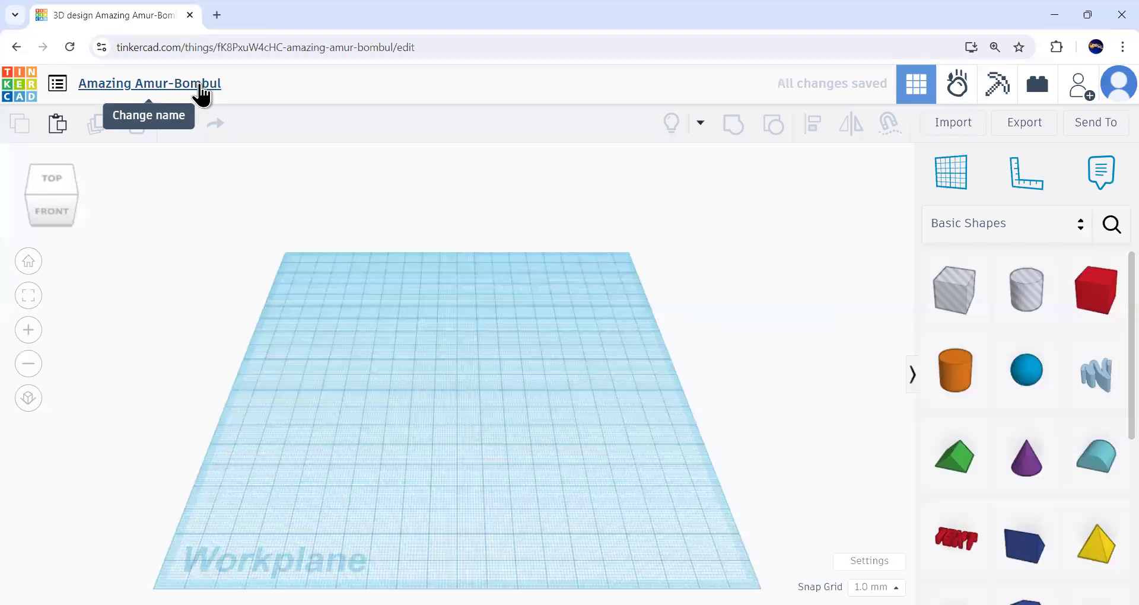
Rename the design with the student's full name followed by "- House".
{"action": "left_click", "coordinate": [169, 83]}
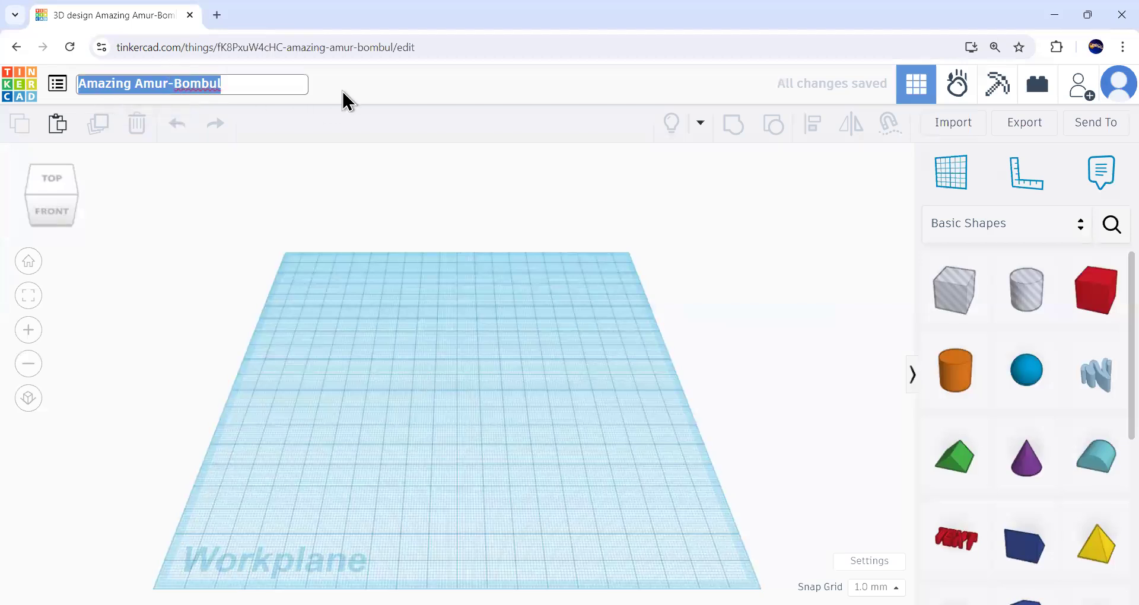
{"action": "key", "text": "BackSpace"}
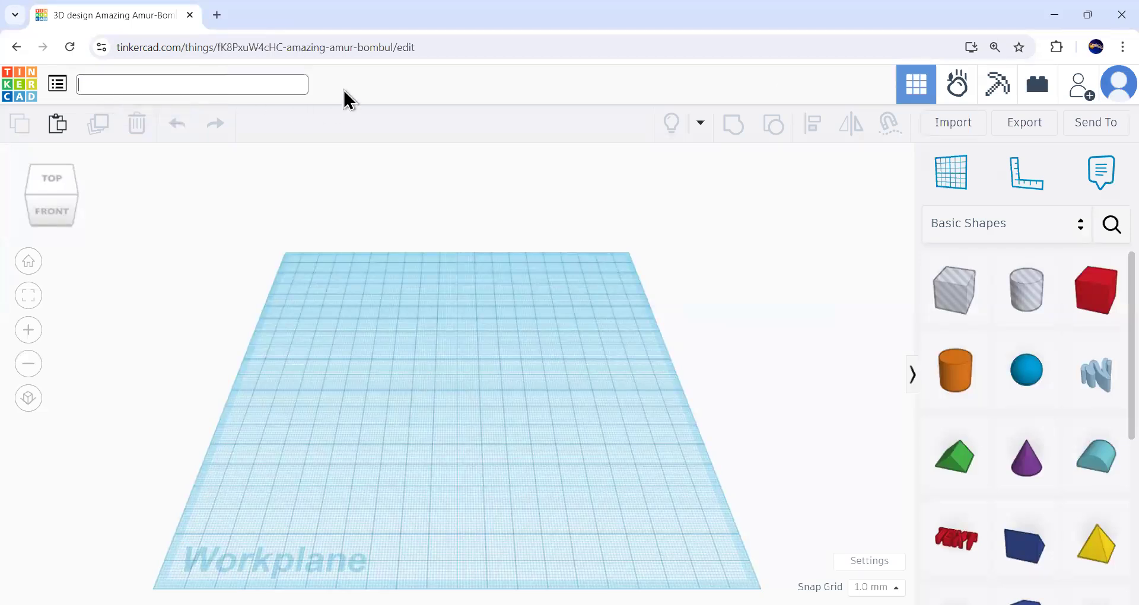
{"action": "type", "text": "Nikita"}
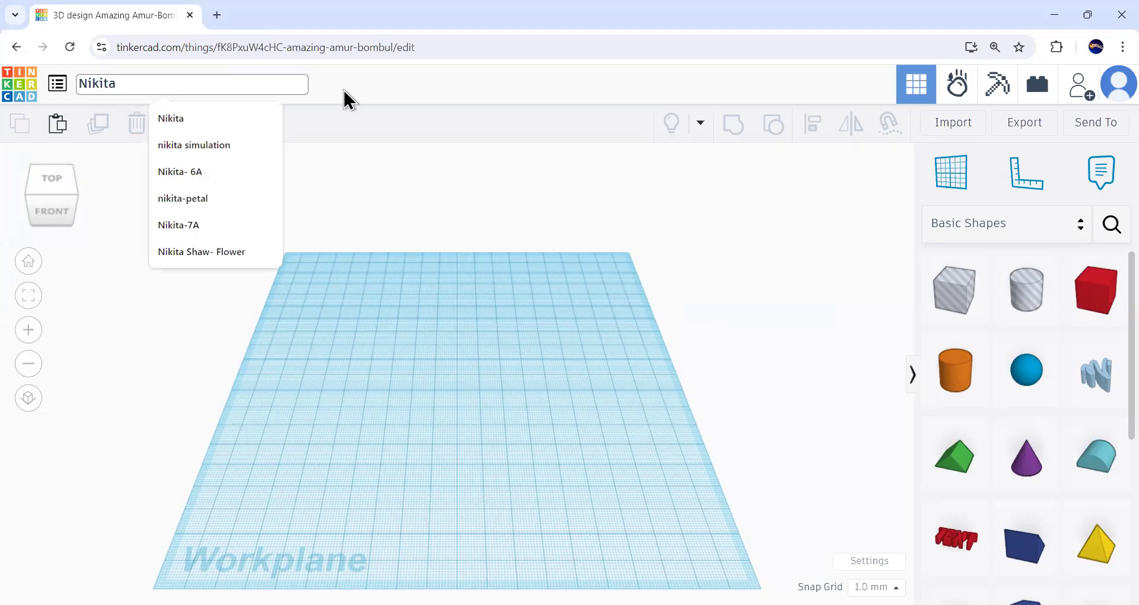
{"action": "type", "text": " Shaw-"}
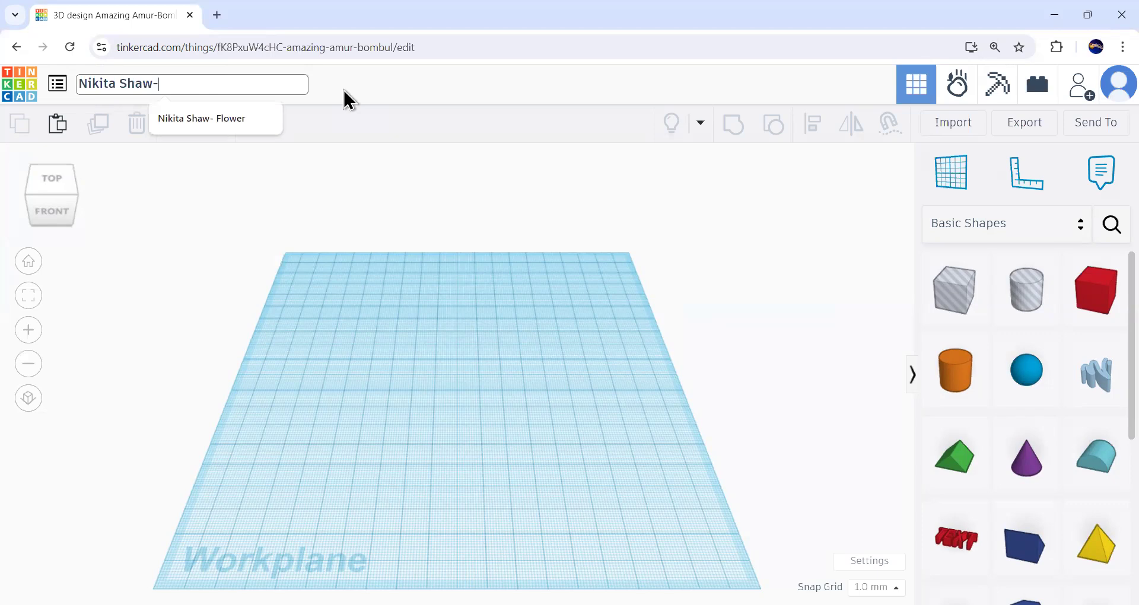
{"action": "type", "text": " house"}
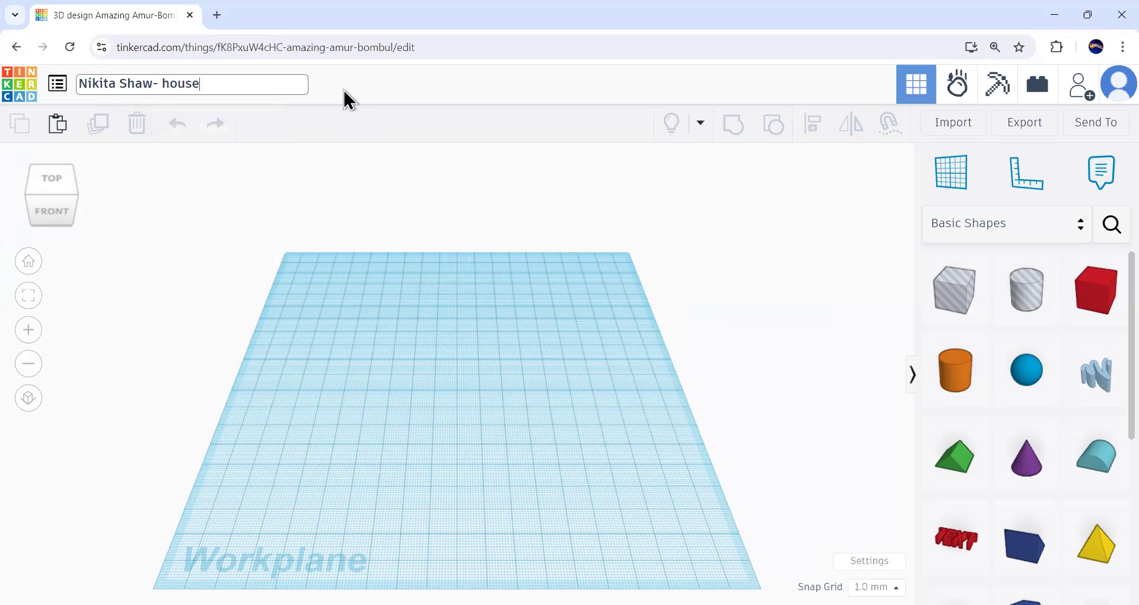
{"action": "key", "text": "BackSpace"}
{"action": "key", "text": "BackSpace"}
{"action": "key", "text": "BackSpace"}
{"action": "key", "text": "BackSpace"}
{"action": "key", "text": "BackSpace"}
{"action": "key", "text": "BackSpace"}
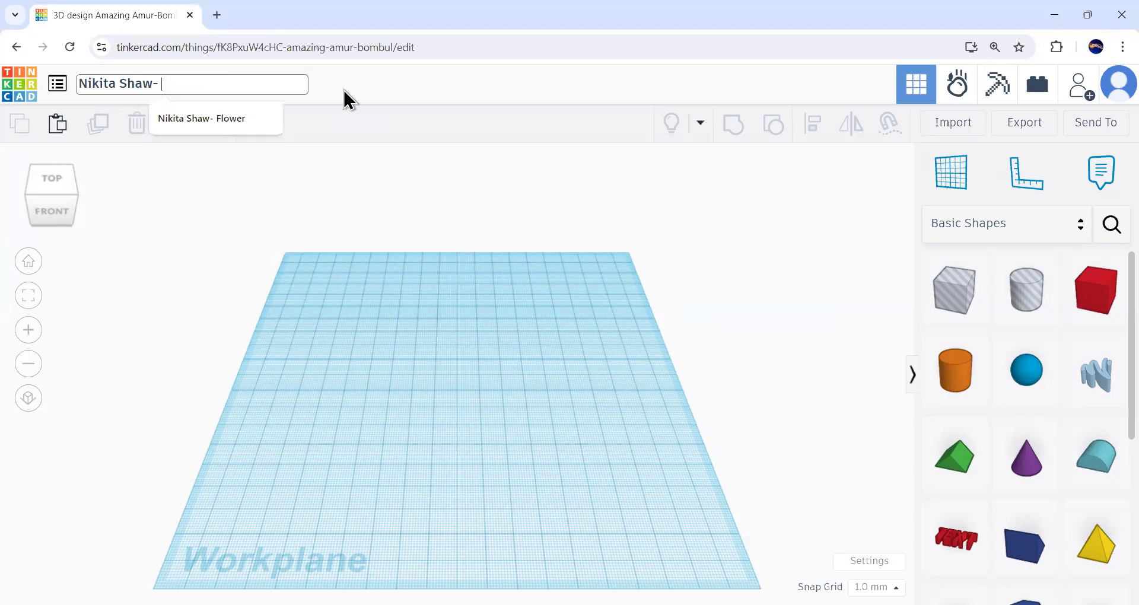
{"action": "type", "text": "House"}
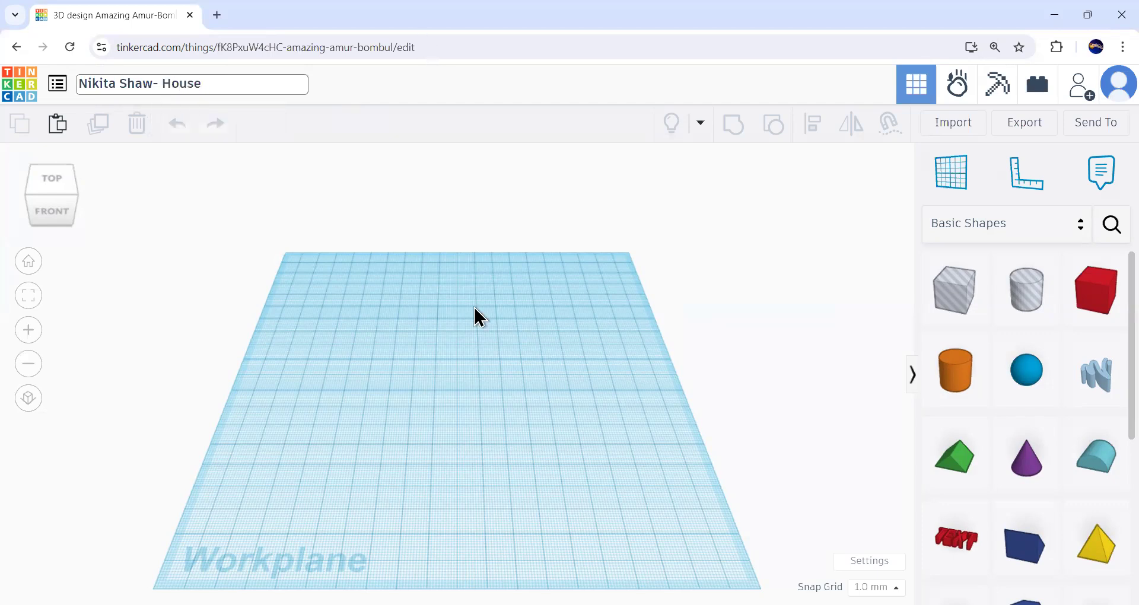
{"action": "left_click", "coordinate": [376, 223]}
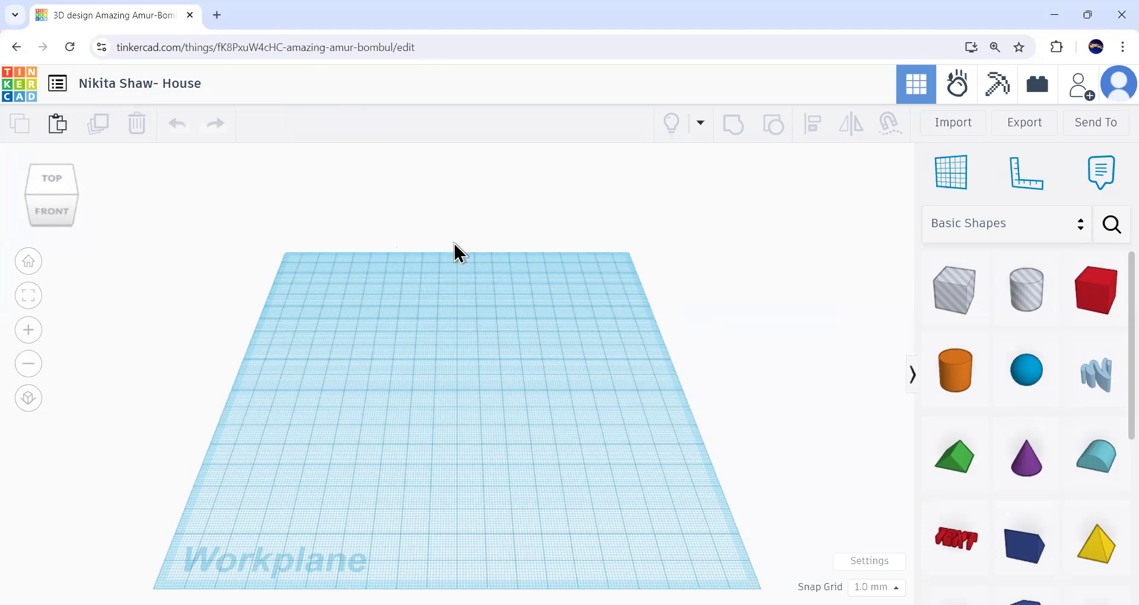
Place a solid box near the workplane's back left corner and stretch it into a large slab covering most of the workplane.
{"action": "left_click", "coordinate": [1107, 303]}
{"action": "key", "text": "c"}
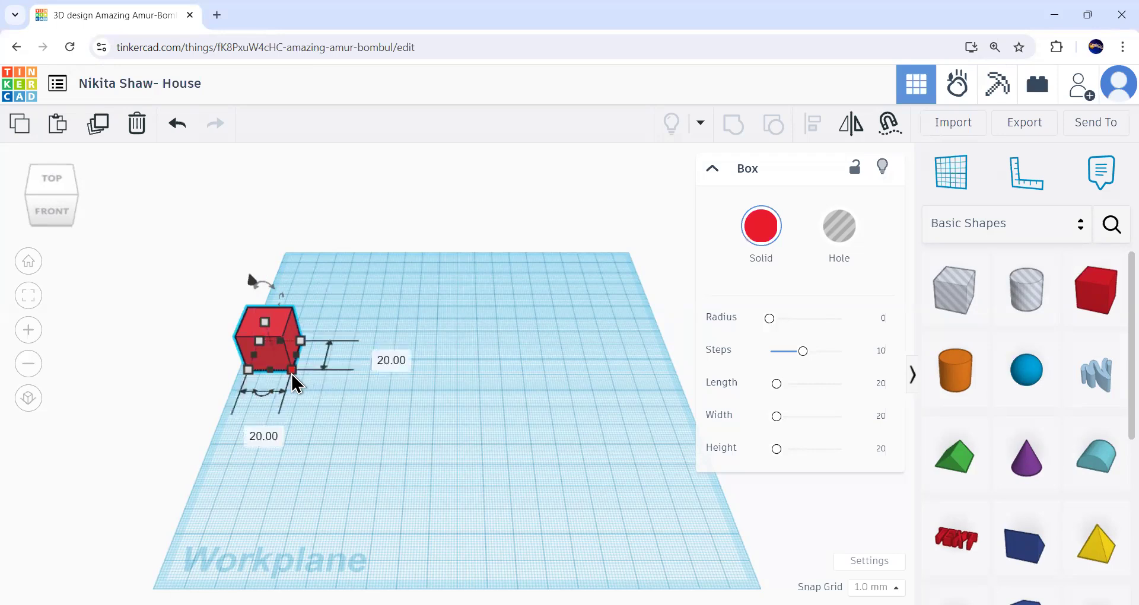
{"action": "left_click_drag", "start_coordinate": [291, 374], "coordinate": [741, 542]}
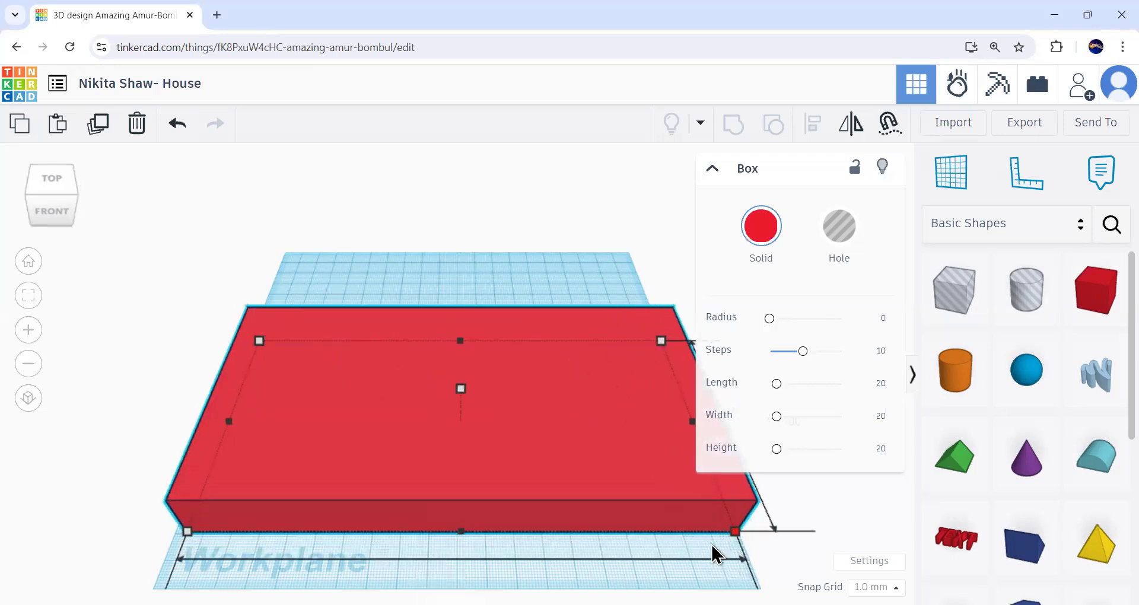
{"action": "left_click", "coordinate": [512, 231]}
Place a second box on top of the slab and enlarge it to about 176 mm wide, leaving a margin inside the slab's outline.
{"action": "left_click_drag", "start_coordinate": [1106, 306], "coordinate": [287, 356]}
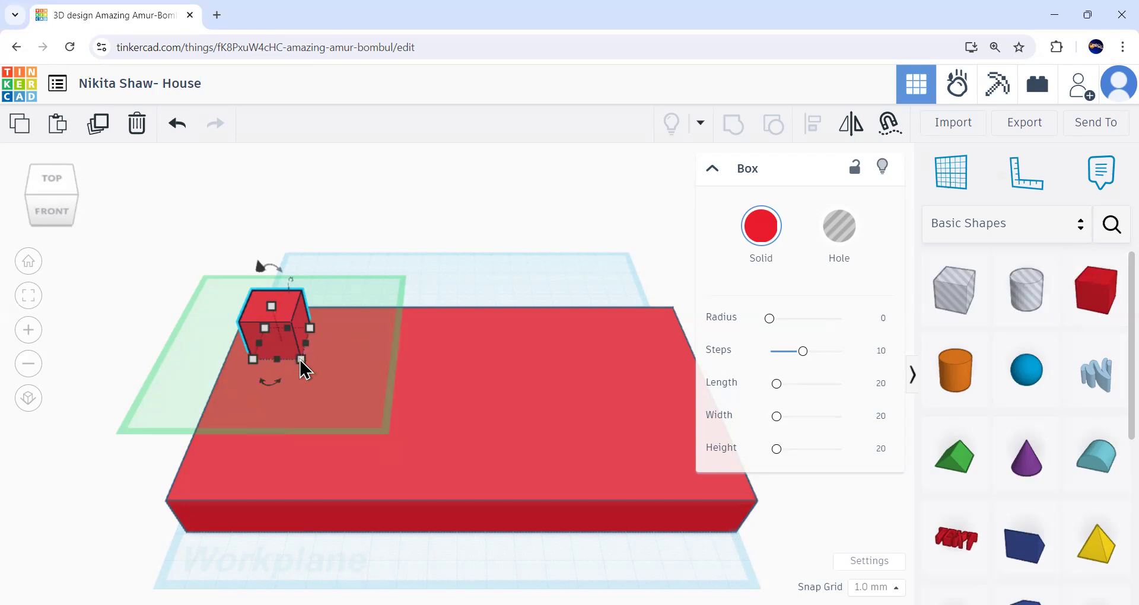
{"action": "left_click_drag", "start_coordinate": [301, 362], "coordinate": [719, 476]}
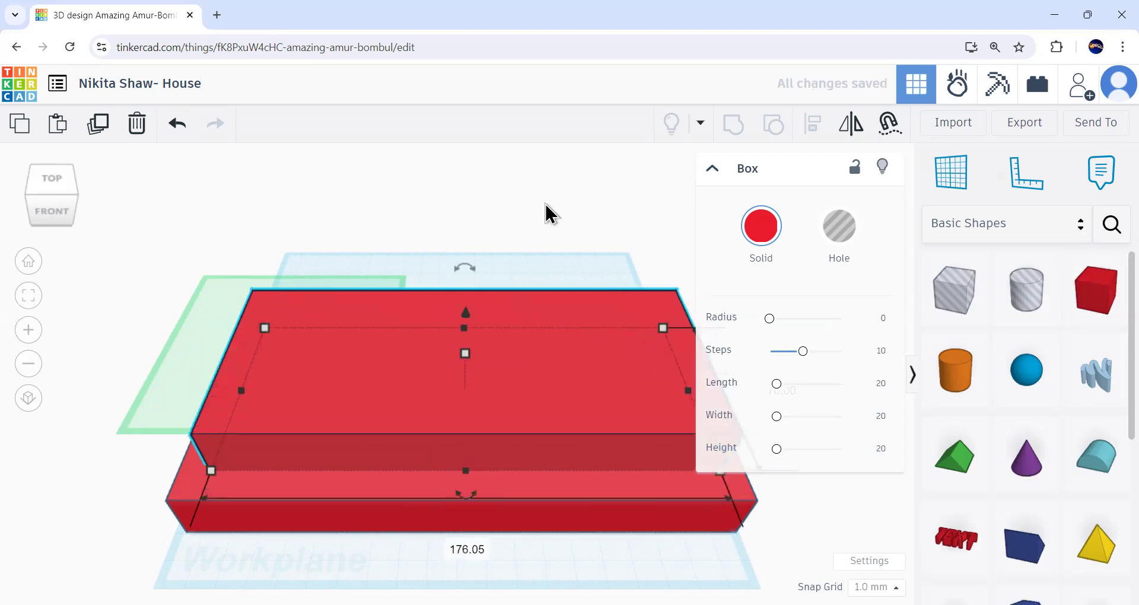
{"action": "left_click", "coordinate": [545, 204]}
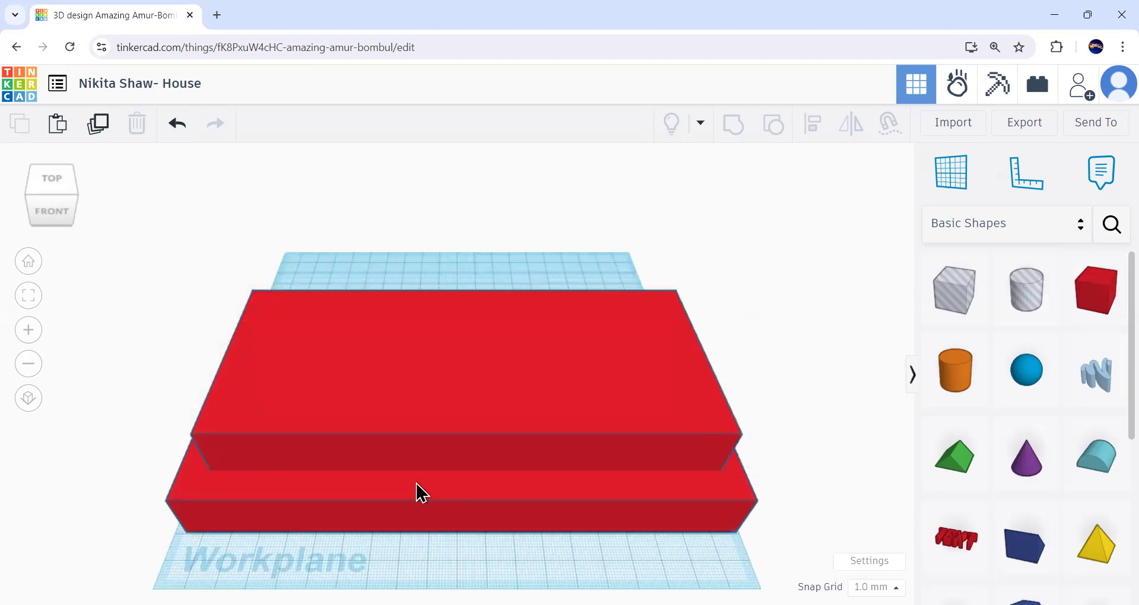
Turn the upper box into a hole, raise its height to 67 mm and lower it by 56 mm through the slab.
{"action": "left_click", "coordinate": [508, 385]}
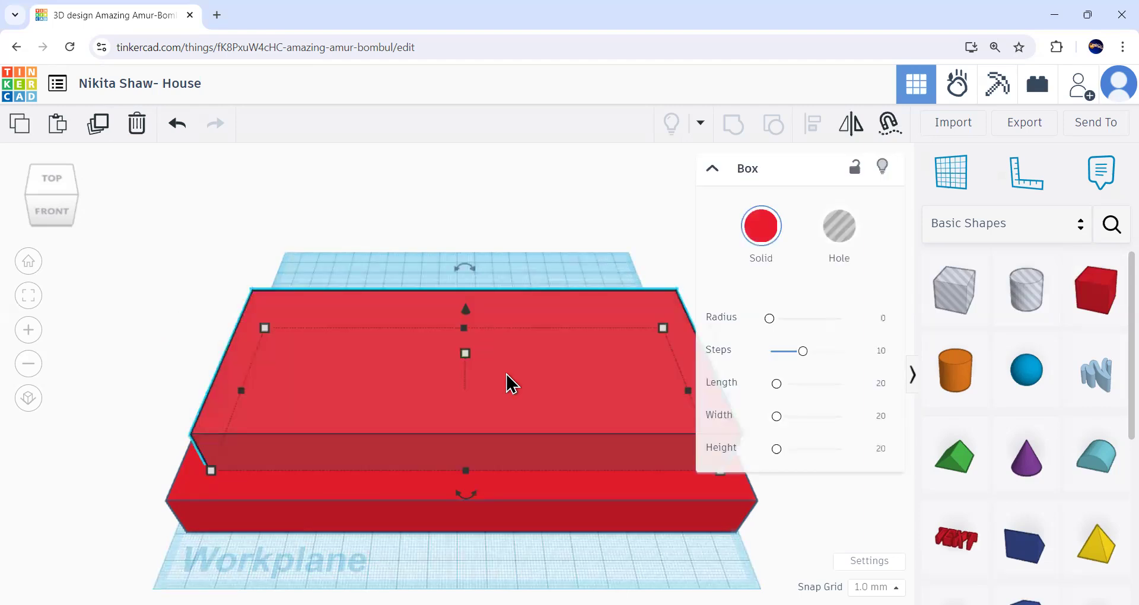
{"action": "left_click", "coordinate": [837, 240]}
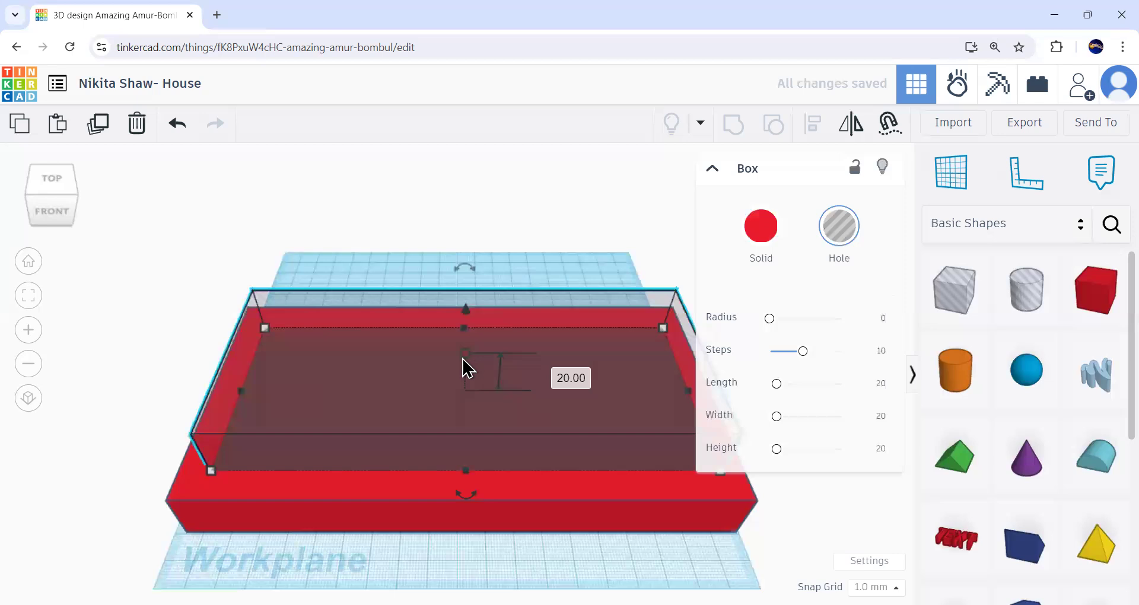
{"action": "left_click_drag", "start_coordinate": [466, 356], "coordinate": [467, 242]}
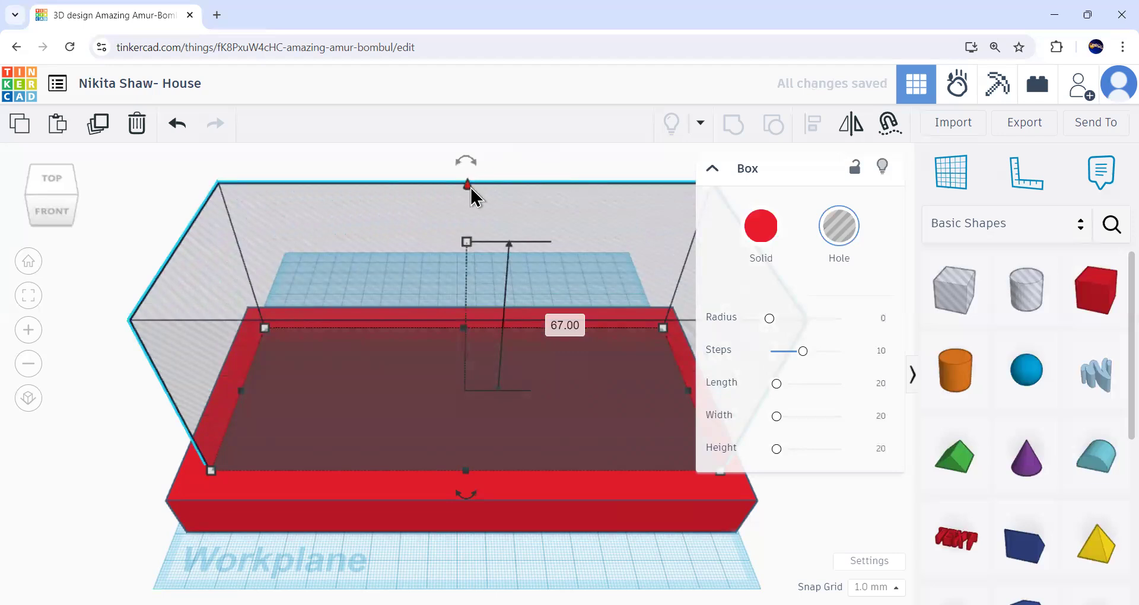
{"action": "left_click_drag", "start_coordinate": [466, 188], "coordinate": [466, 188]}
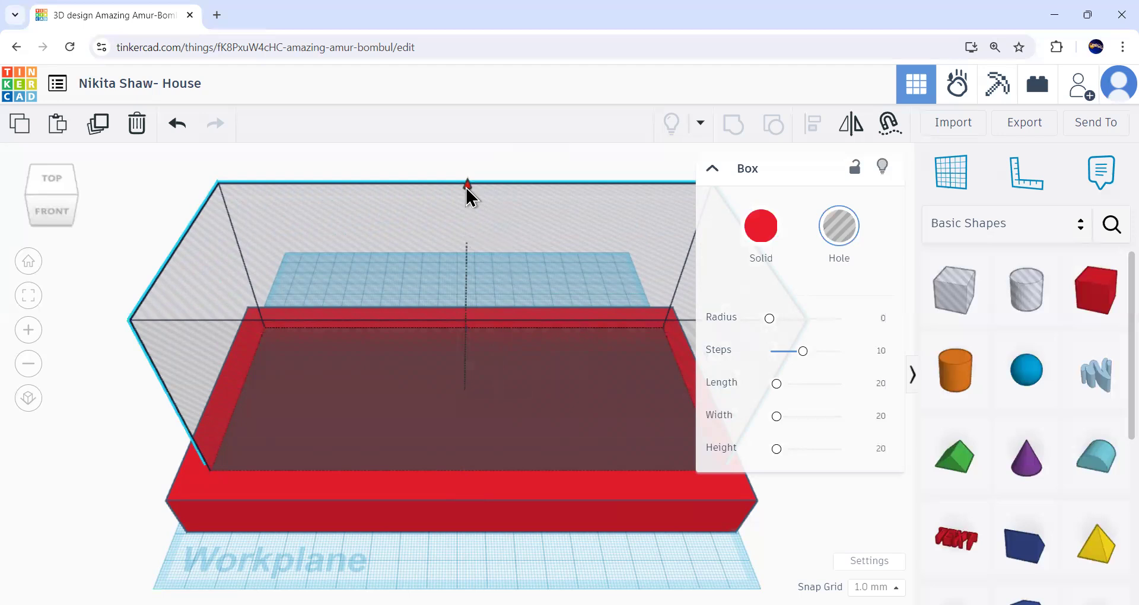
{"action": "left_click_drag", "start_coordinate": [467, 187], "coordinate": [451, 336]}
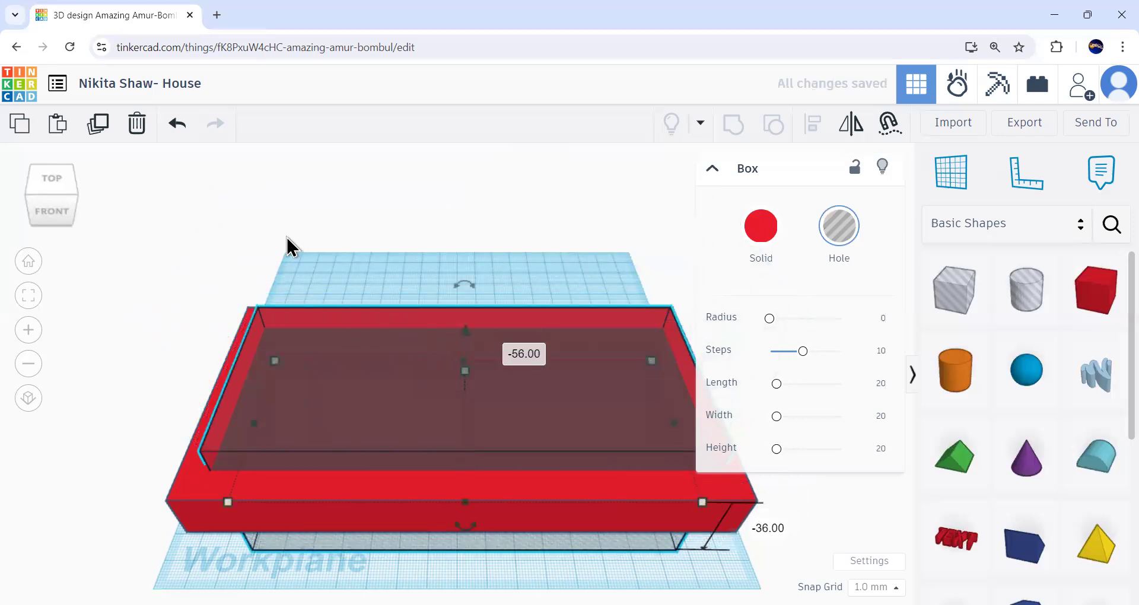
Group the slab with the hole box to hollow it out into four outer walls.
{"action": "left_click", "coordinate": [211, 237]}
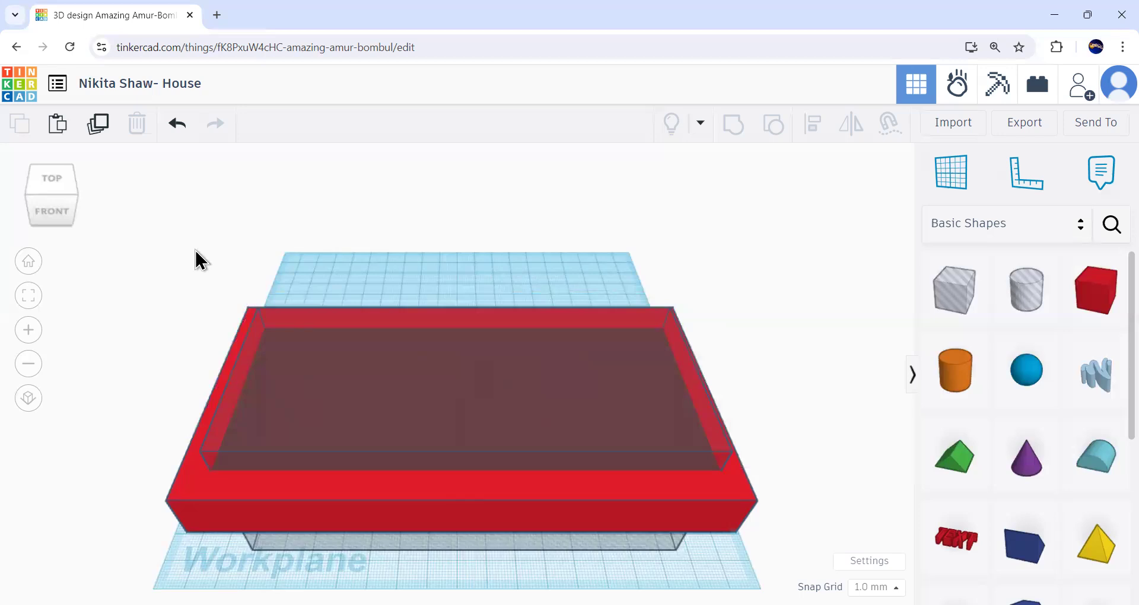
{"action": "left_click_drag", "start_coordinate": [196, 250], "coordinate": [812, 578]}
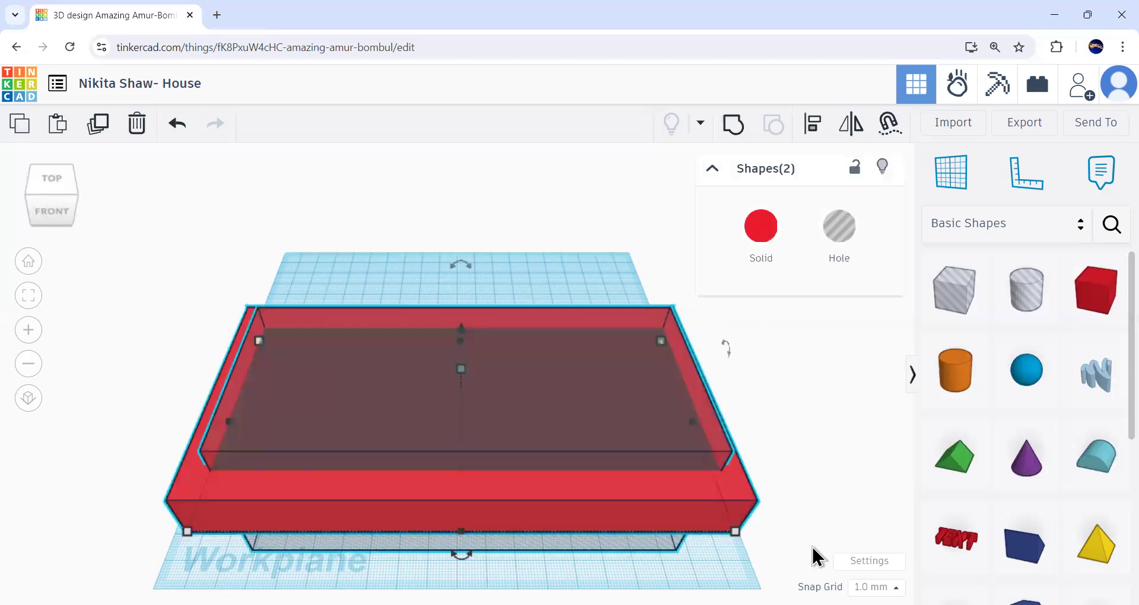
{"action": "left_click", "coordinate": [733, 126]}
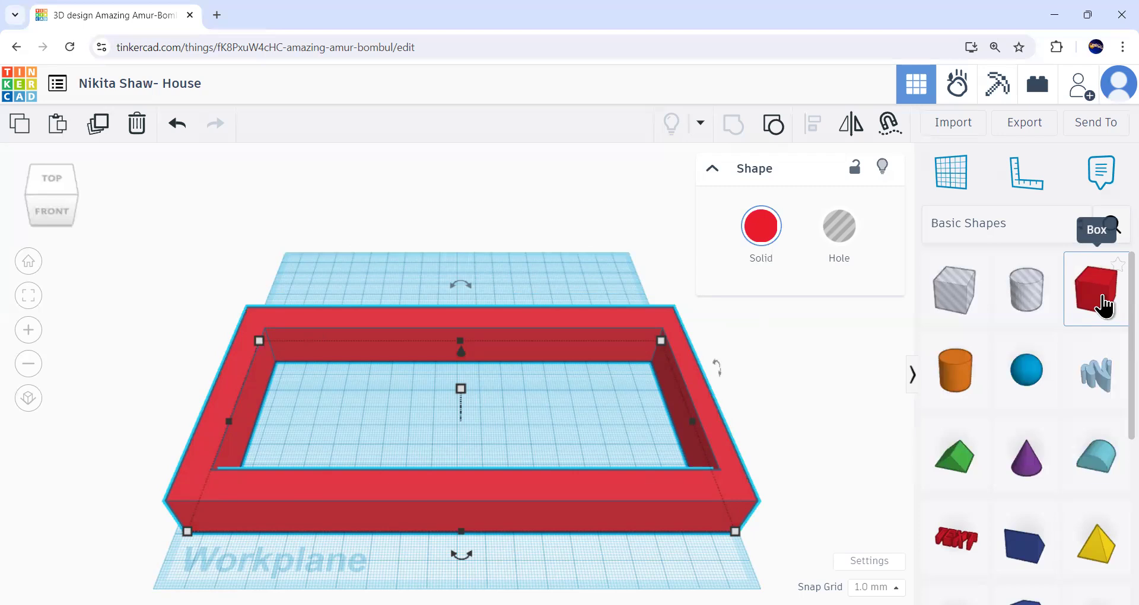
Place a box near the left end of the front wall, narrow it, lengthen it through the wall and reduce its height to 12 mm.
{"action": "left_click_drag", "start_coordinate": [1104, 306], "coordinate": [306, 555]}
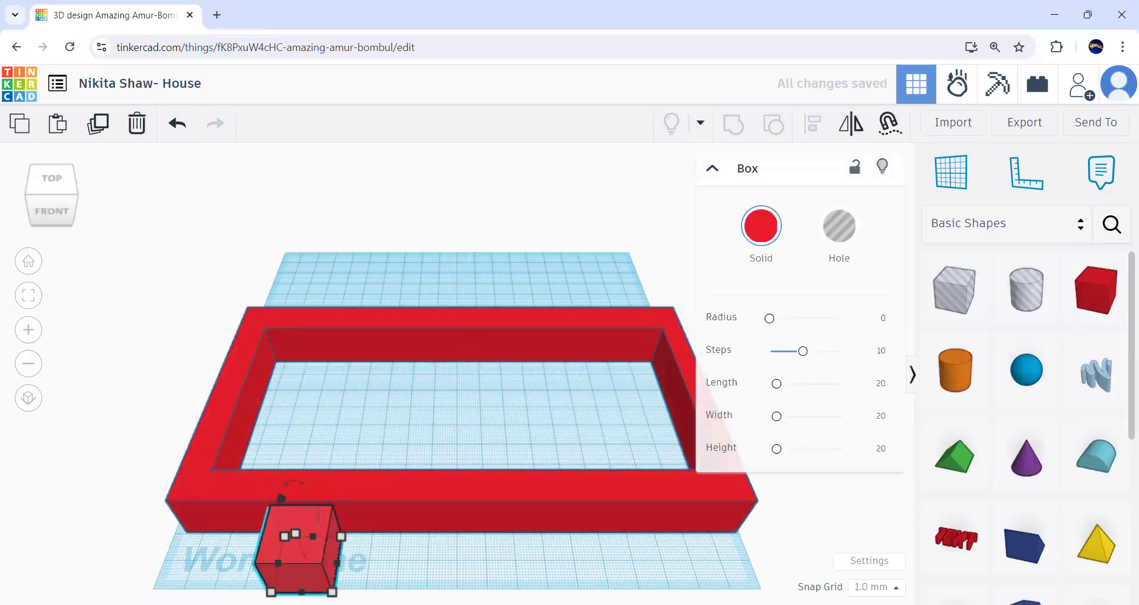
{"action": "left_click_drag", "start_coordinate": [332, 592], "coordinate": [317, 591]}
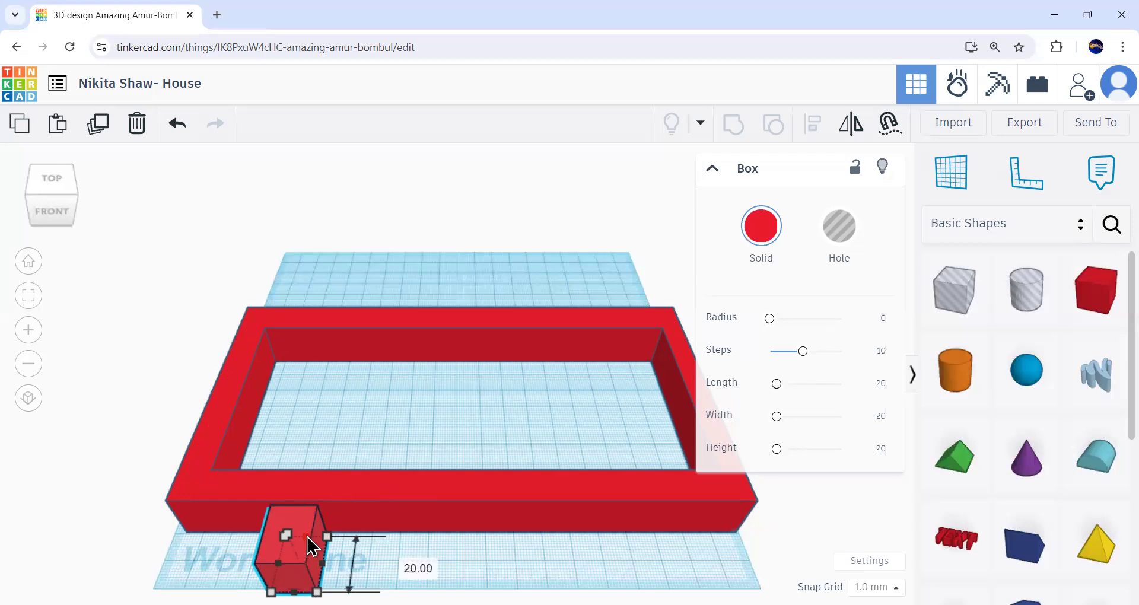
{"action": "left_click_drag", "start_coordinate": [307, 538], "coordinate": [375, 418]}
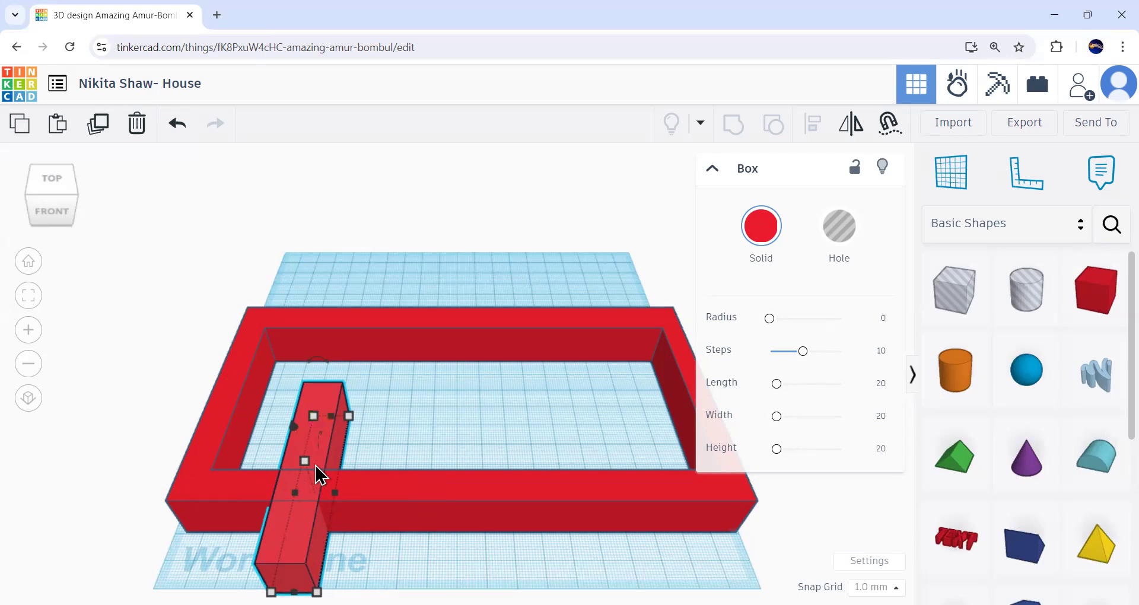
{"action": "mouse_move", "coordinate": [307, 458]}
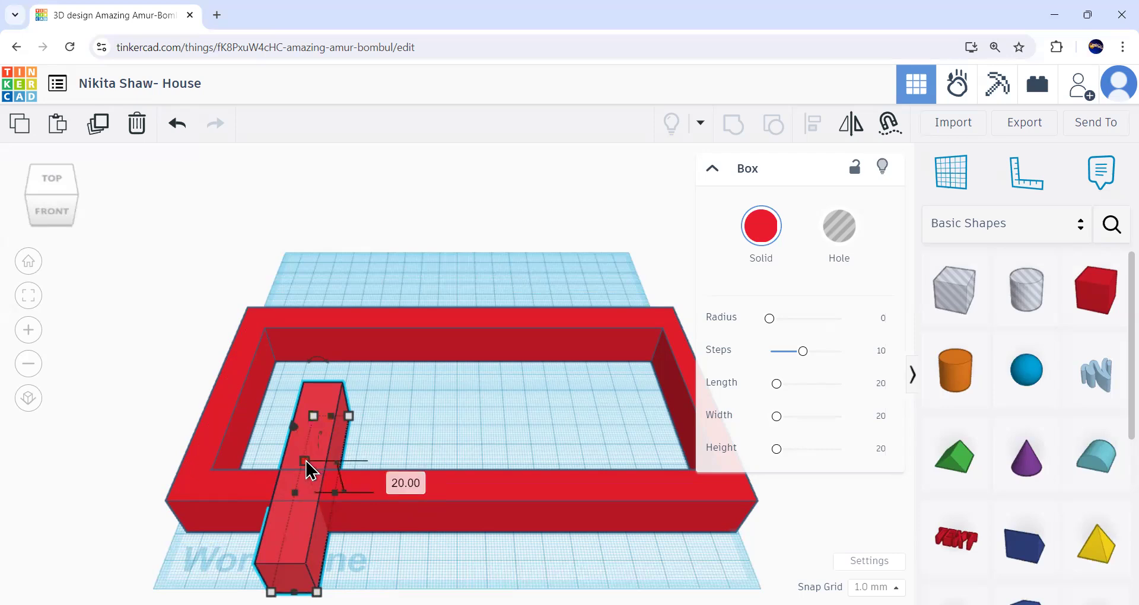
{"action": "left_click_drag", "start_coordinate": [306, 461], "coordinate": [308, 475]}
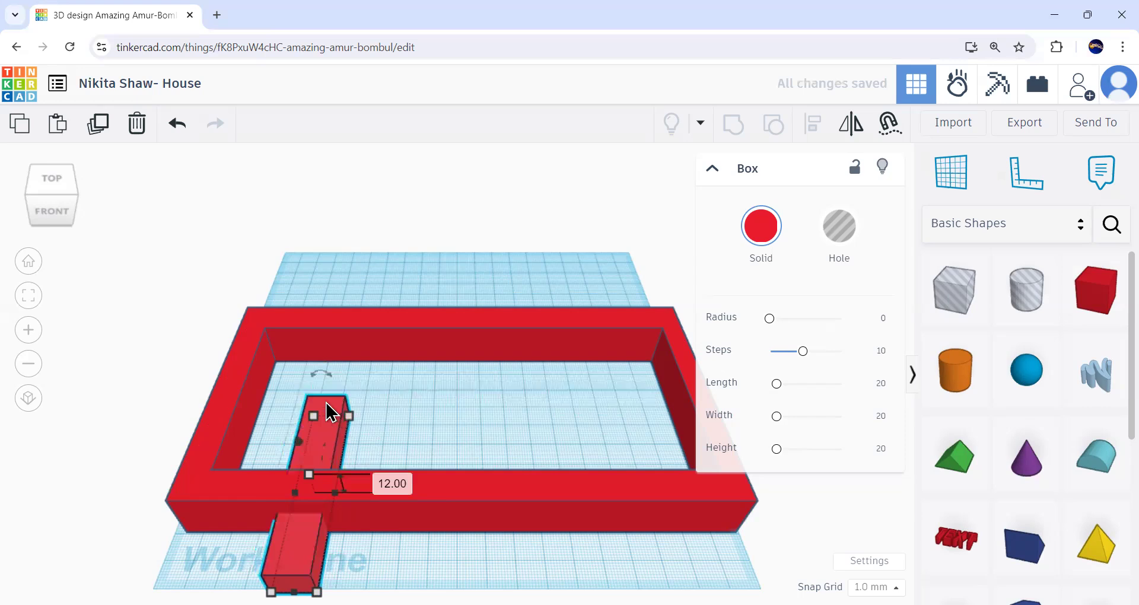
Turn the narrow box into a hole and group it with the walls to cut a doorway through the front wall.
{"action": "left_click", "coordinate": [848, 246]}
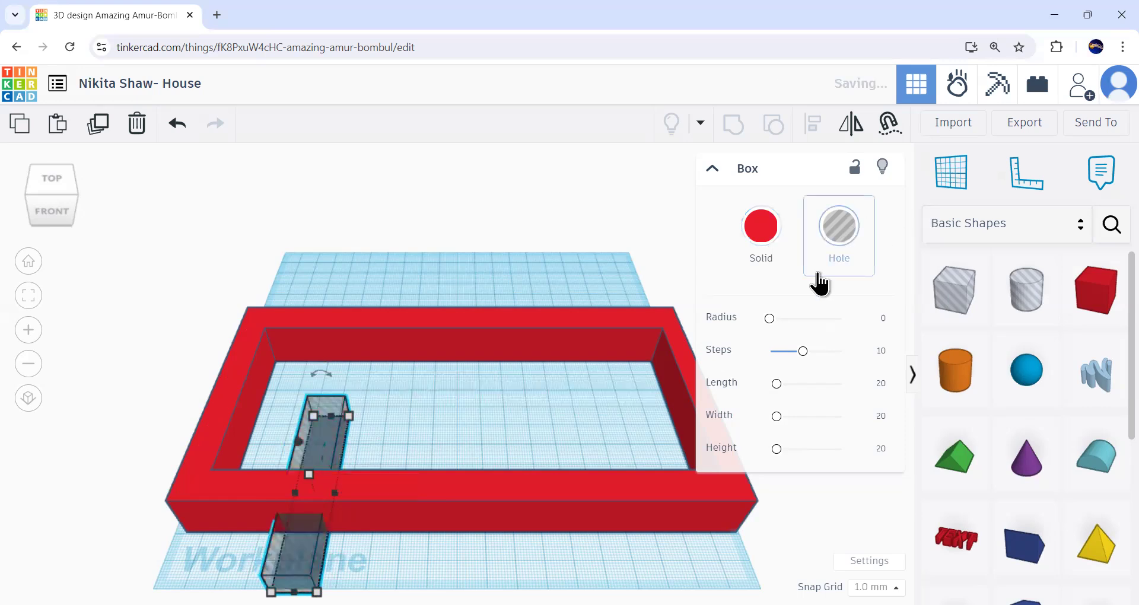
{"action": "left_click", "coordinate": [132, 386]}
{"action": "left_click_drag", "start_coordinate": [211, 427], "coordinate": [589, 604]}
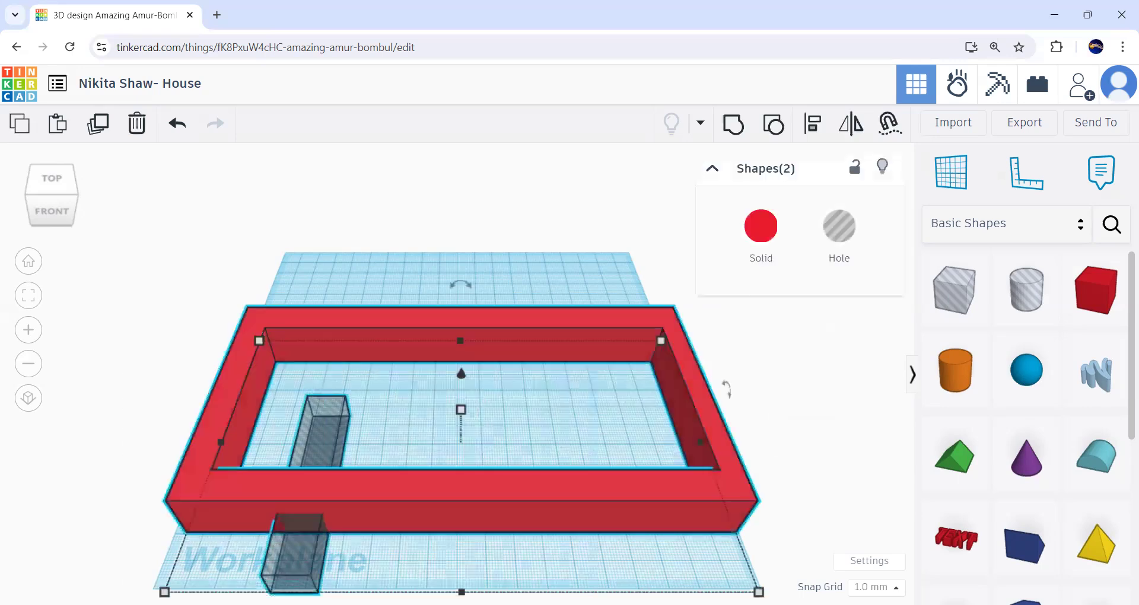
{"action": "left_click", "coordinate": [736, 128]}
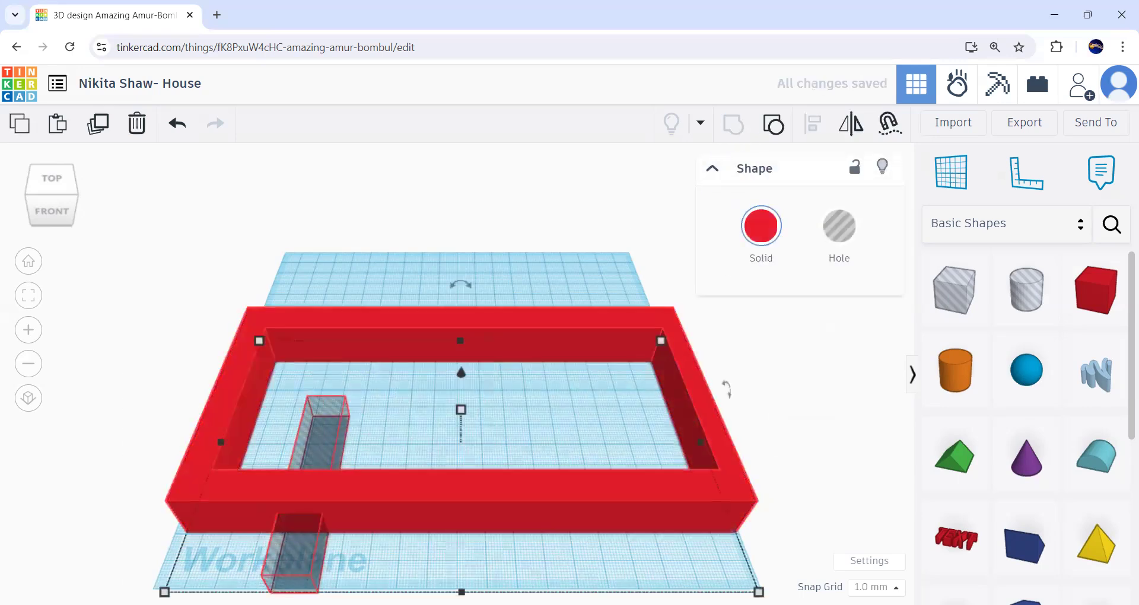
{"action": "scroll", "coordinate": [292, 531], "scroll_direction": "down", "scroll_amount": 1}
{"action": "scroll", "coordinate": [293, 530], "scroll_direction": "up", "scroll_amount": 3}
{"action": "scroll", "coordinate": [300, 528], "scroll_direction": "up", "scroll_amount": 2}
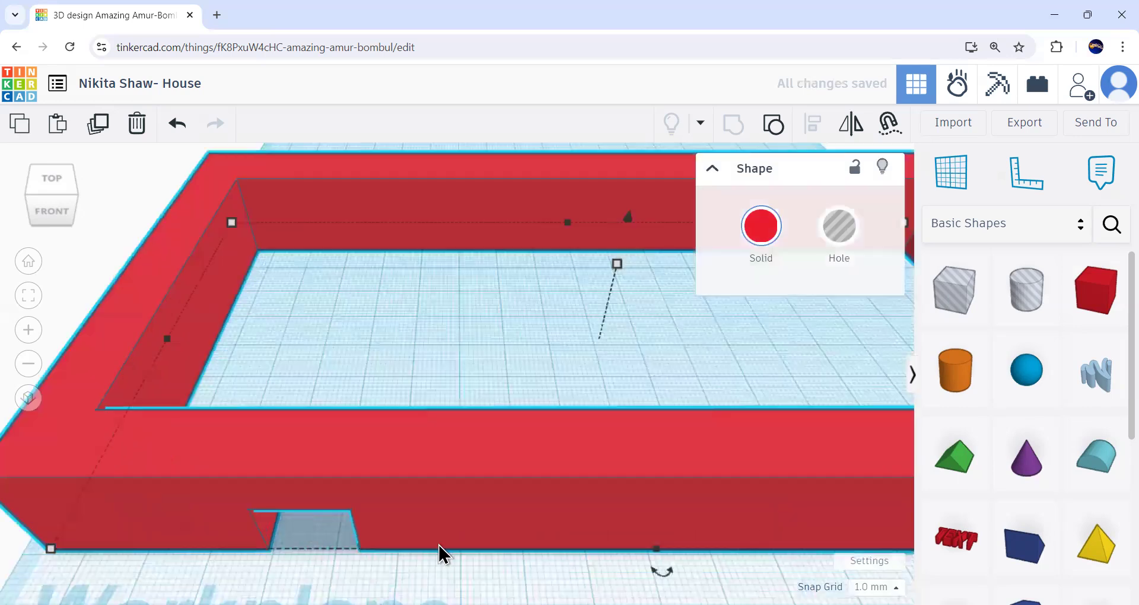
{"action": "scroll", "coordinate": [412, 395], "scroll_direction": "down", "scroll_amount": 3}
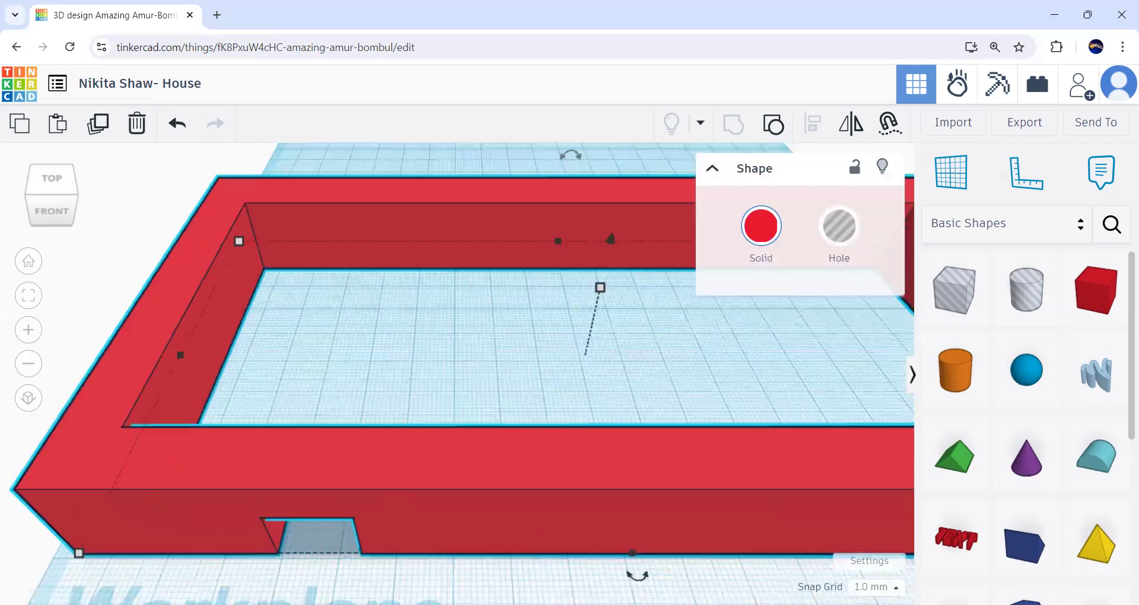
{"action": "left_click", "coordinate": [45, 217]}
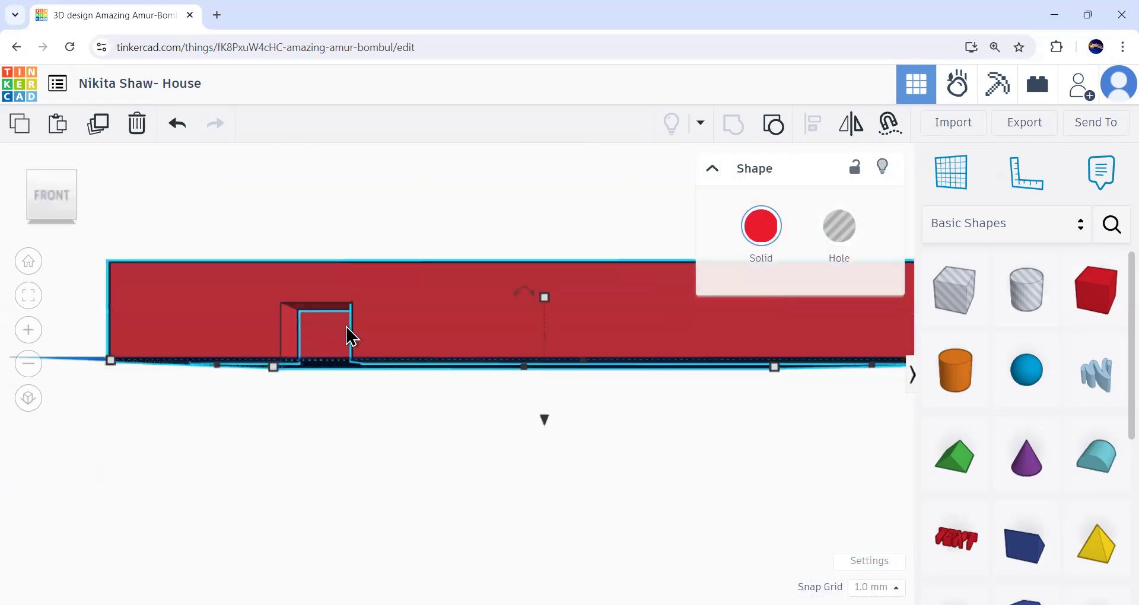
{"action": "left_click", "coordinate": [28, 261]}
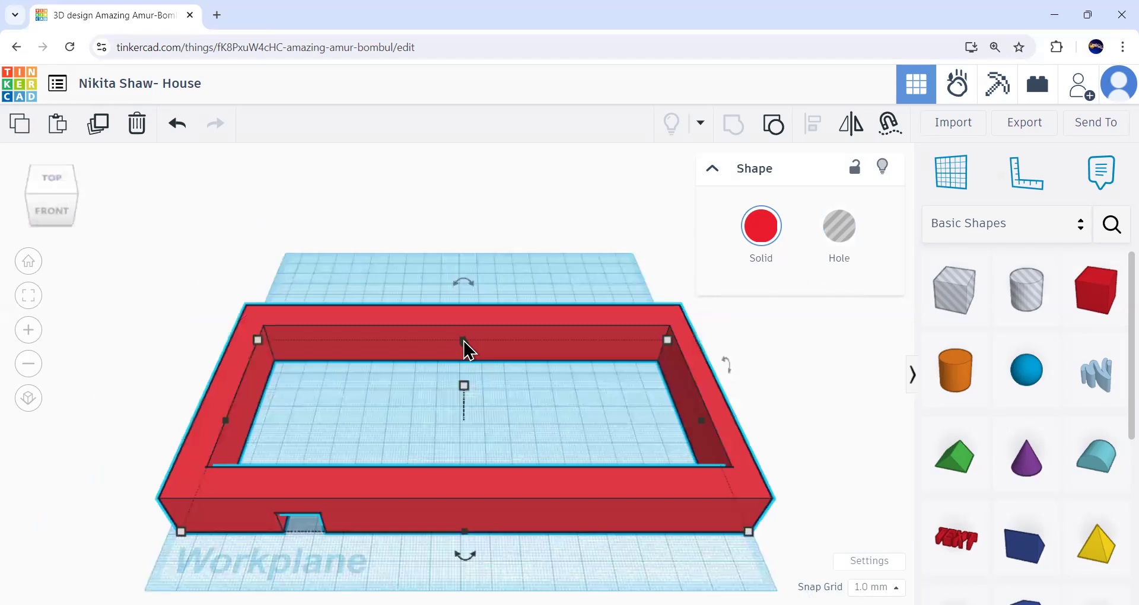
Place a box in front of the right part of the front wall, shrink its footprint and raise it above the workplane.
{"action": "left_click", "coordinate": [1094, 292]}
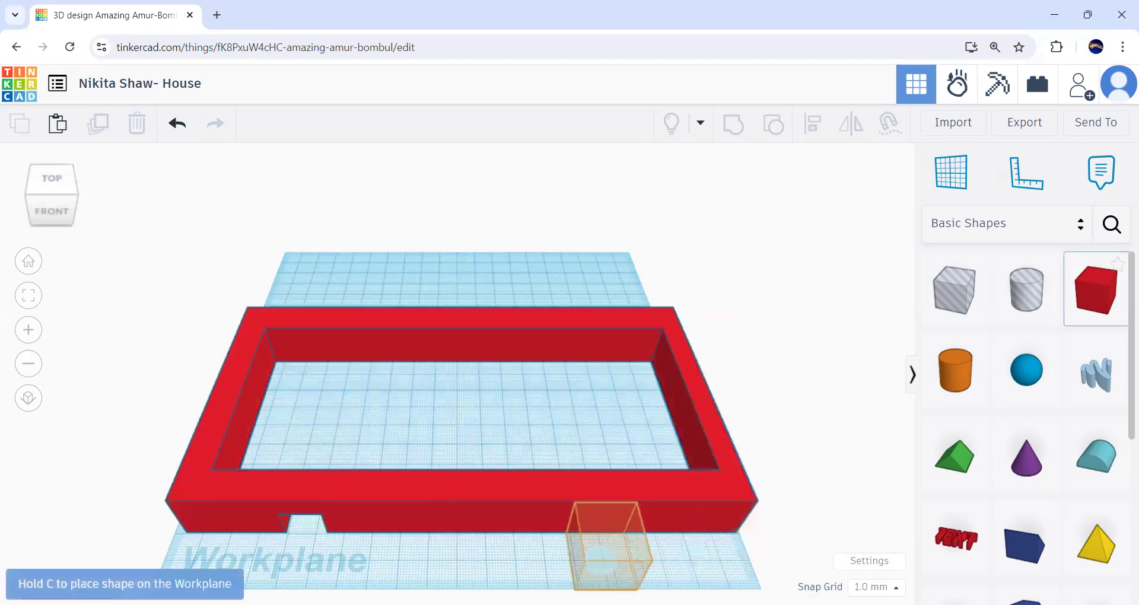
{"action": "left_click", "coordinate": [540, 553]}
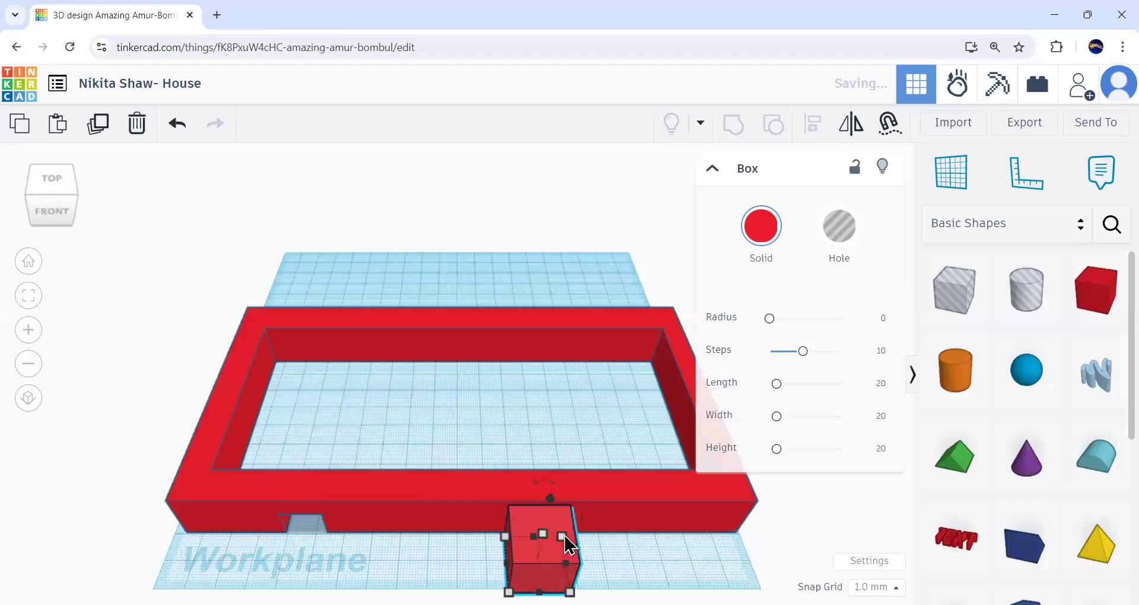
{"action": "left_click_drag", "start_coordinate": [505, 537], "coordinate": [522, 544]}
{"action": "left_click_drag", "start_coordinate": [570, 592], "coordinate": [566, 568]}
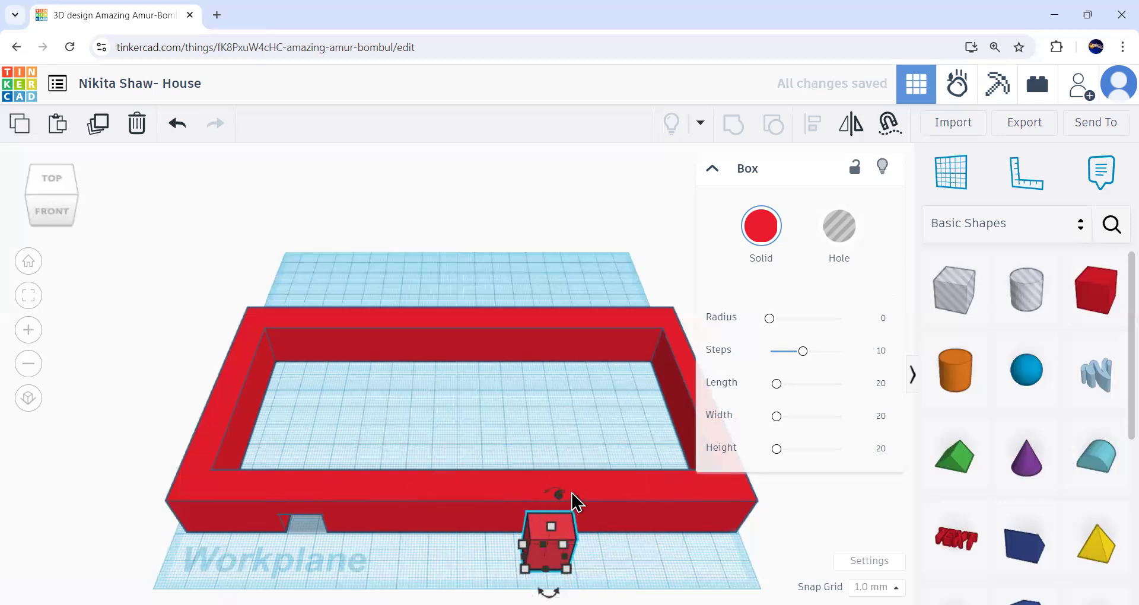
{"action": "left_click_drag", "start_coordinate": [560, 499], "coordinate": [571, 492]}
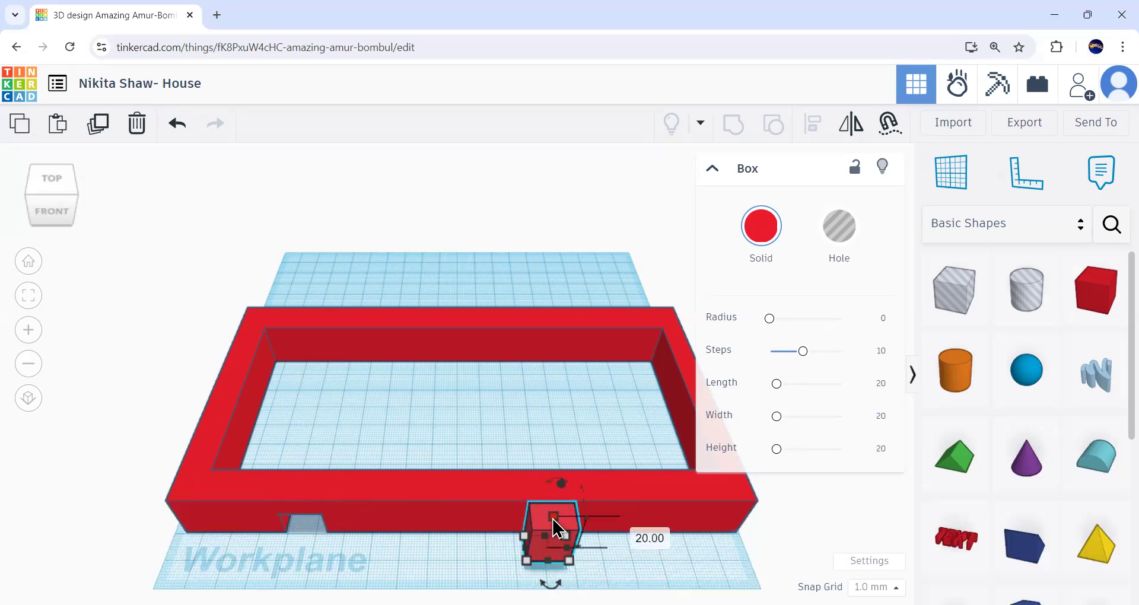
Stretch the raised box to 49 mm long through the front wall and reduce its height to 9 mm.
{"action": "left_click_drag", "start_coordinate": [553, 520], "coordinate": [560, 536]}
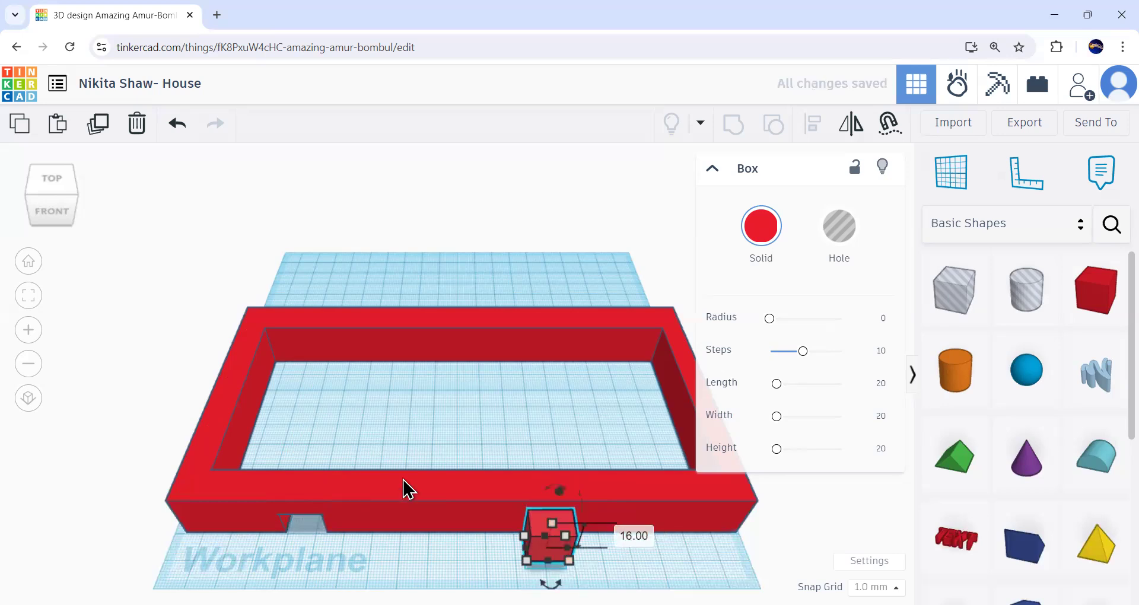
{"action": "mouse_move", "coordinate": [550, 583]}
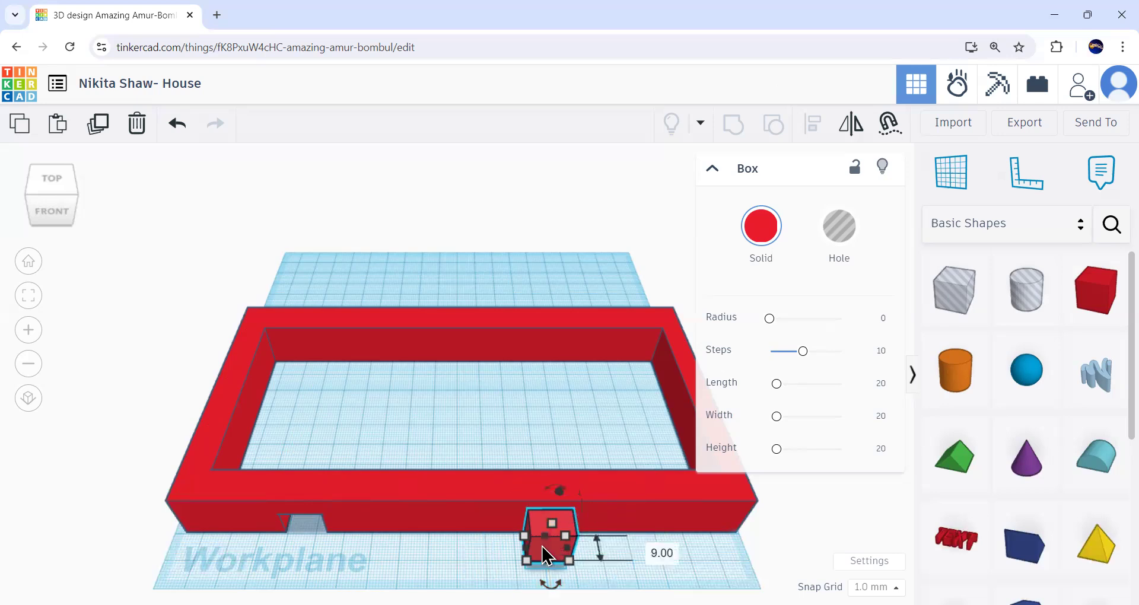
{"action": "left_click_drag", "start_coordinate": [547, 542], "coordinate": [557, 447]}
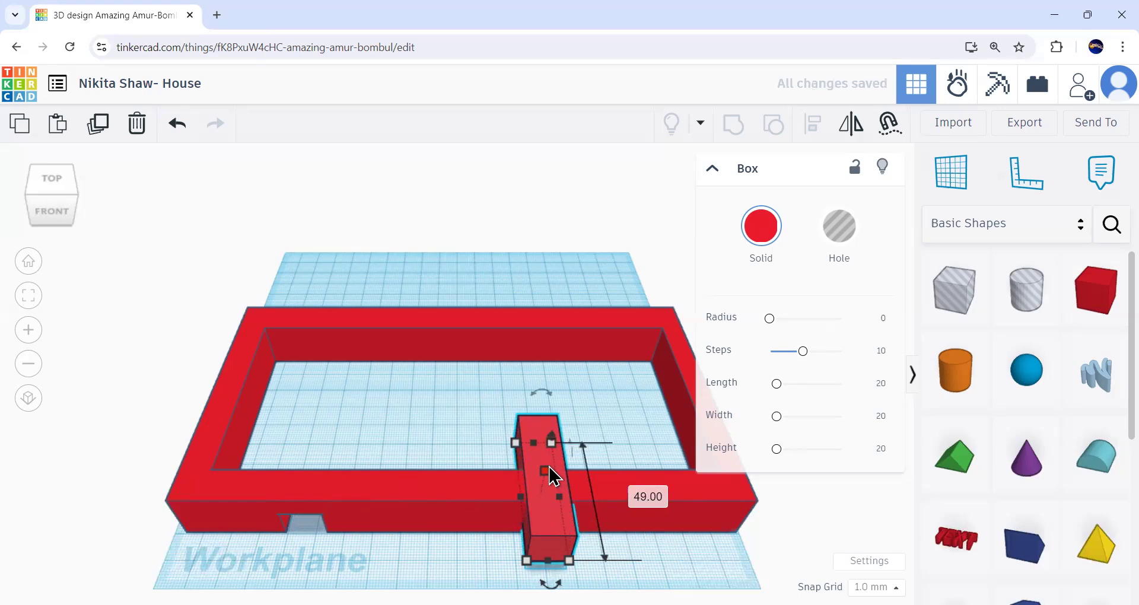
{"action": "left_click_drag", "start_coordinate": [545, 470], "coordinate": [547, 491]}
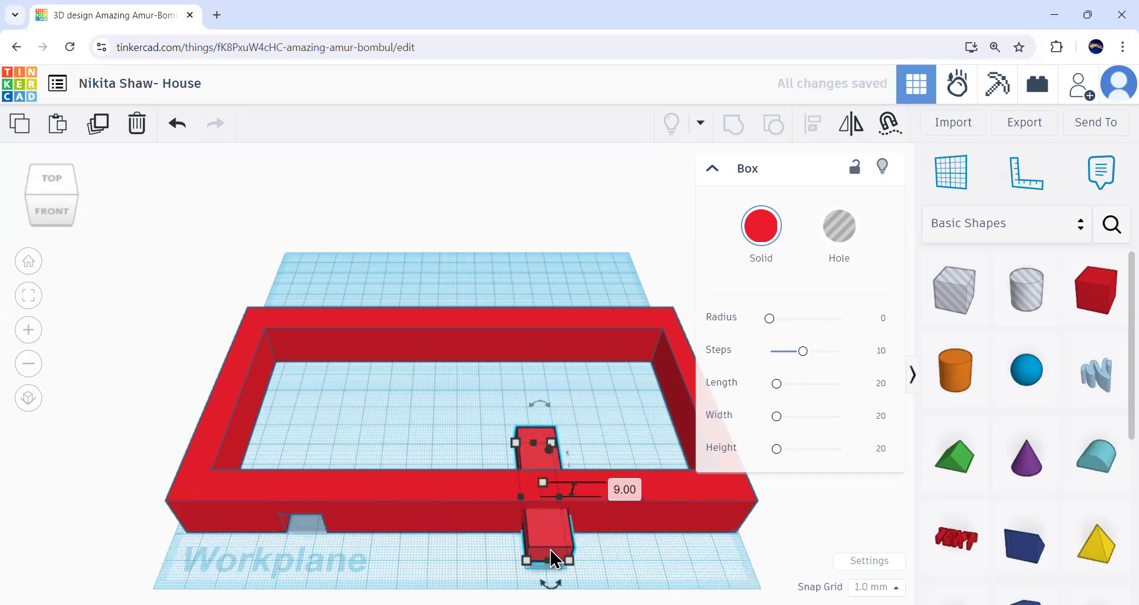
Turn the raised box into a hole, then paste a copy and move it 16 mm to the right along the front wall.
{"action": "left_click", "coordinate": [842, 228]}
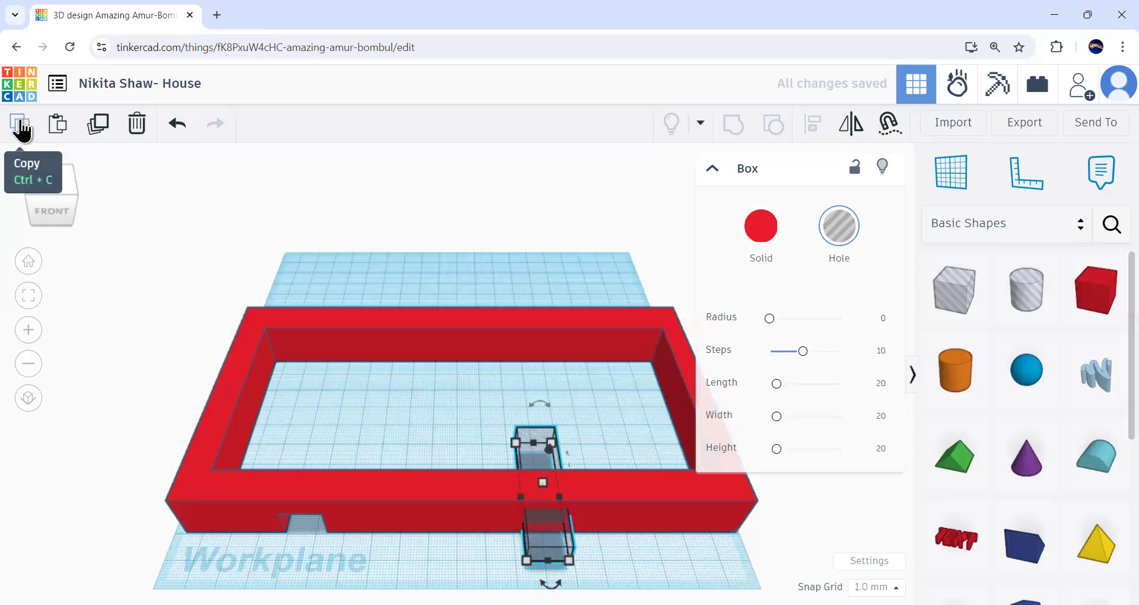
{"action": "left_click", "coordinate": [20, 126]}
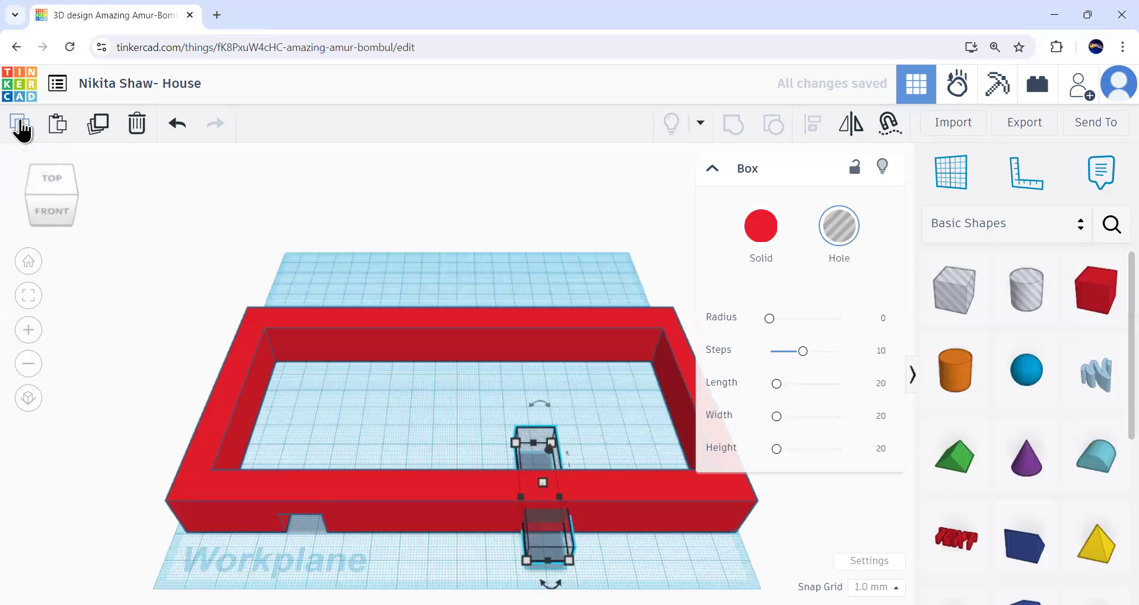
{"action": "left_click", "coordinate": [55, 126]}
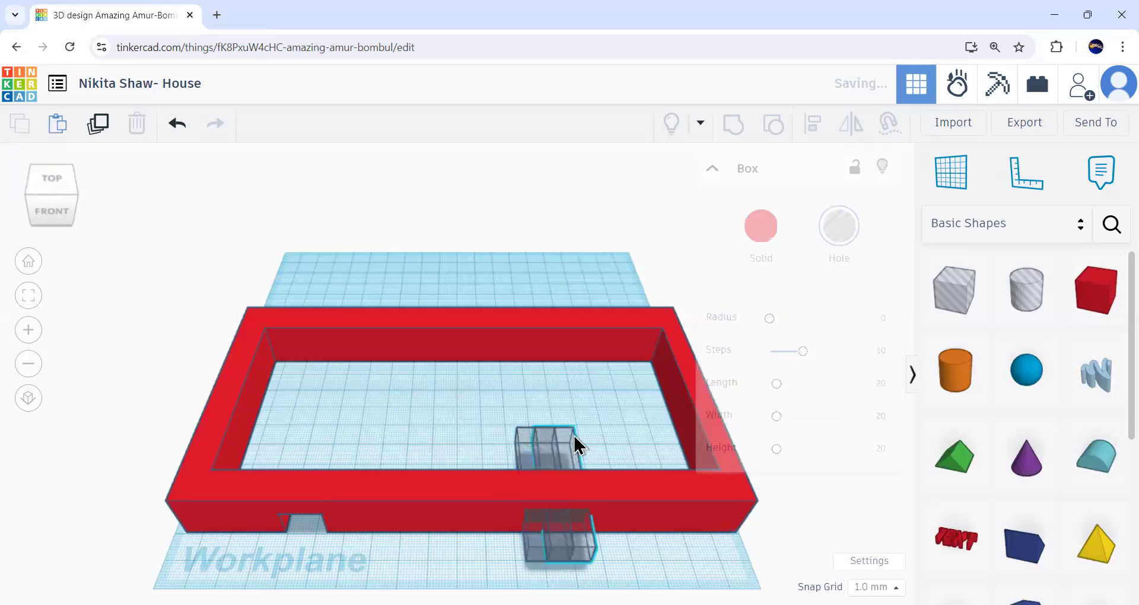
{"action": "left_click_drag", "start_coordinate": [574, 464], "coordinate": [617, 465]}
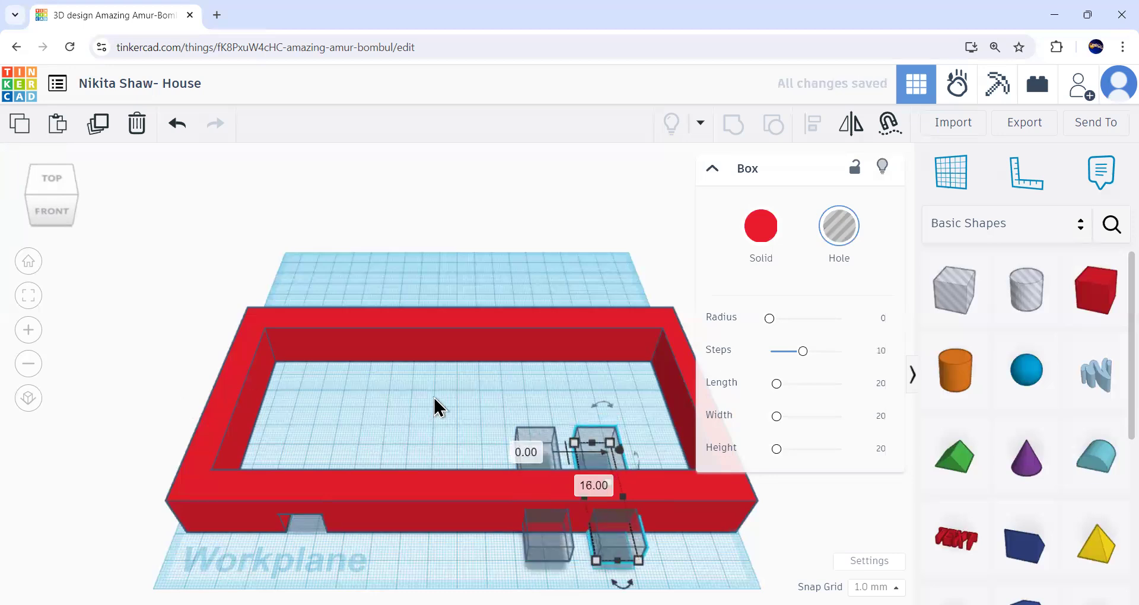
Group the walls with both hole boxes to cut two window openings through the front wall.
{"action": "left_click", "coordinate": [157, 318]}
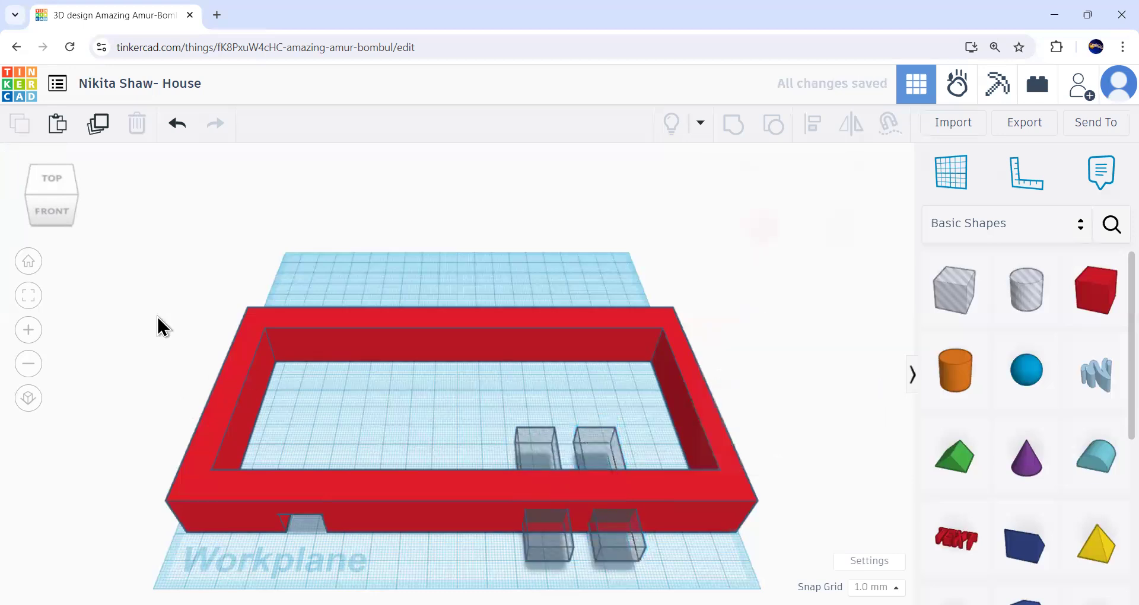
{"action": "left_click_drag", "start_coordinate": [157, 316], "coordinate": [736, 572]}
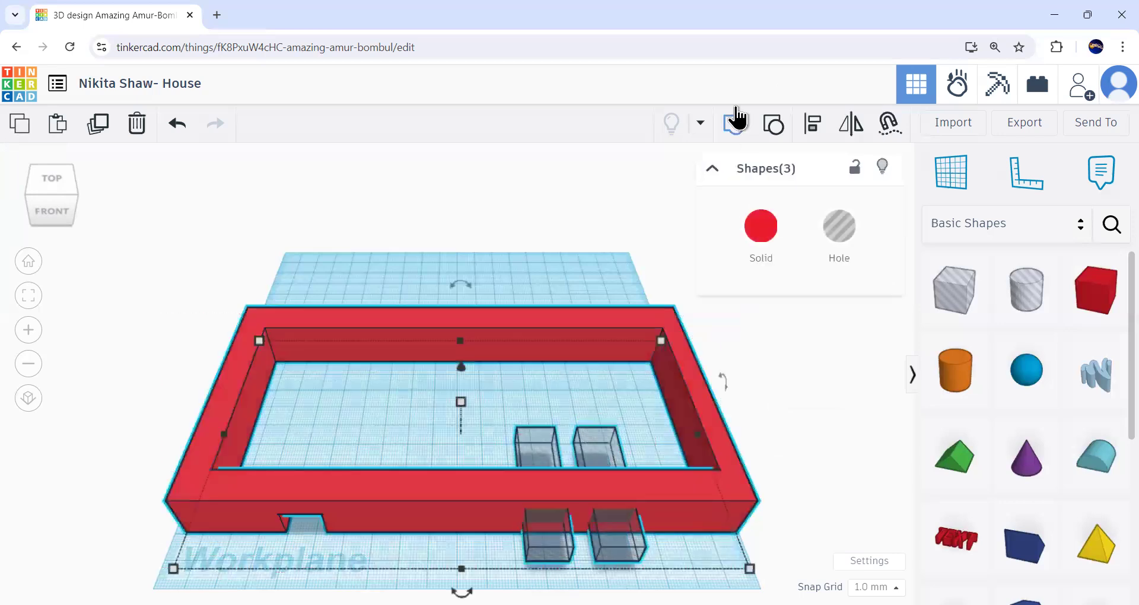
{"action": "left_click", "coordinate": [738, 129]}
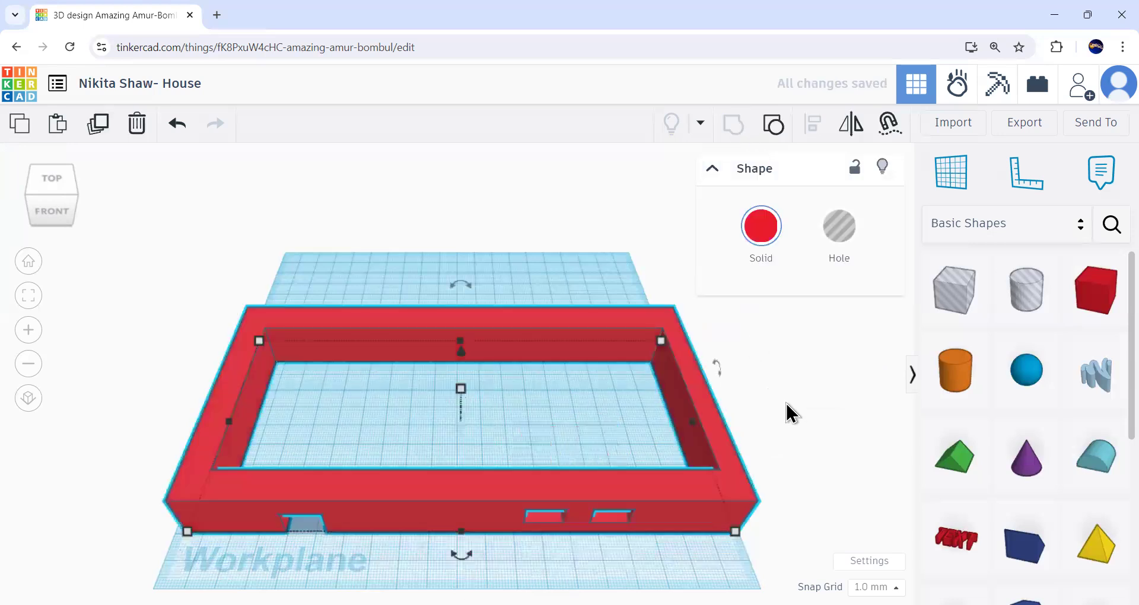
Examine the two window openings in the front wall up close from the front.
{"action": "left_click", "coordinate": [50, 213]}
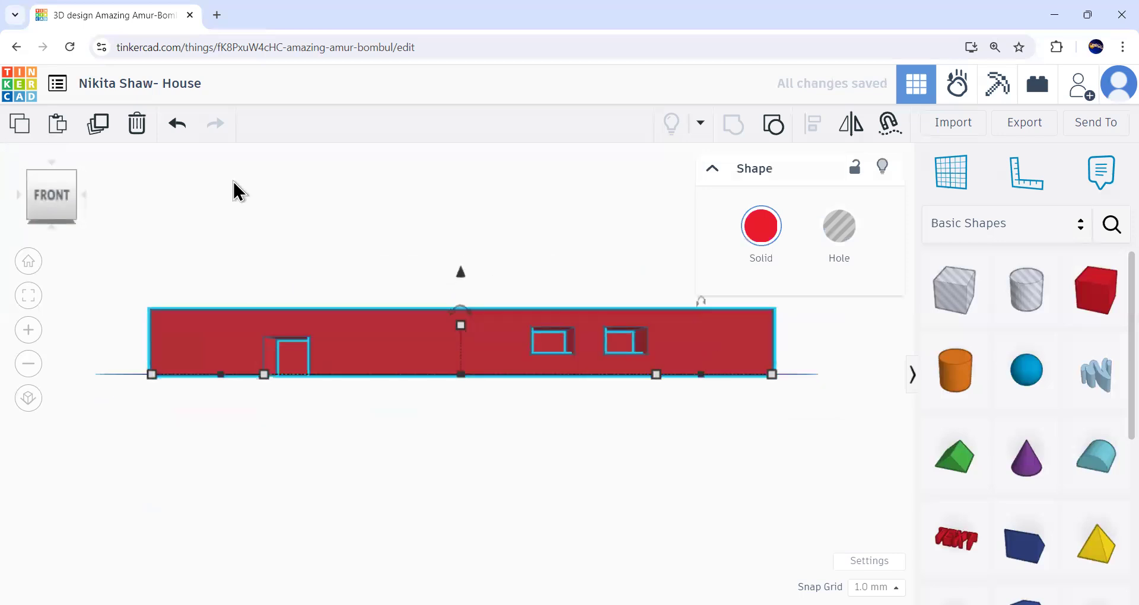
{"action": "scroll", "coordinate": [665, 379], "scroll_direction": "up", "scroll_amount": 5}
{"action": "scroll", "coordinate": [666, 379], "scroll_direction": "up", "scroll_amount": 2}
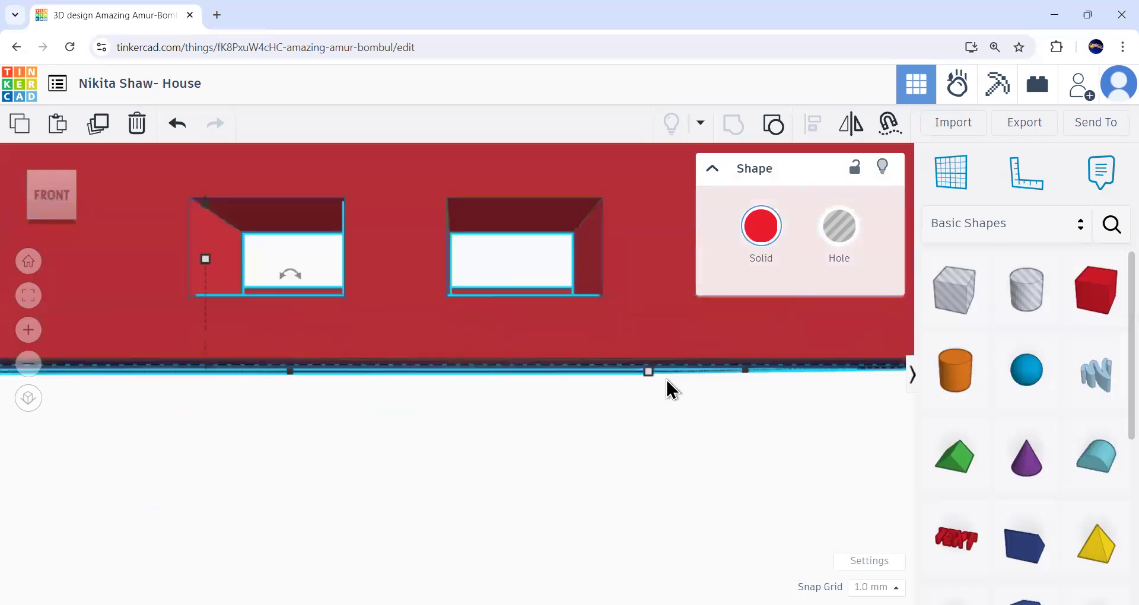
{"action": "scroll", "coordinate": [361, 301], "scroll_direction": "up", "scroll_amount": 1}
{"action": "scroll", "coordinate": [360, 300], "scroll_direction": "down", "scroll_amount": 8}
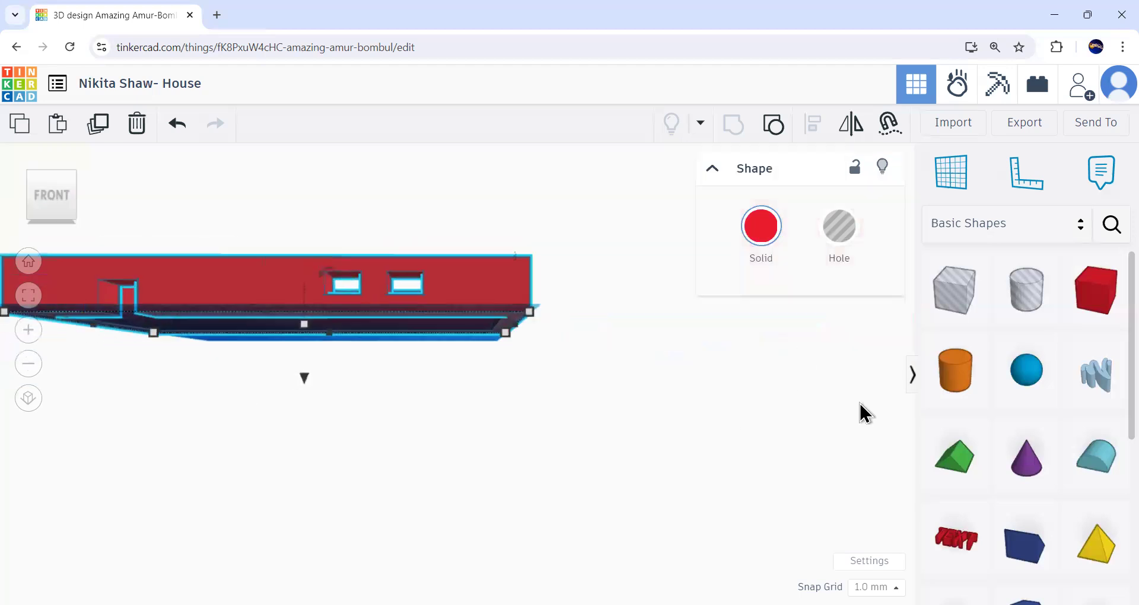
{"action": "left_click", "coordinate": [28, 262]}
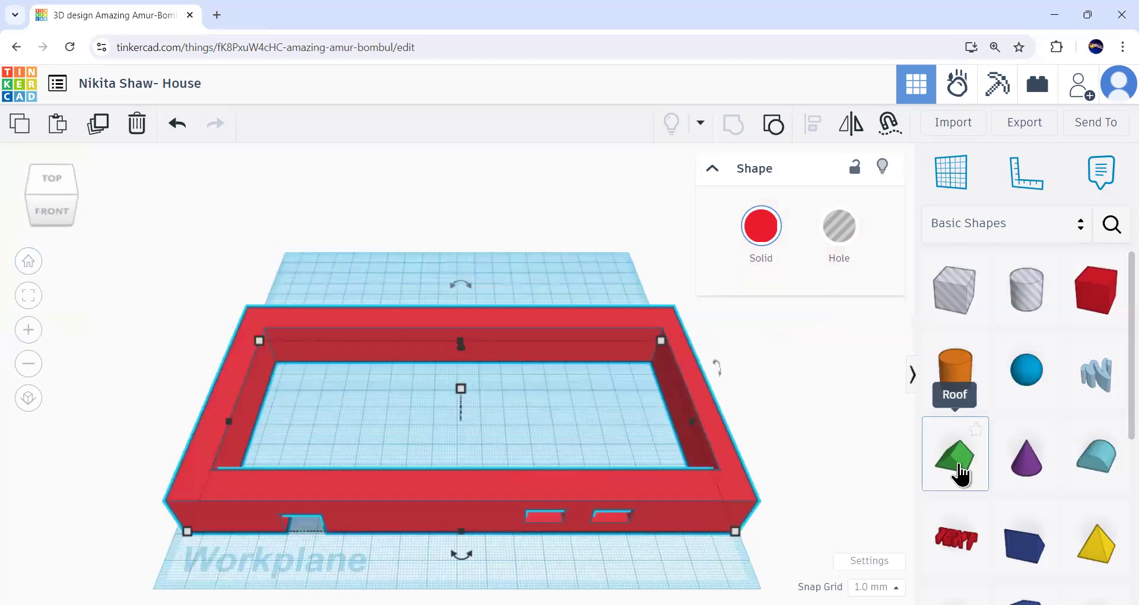
Place a Roof shape inside the walls and rotate it 90° so its ridge runs parallel to the front wall.
{"action": "left_click_drag", "start_coordinate": [959, 468], "coordinate": [435, 397]}
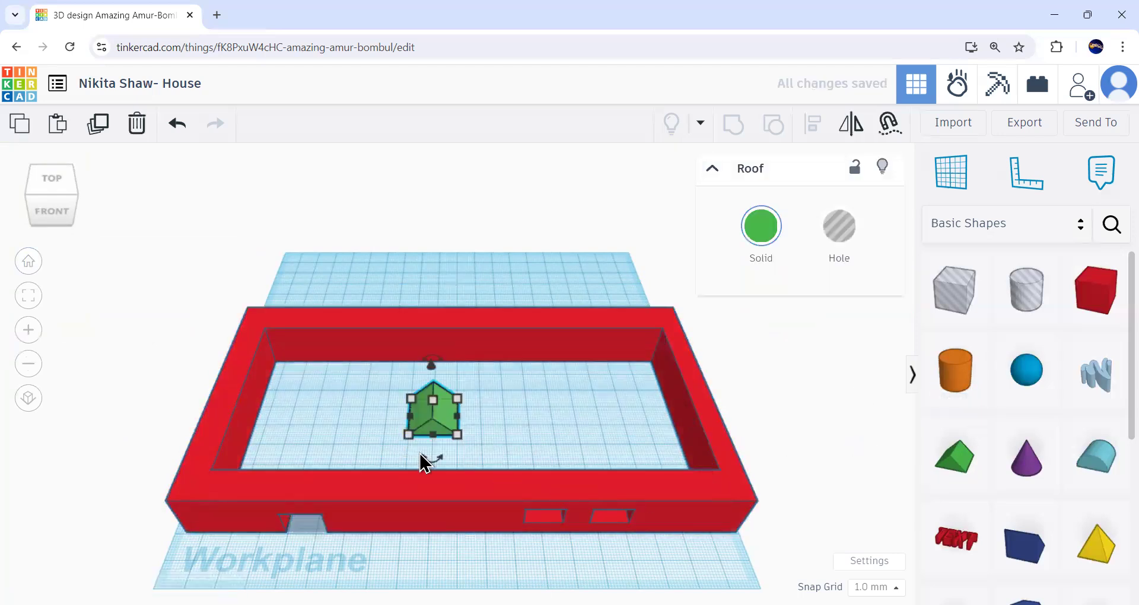
{"action": "mouse_move", "coordinate": [435, 473]}
{"action": "left_mouse_down"}
{"action": "mouse_move", "coordinate": [455, 478]}
{"action": "mouse_move", "coordinate": [435, 473]}
{"action": "left_mouse_up"}
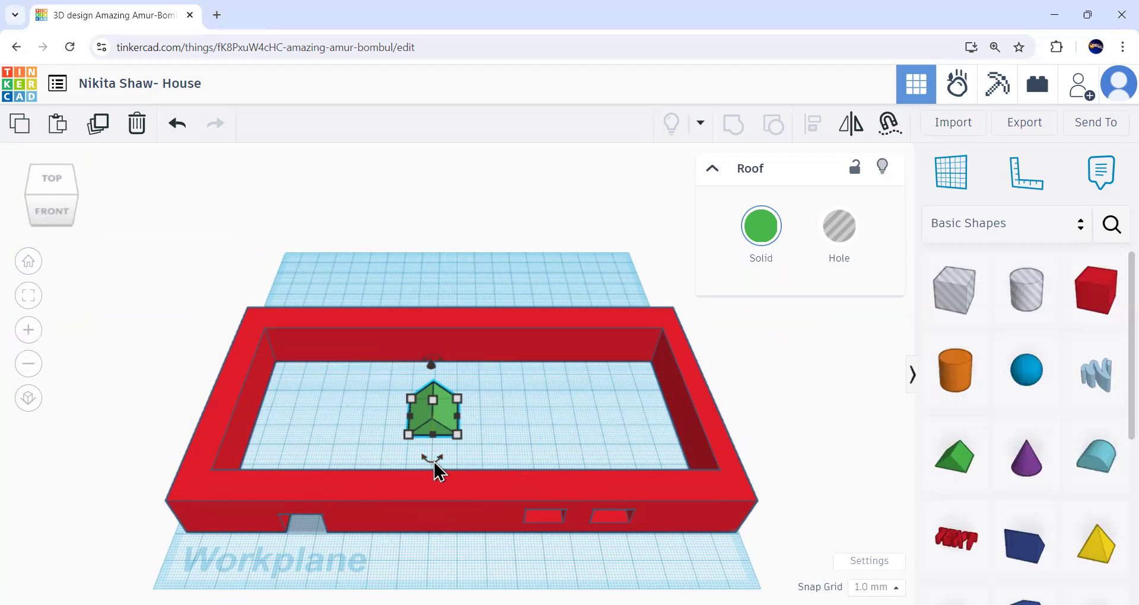
{"action": "left_click_drag", "start_coordinate": [437, 464], "coordinate": [363, 423]}
{"action": "left_click", "coordinate": [435, 532]}
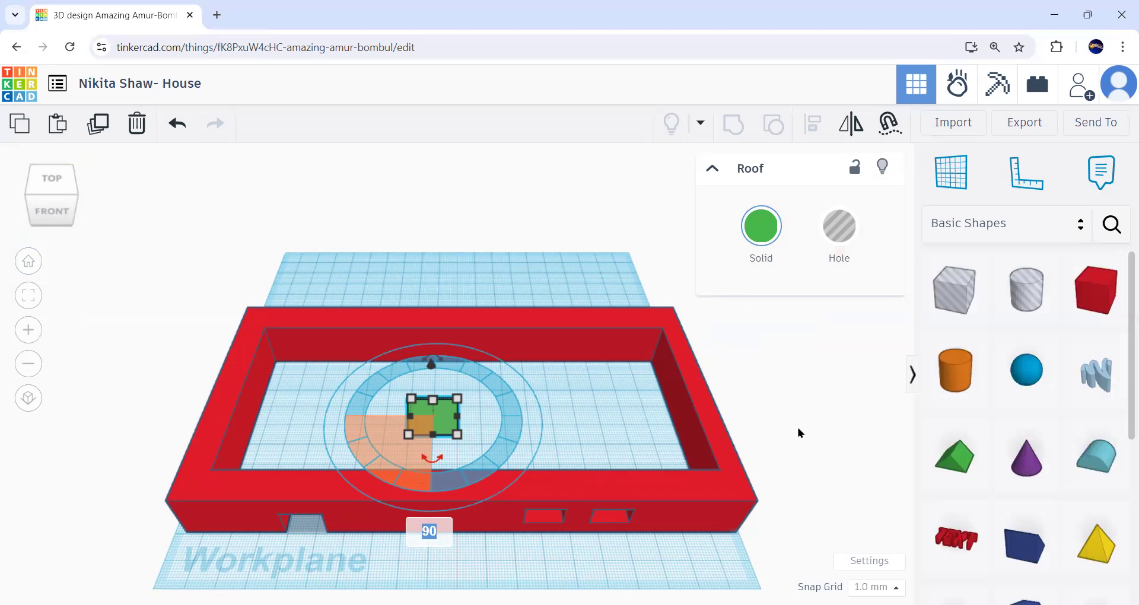
{"action": "left_click", "coordinate": [535, 261]}
{"action": "left_click", "coordinate": [423, 415]}
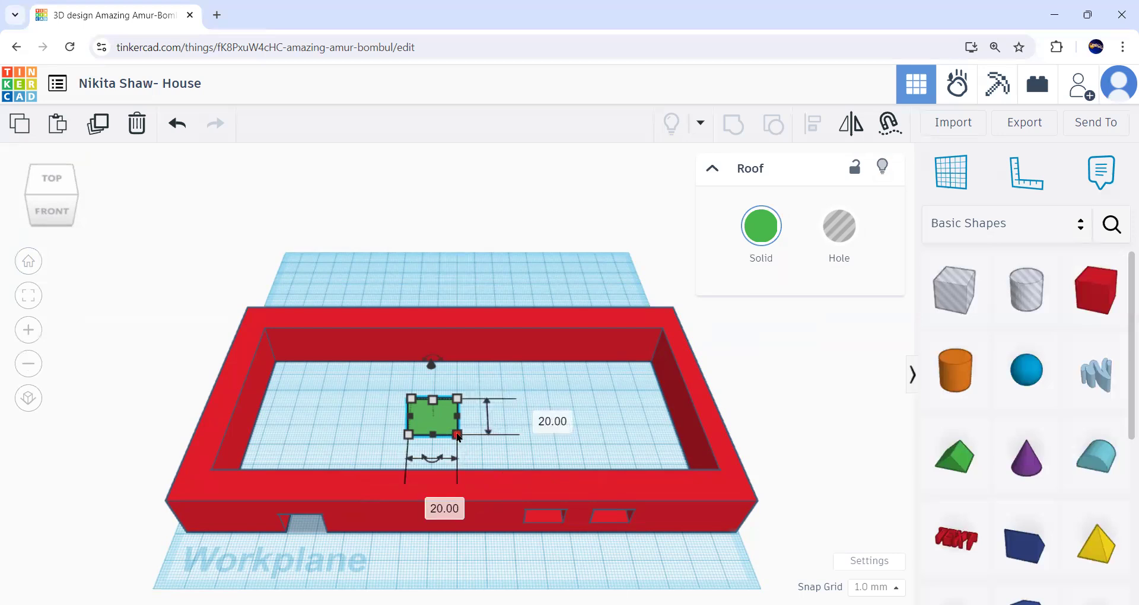
Stretch the roof from opposite corners until it overhangs all four walls, and raise it by 22 mm.
{"action": "left_click_drag", "start_coordinate": [458, 436], "coordinate": [789, 555]}
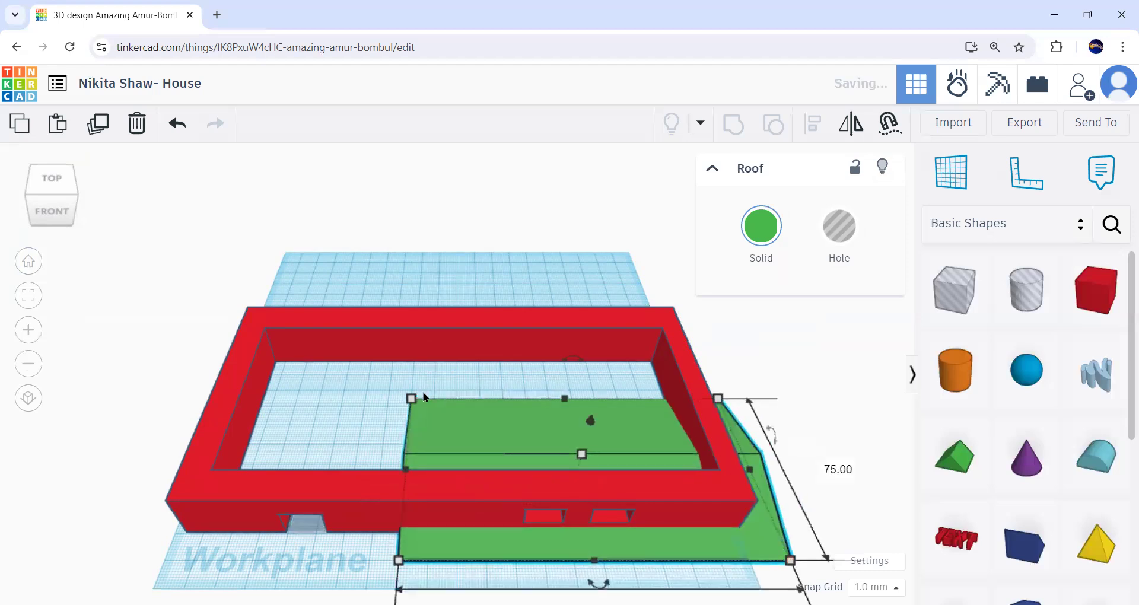
{"action": "left_click_drag", "start_coordinate": [413, 398], "coordinate": [222, 304]}
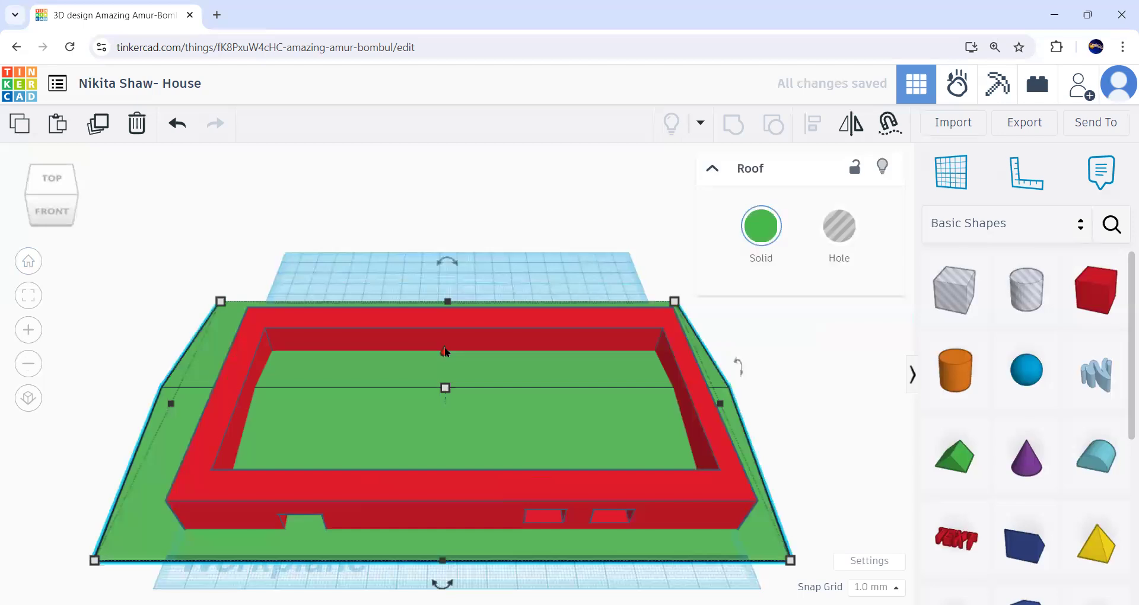
{"action": "left_click_drag", "start_coordinate": [450, 354], "coordinate": [674, 322]}
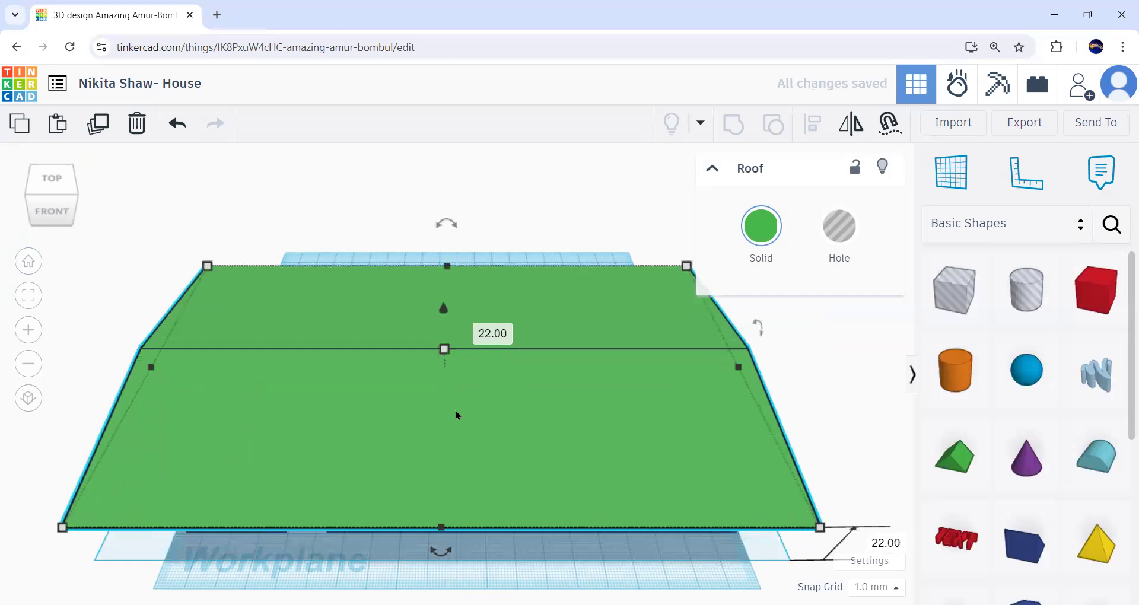
Shift the roof 2 mm toward the front of the house and lower it by 2 mm onto the walls.
{"action": "left_click", "coordinate": [52, 224]}
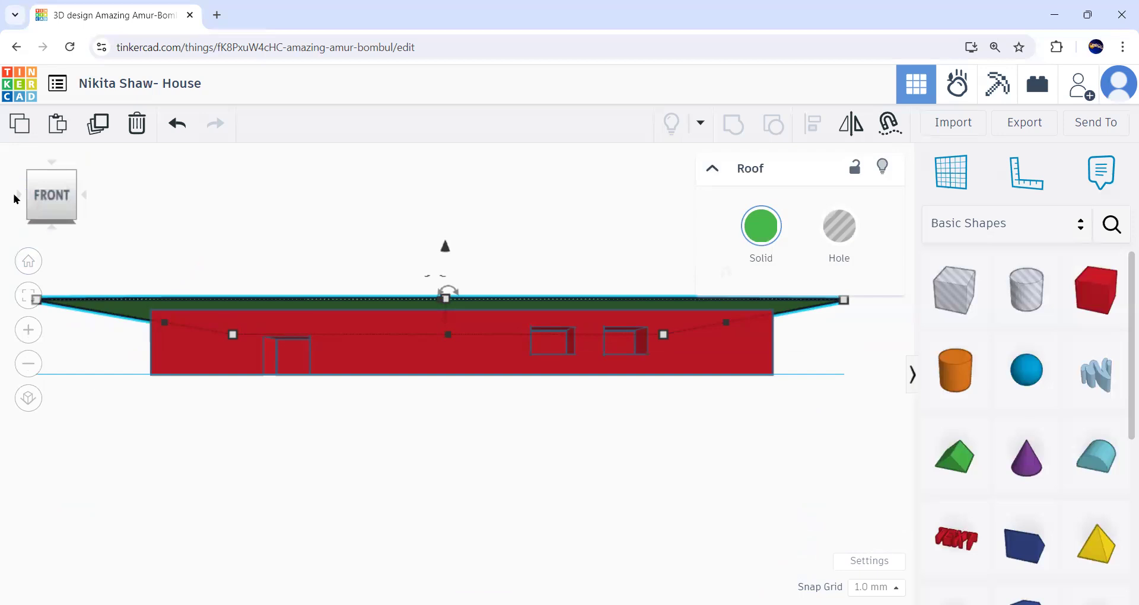
{"action": "left_click", "coordinate": [18, 195]}
{"action": "left_click_drag", "start_coordinate": [560, 257], "coordinate": [553, 262]}
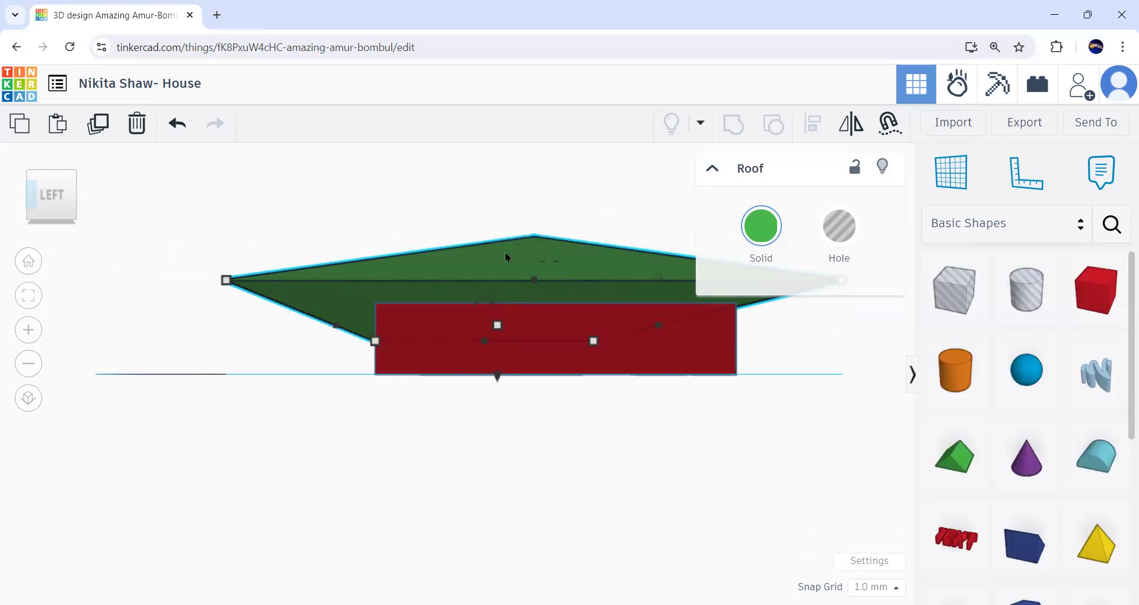
{"action": "left_click_drag", "start_coordinate": [506, 256], "coordinate": [513, 259]}
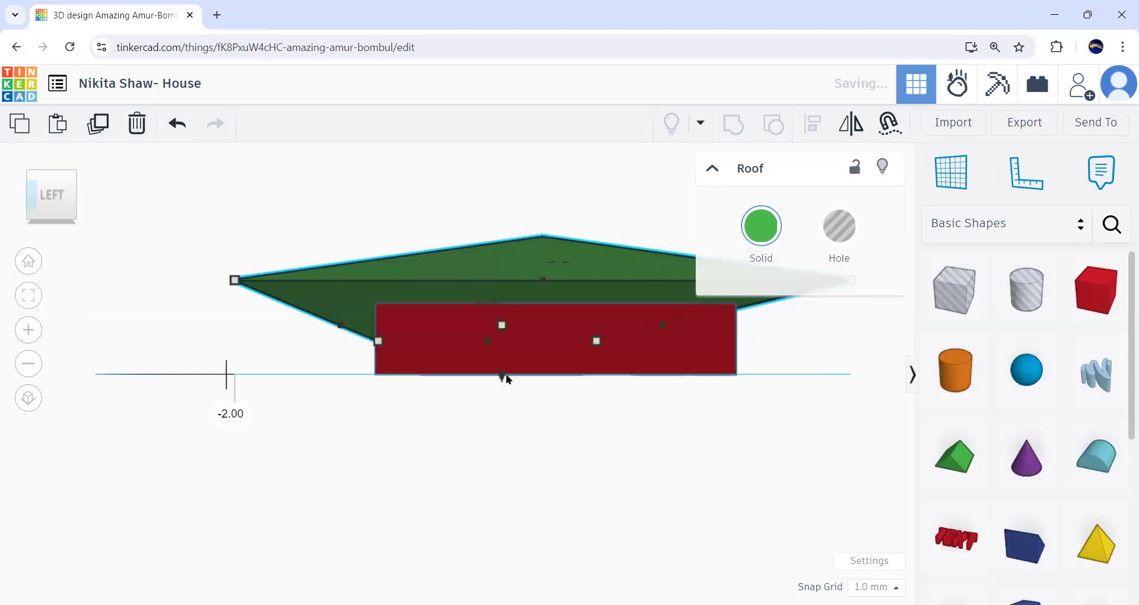
{"action": "mouse_move", "coordinate": [501, 377]}
{"action": "left_mouse_down"}
{"action": "mouse_move", "coordinate": [501, 390]}
{"action": "mouse_move", "coordinate": [497, 379]}
{"action": "left_mouse_up"}
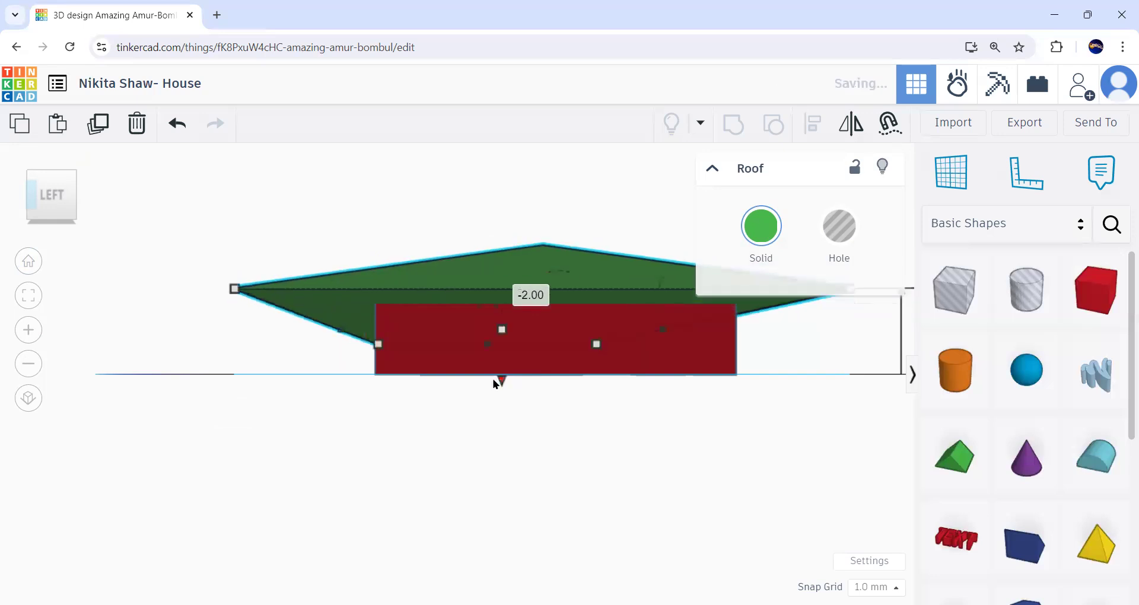
Examine the roofed house from its front-left corner and inspect the front door and window openings up close.
{"action": "left_click", "coordinate": [31, 262]}
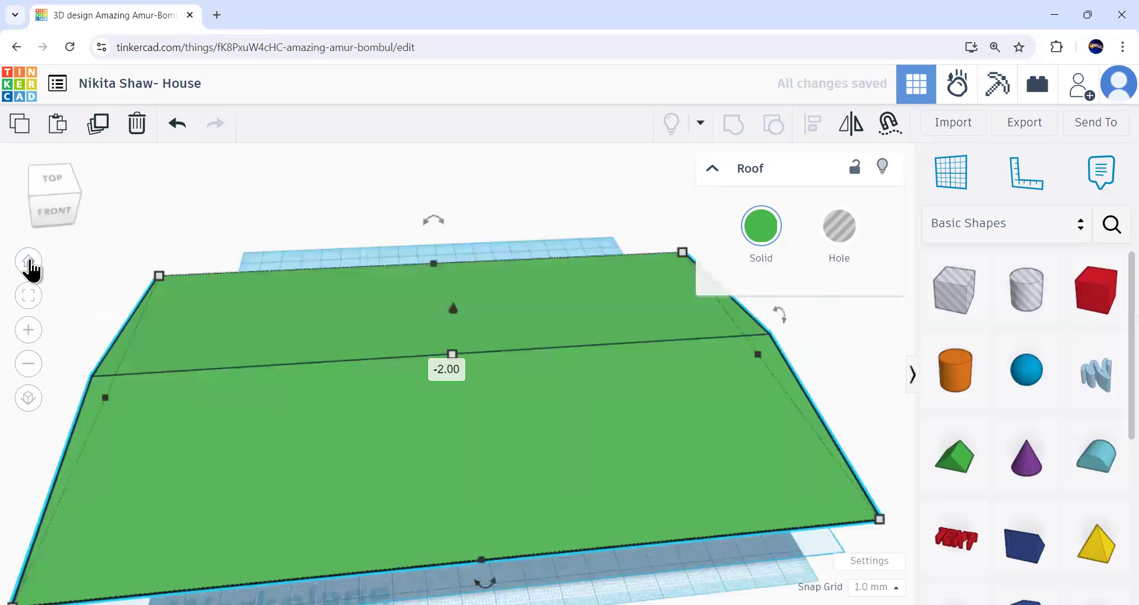
{"action": "right_click_drag", "start_coordinate": [467, 300], "coordinate": [676, 401]}
{"action": "left_click_drag", "start_coordinate": [700, 386], "coordinate": [439, 488]}
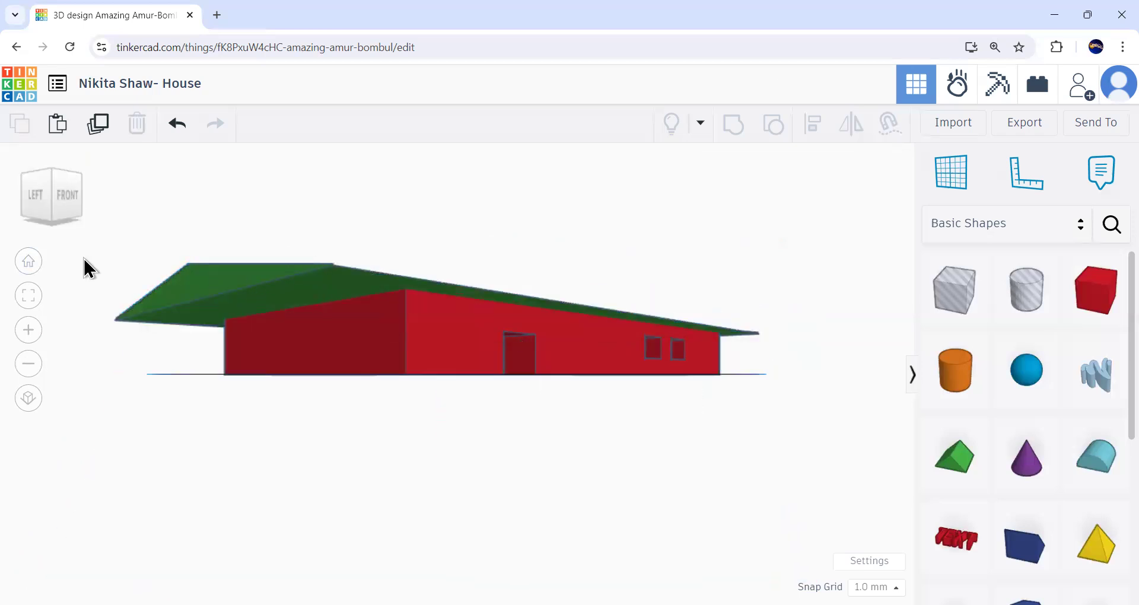
{"action": "left_click", "coordinate": [62, 194]}
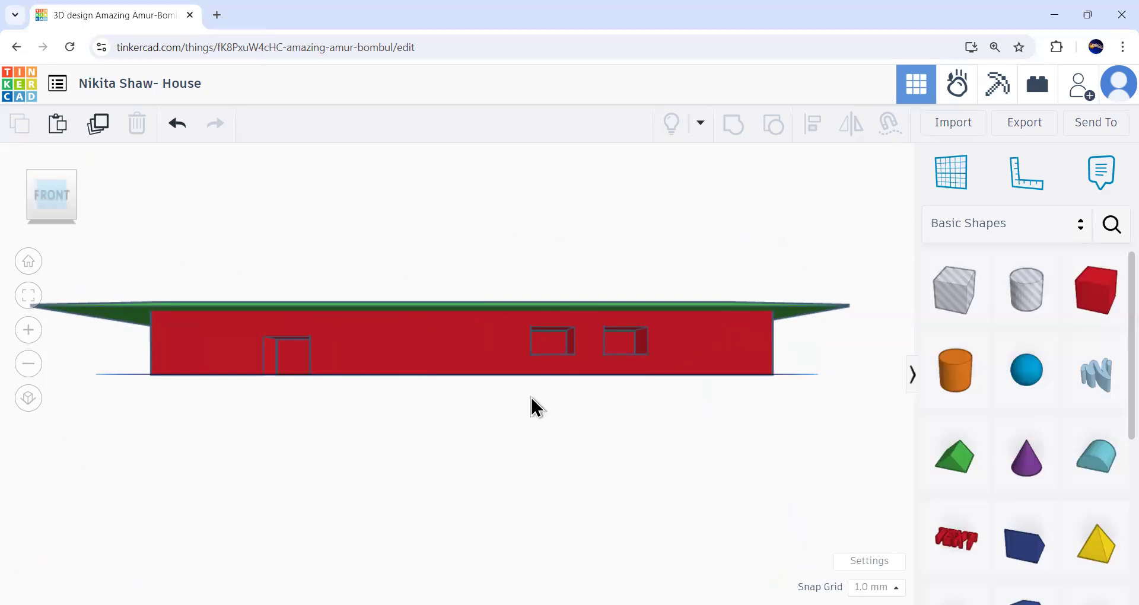
{"action": "scroll", "coordinate": [532, 404], "scroll_direction": "up", "scroll_amount": 5}
{"action": "scroll", "coordinate": [530, 396], "scroll_direction": "down", "scroll_amount": 3}
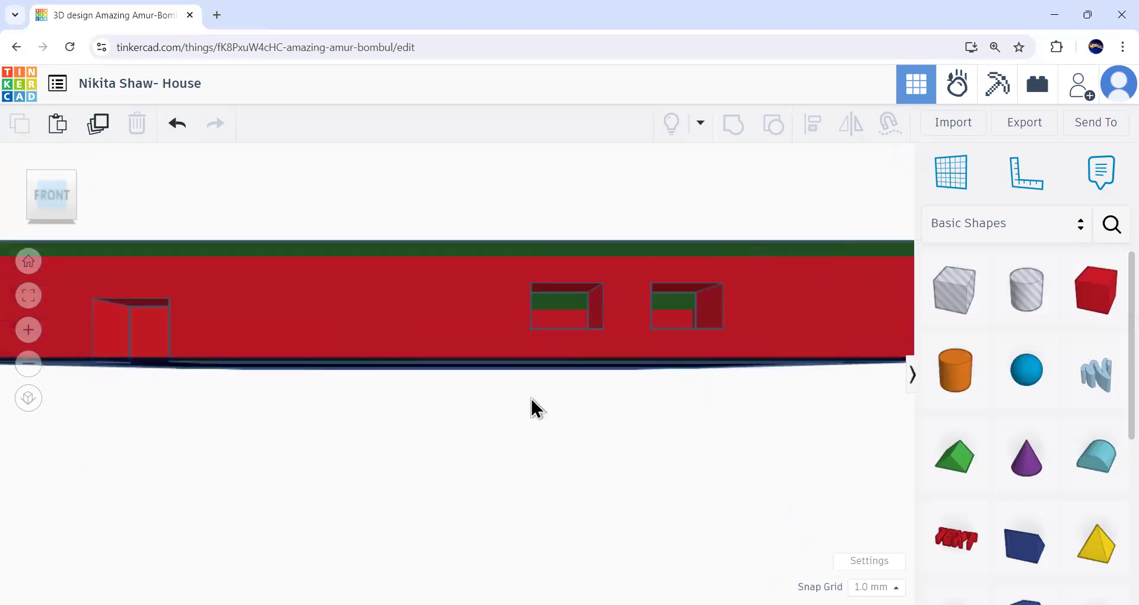
{"action": "scroll", "coordinate": [531, 397], "scroll_direction": "up", "scroll_amount": 6}
{"action": "scroll", "coordinate": [531, 397], "scroll_direction": "down", "scroll_amount": 5}
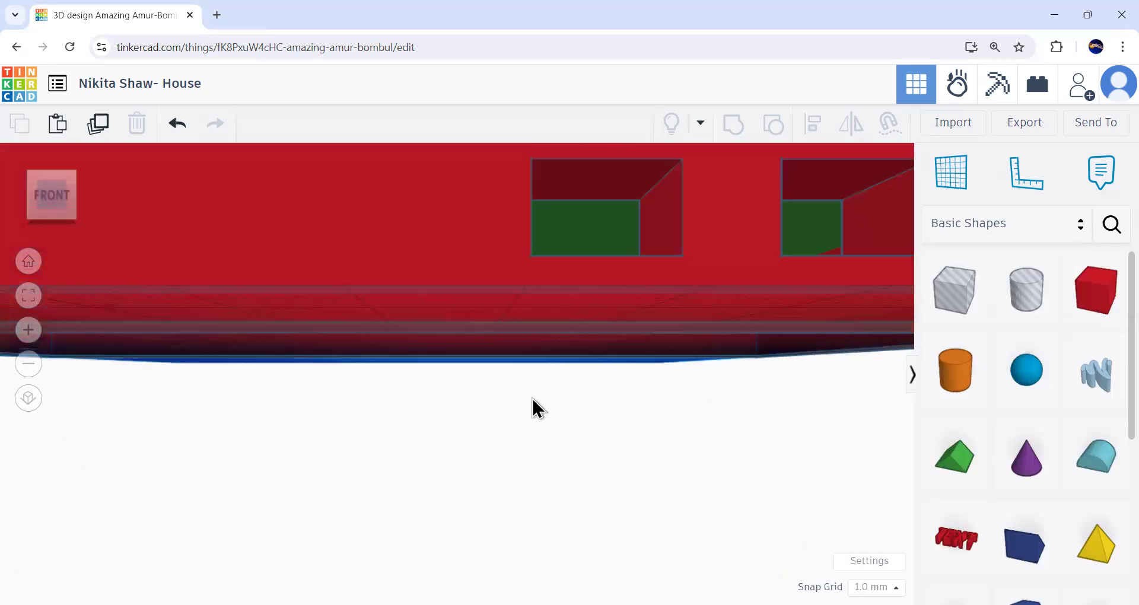
Shift the house walls sideways and forward beneath the roof, and inspect the interior through the front doorway.
{"action": "left_click", "coordinate": [307, 359]}
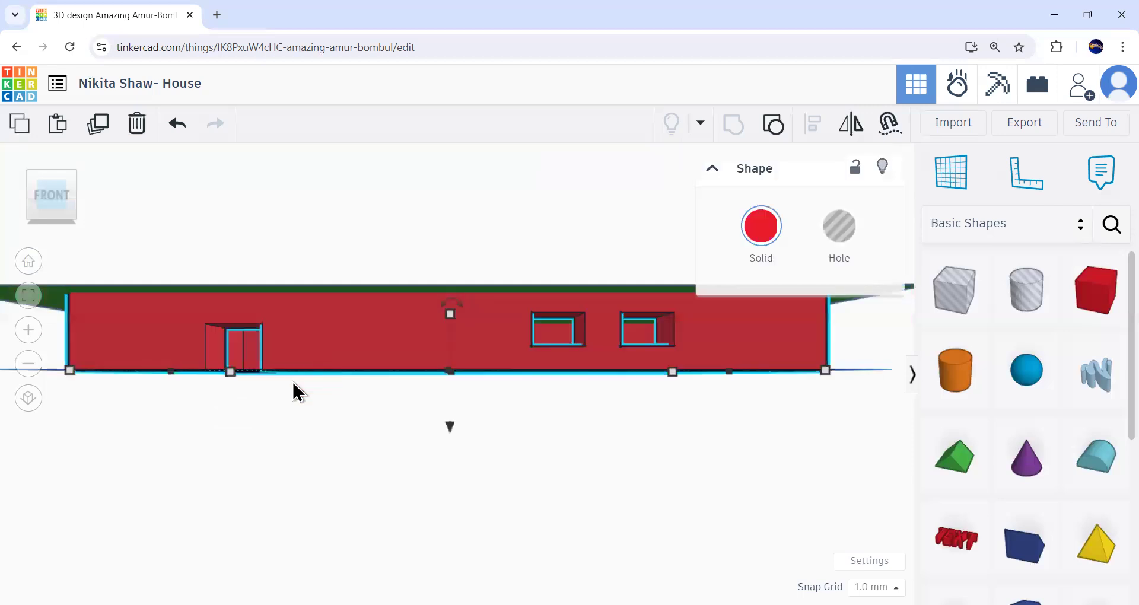
{"action": "scroll", "coordinate": [292, 389], "scroll_direction": "down", "scroll_amount": 2}
{"action": "scroll", "coordinate": [293, 389], "scroll_direction": "up", "scroll_amount": 4}
{"action": "scroll", "coordinate": [318, 394], "scroll_direction": "up", "scroll_amount": 2}
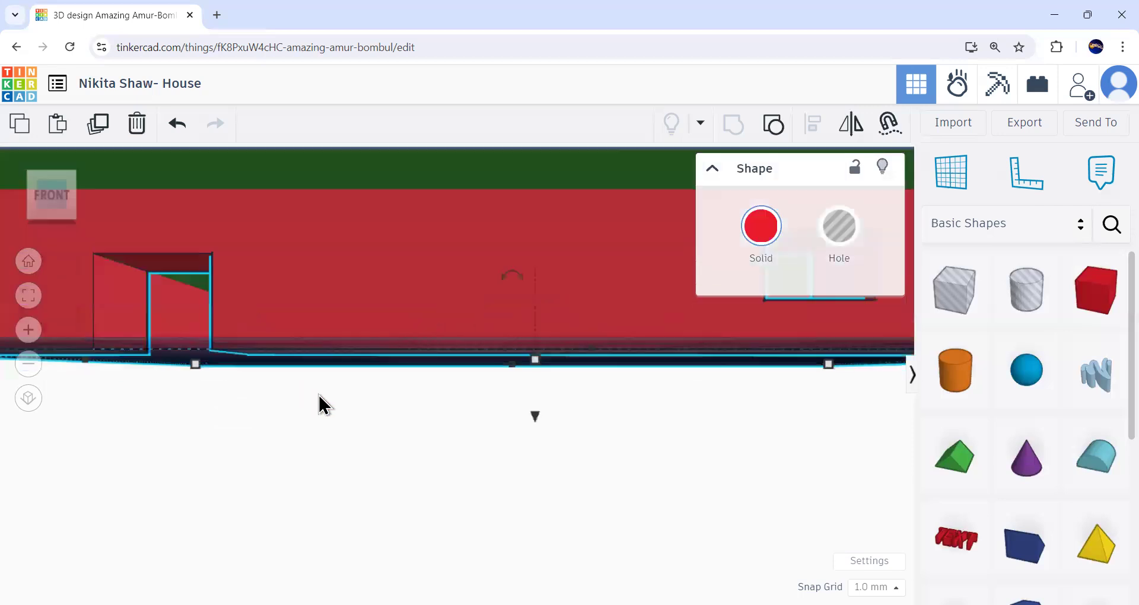
{"action": "left_click_drag", "start_coordinate": [166, 305], "coordinate": [301, 508]}
{"action": "left_click", "coordinate": [324, 493]}
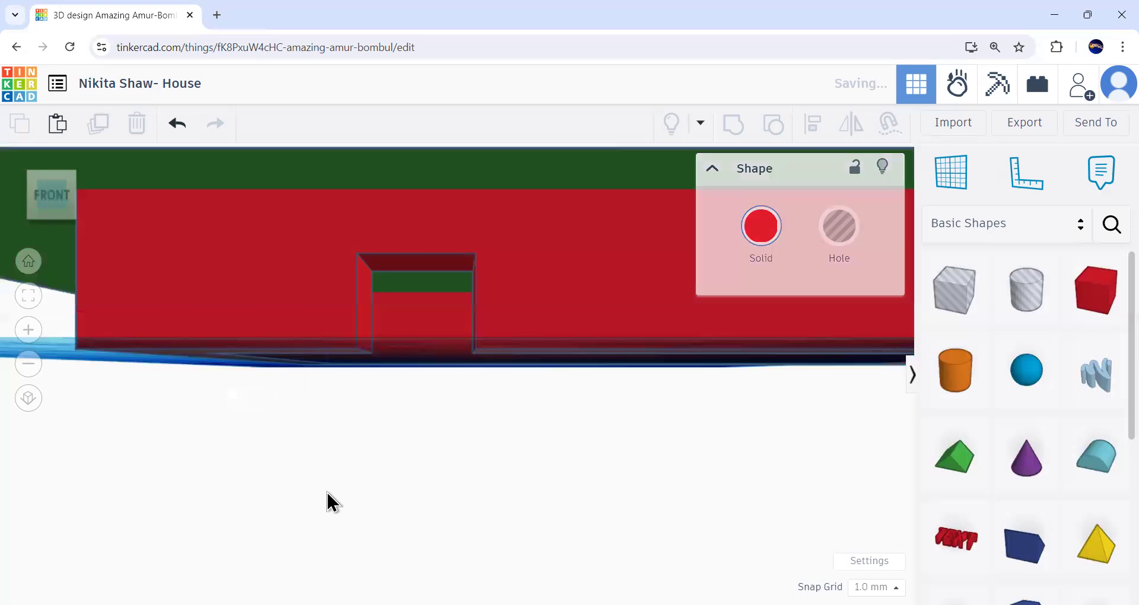
{"action": "scroll", "coordinate": [412, 275], "scroll_direction": "up", "scroll_amount": 8}
{"action": "scroll", "coordinate": [419, 286], "scroll_direction": "down", "scroll_amount": 6}
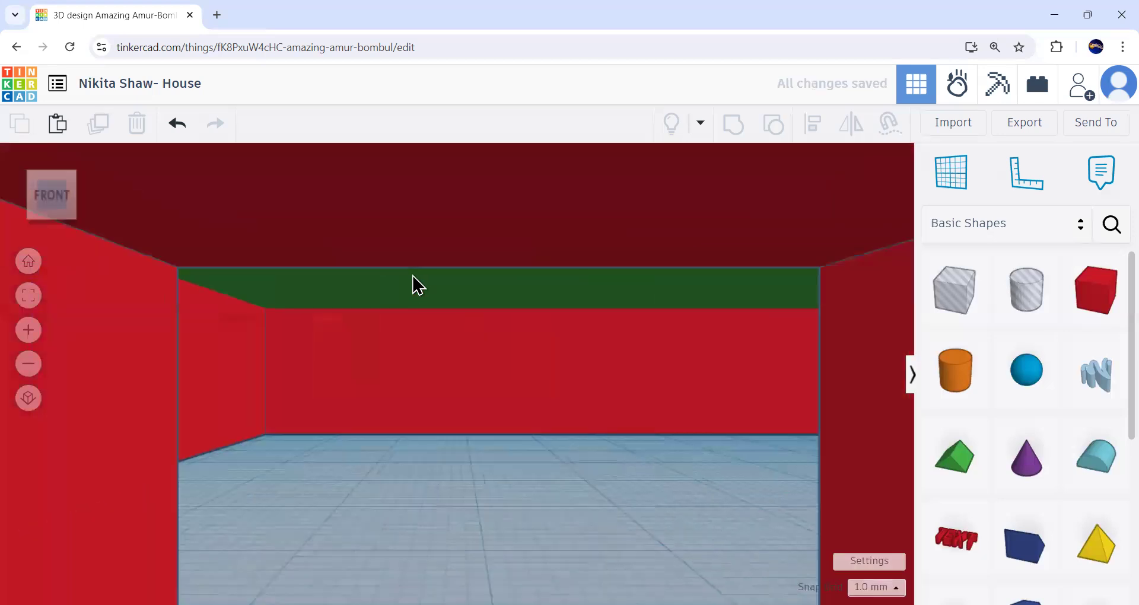
{"action": "scroll", "coordinate": [418, 286], "scroll_direction": "down", "scroll_amount": 5}
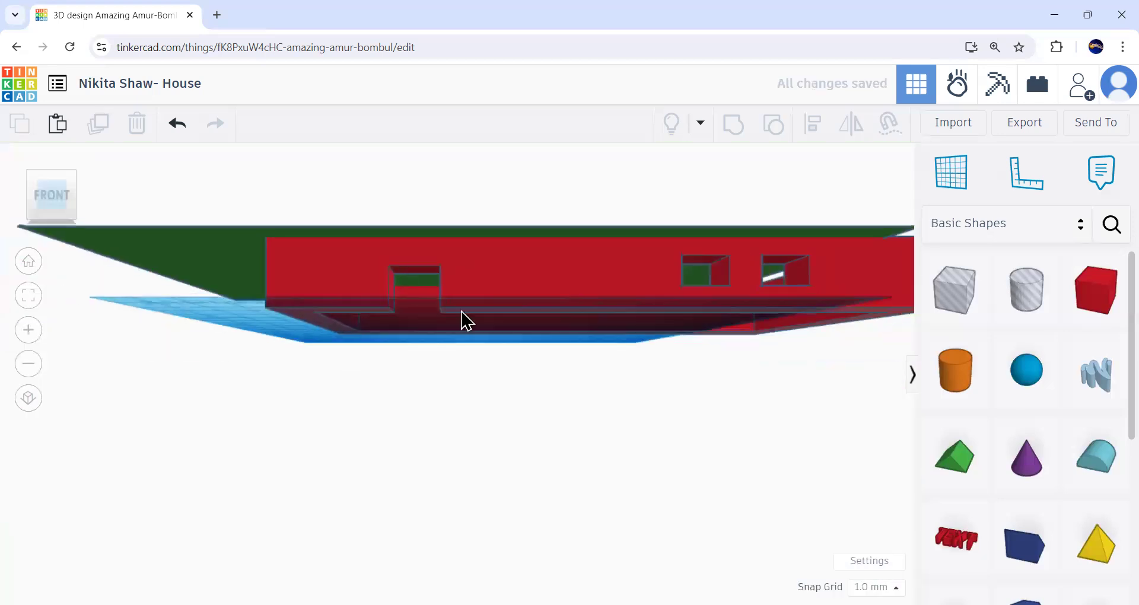
Leave the house design for the designs dashboard and create a new 3D design.
{"action": "left_click", "coordinate": [16, 83]}
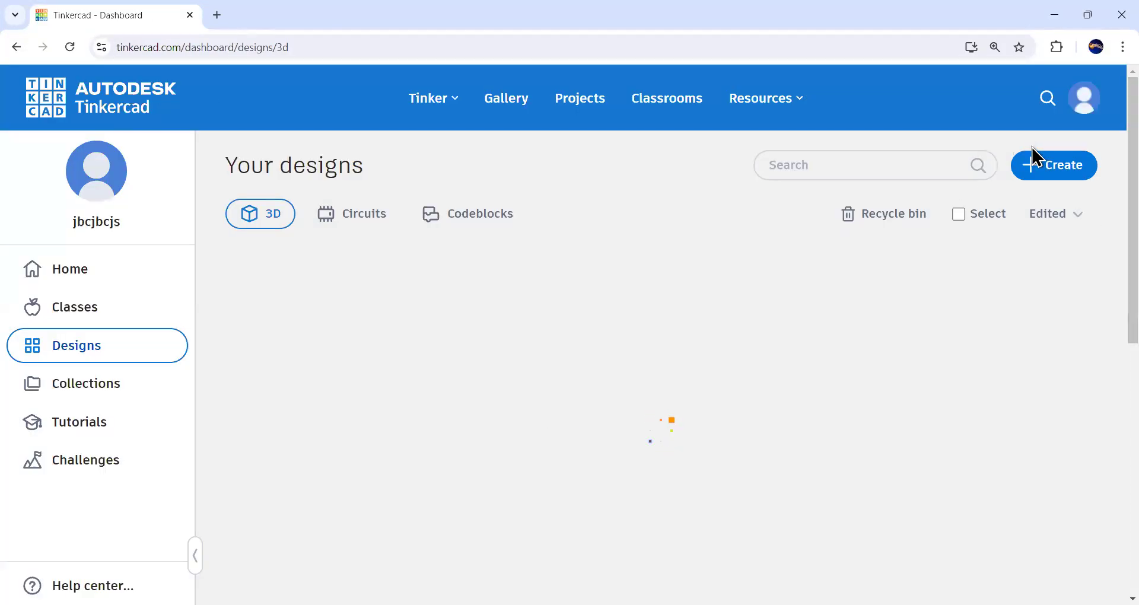
{"action": "left_click", "coordinate": [1032, 173]}
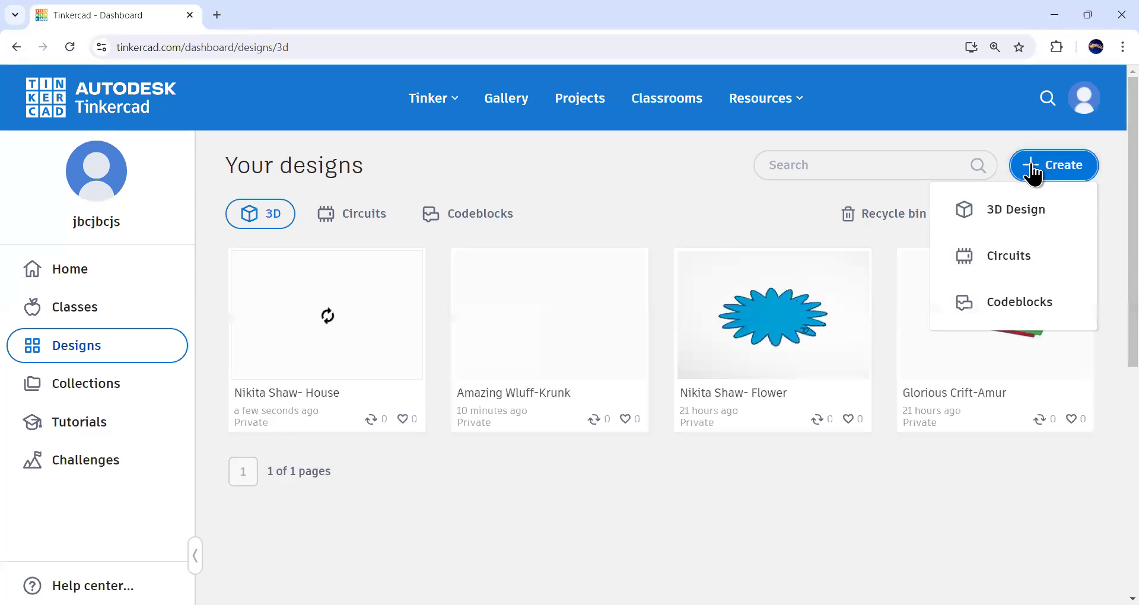
{"action": "left_click", "coordinate": [1013, 218]}
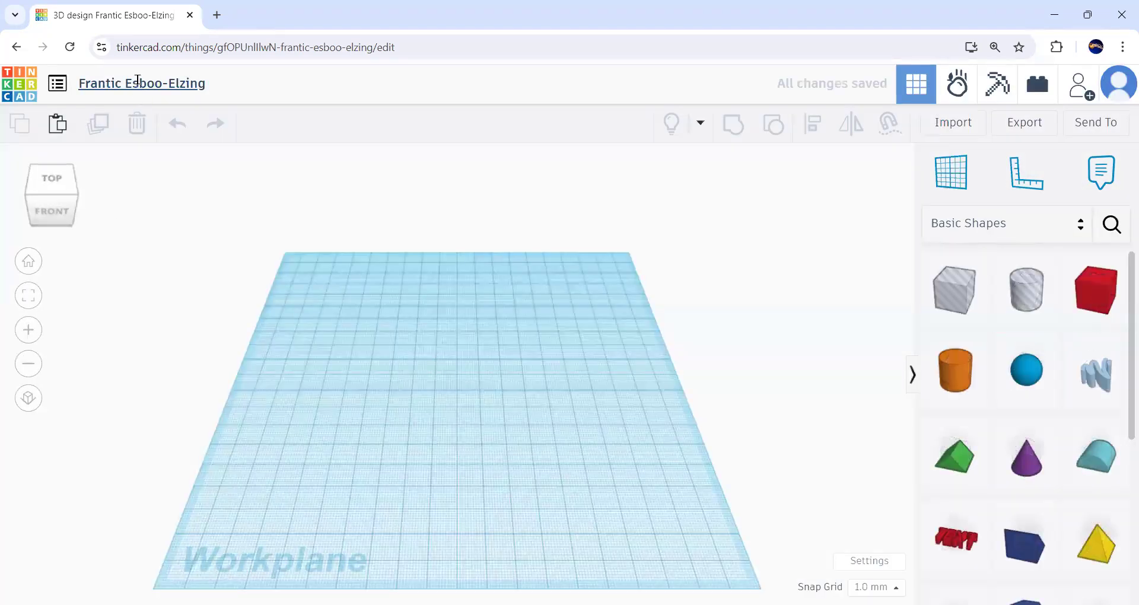
Rename the new design with the author's full name followed by "- Petal".
{"action": "left_click", "coordinate": [163, 74]}
{"action": "key", "text": "BackSpace"}
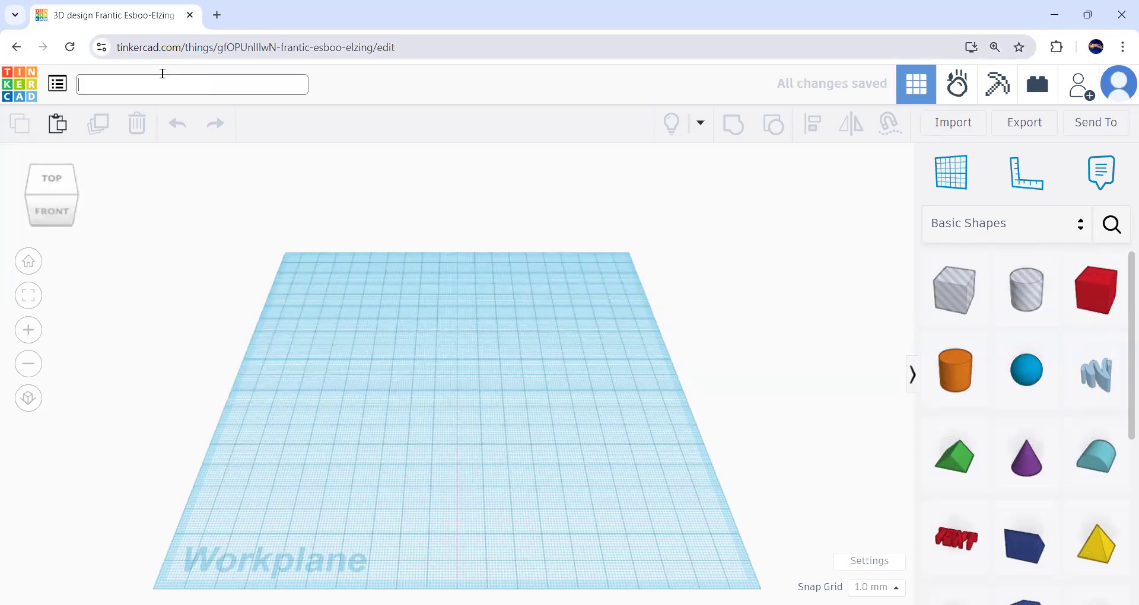
{"action": "type", "text": "N"}
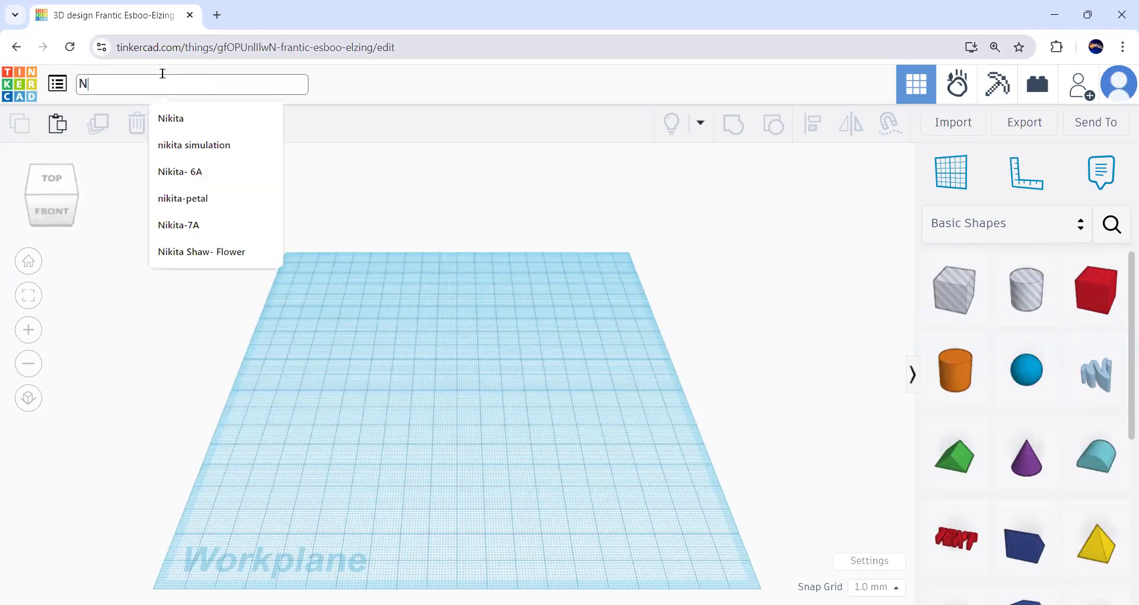
{"action": "type", "text": "ikita Shaw-"}
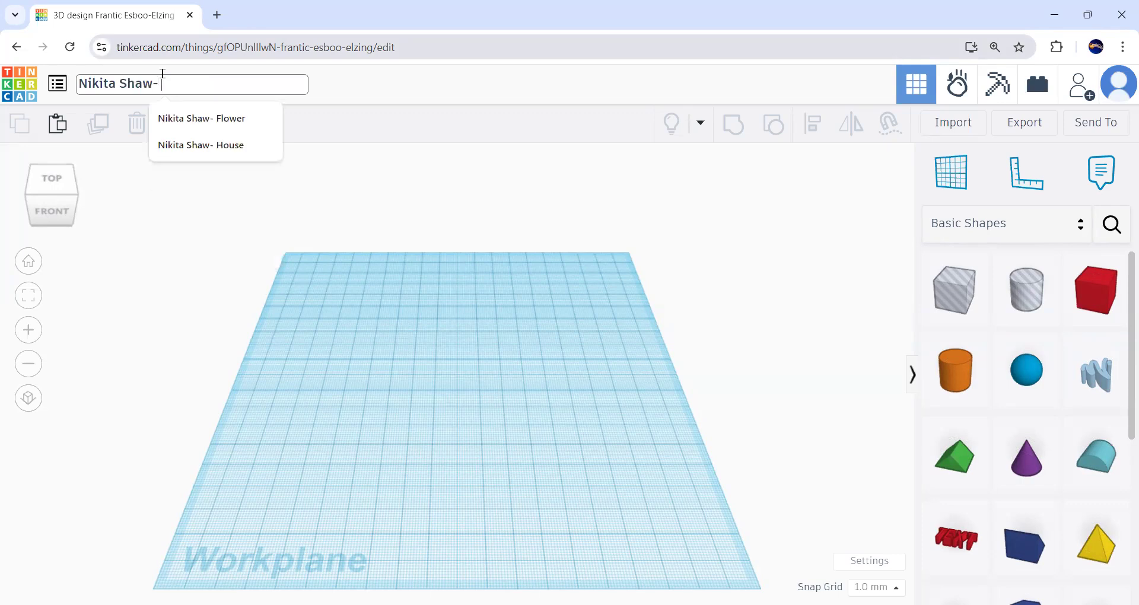
{"action": "type", "text": " Petal"}
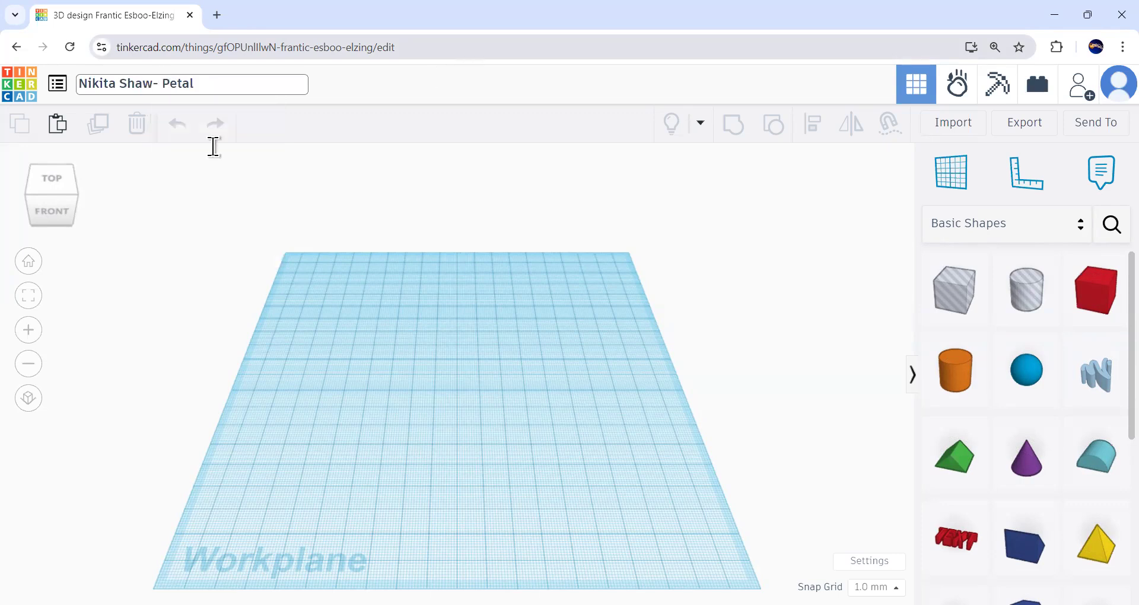
{"action": "left_click", "coordinate": [437, 302]}
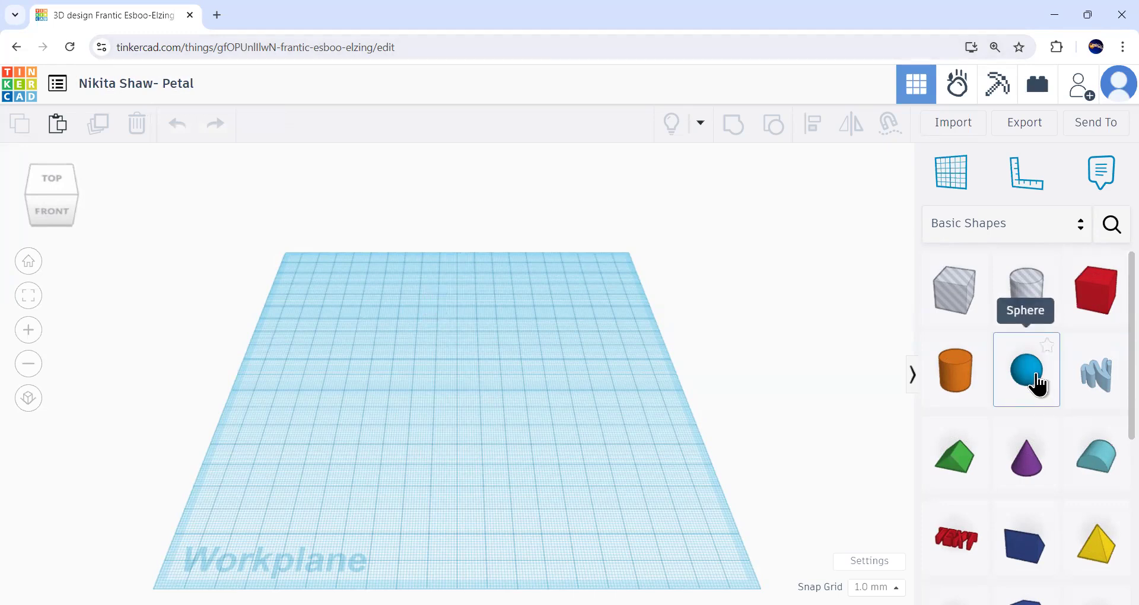
Place a Sphere near the workplane's left edge and reshape it into a long, narrow petal 2 mm high.
{"action": "left_click", "coordinate": [1037, 378]}
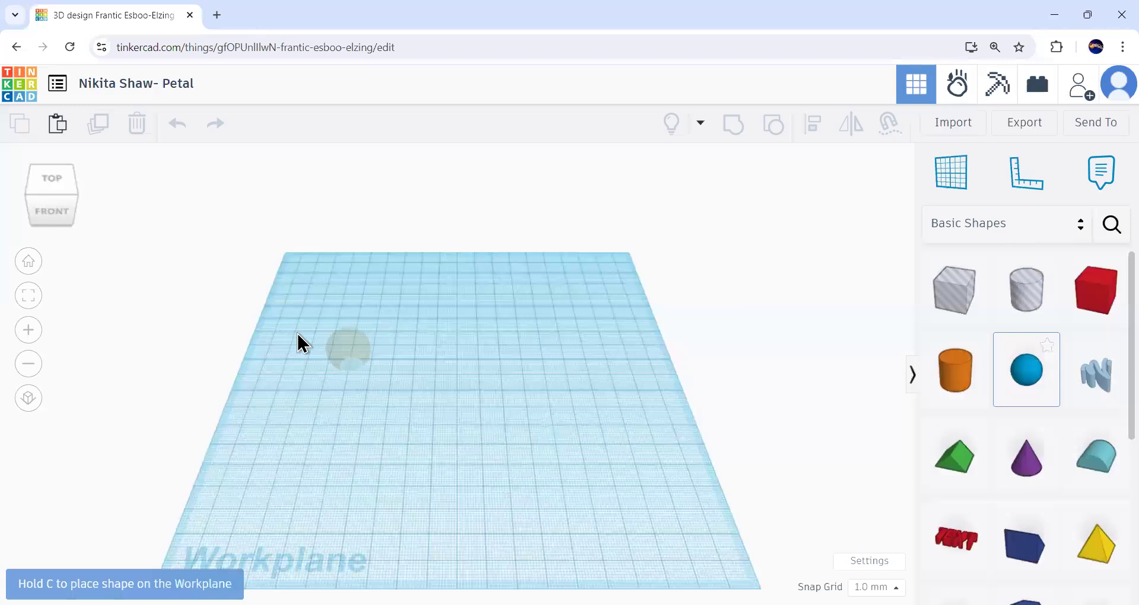
{"action": "left_click", "coordinate": [401, 370]}
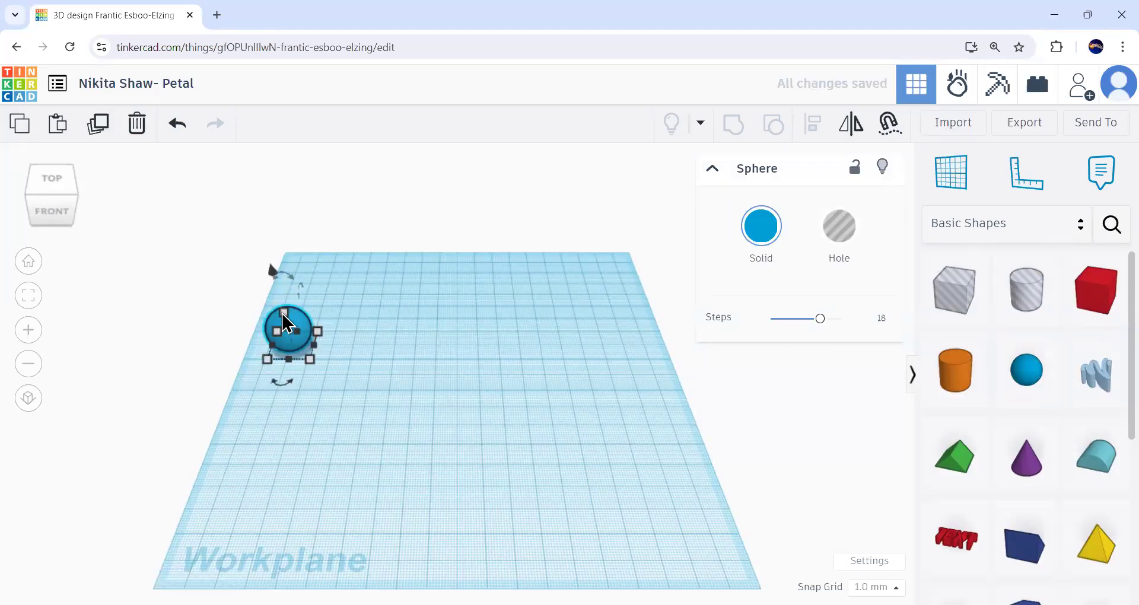
{"action": "left_click", "coordinate": [283, 314]}
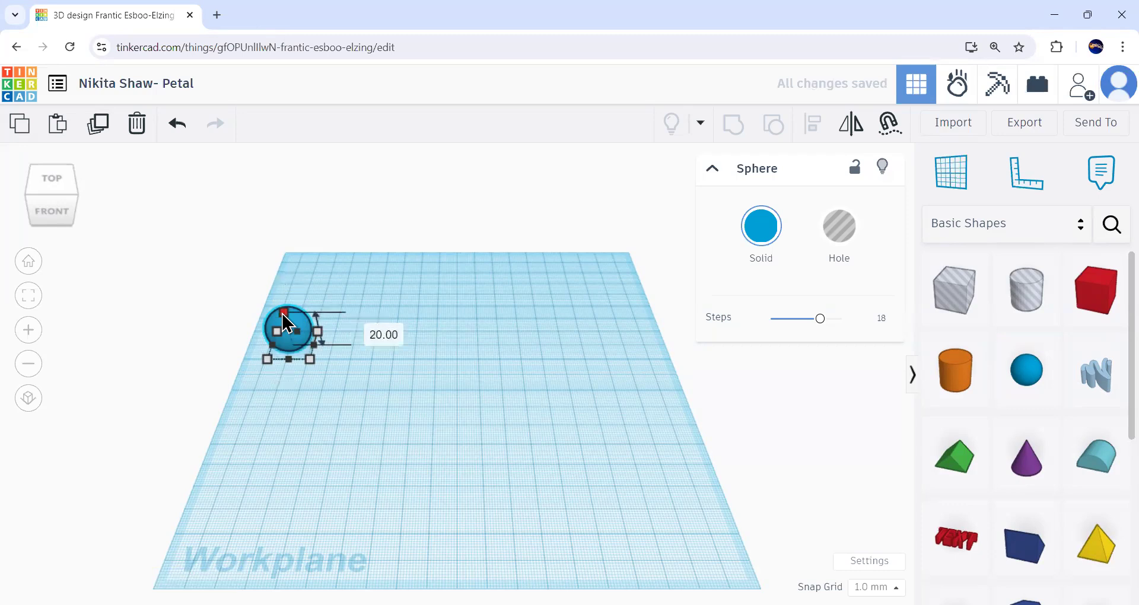
{"action": "left_click_drag", "start_coordinate": [283, 315], "coordinate": [290, 350]}
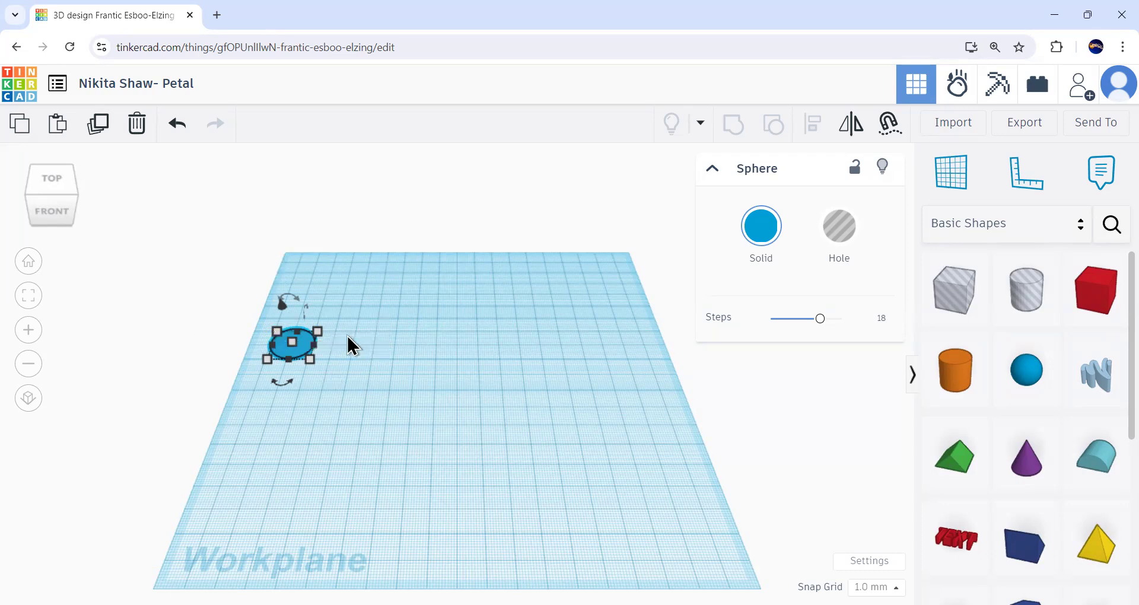
{"action": "mouse_move", "coordinate": [312, 357]}
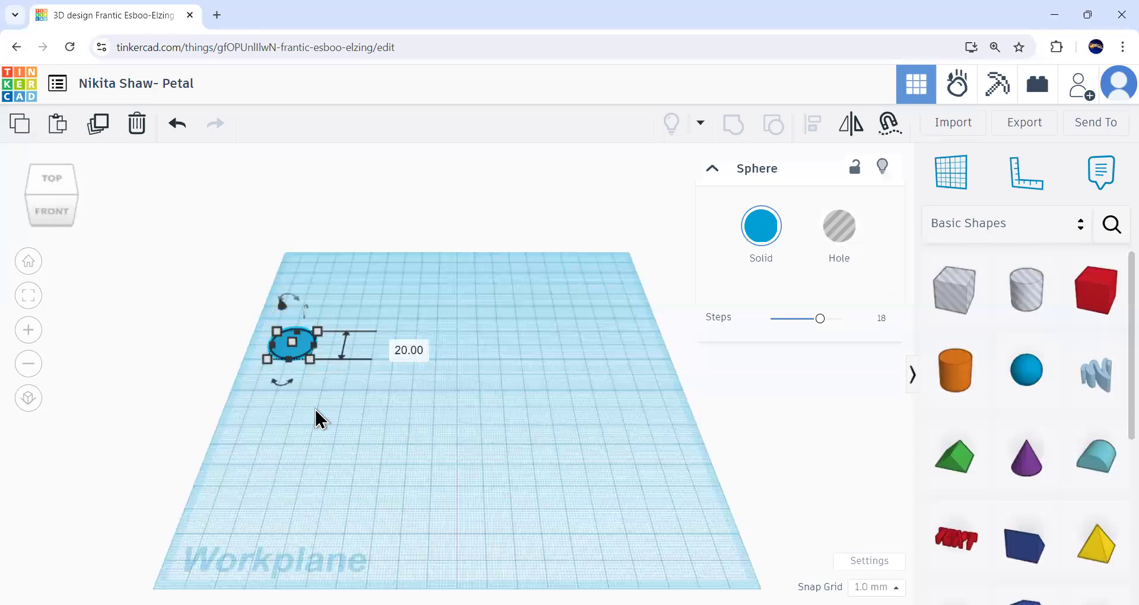
{"action": "left_click_drag", "start_coordinate": [318, 347], "coordinate": [574, 346]}
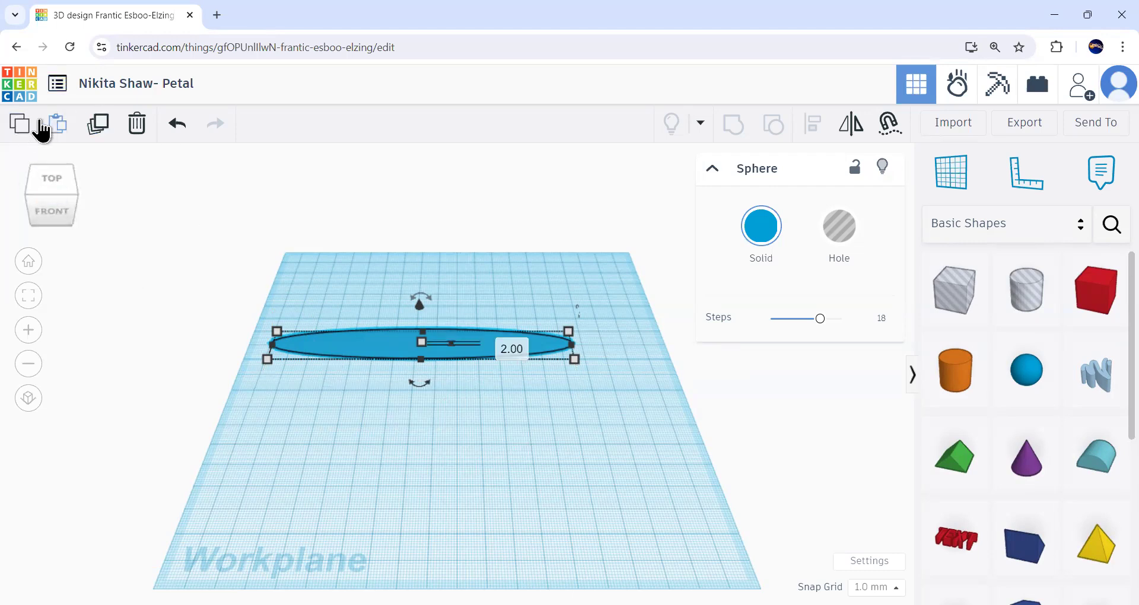
Duplicate the petal in place and rotate the copy 22.5° in the plane of the workplane.
{"action": "left_click", "coordinate": [98, 125]}
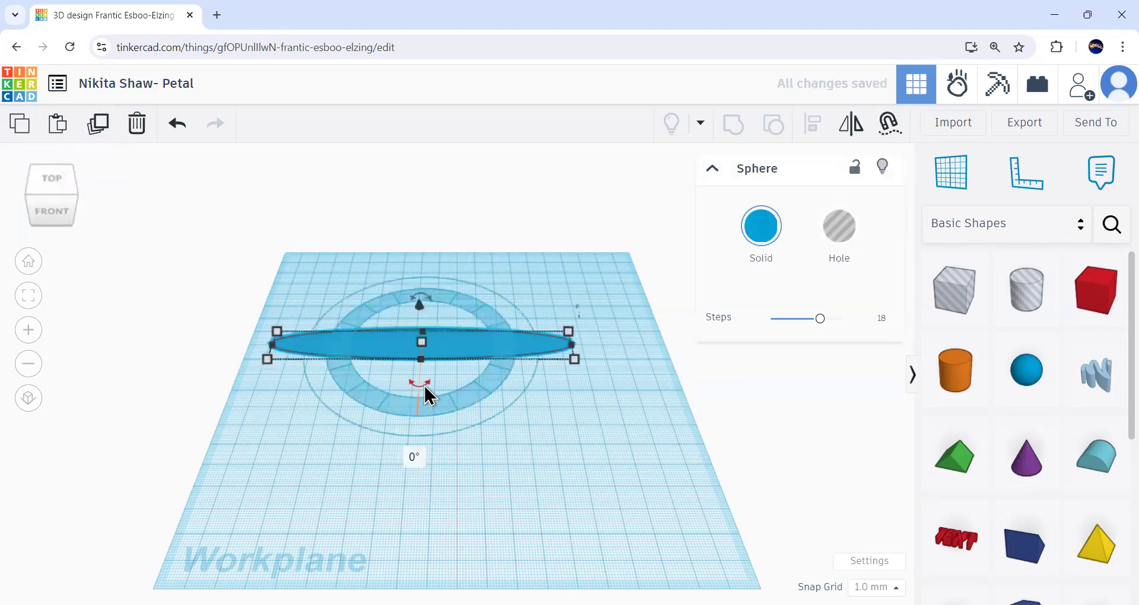
{"action": "left_click", "coordinate": [415, 460]}
{"action": "key", "text": "BackSpace"}
{"action": "type", "text": "22.5"}
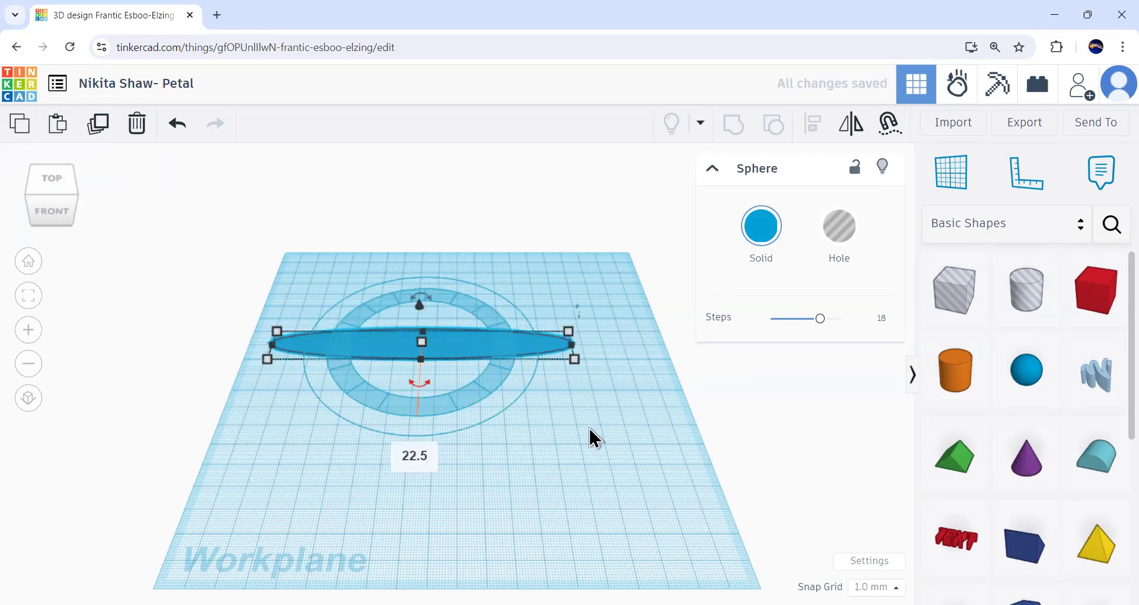
{"action": "key", "text": "Return"}
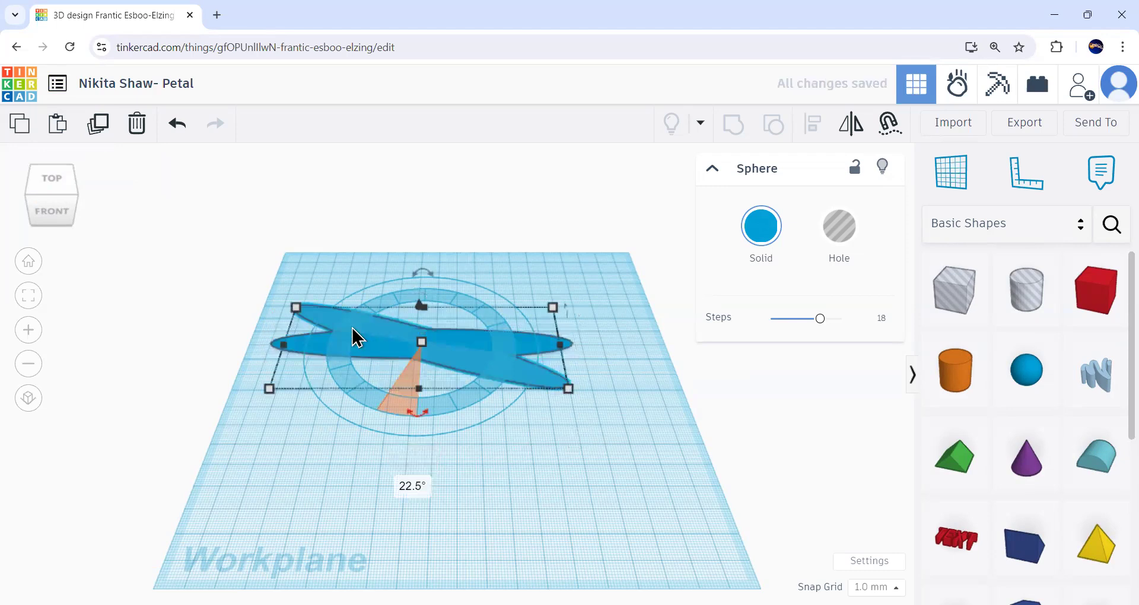
Repeat the rotated duplication until eight crossing petals form a full flower, and clear the selection.
{"action": "left_click", "coordinate": [98, 130]}
{"action": "left_click", "coordinate": [96, 129]}
{"action": "left_click", "coordinate": [97, 129]}
{"action": "left_click", "coordinate": [96, 129]}
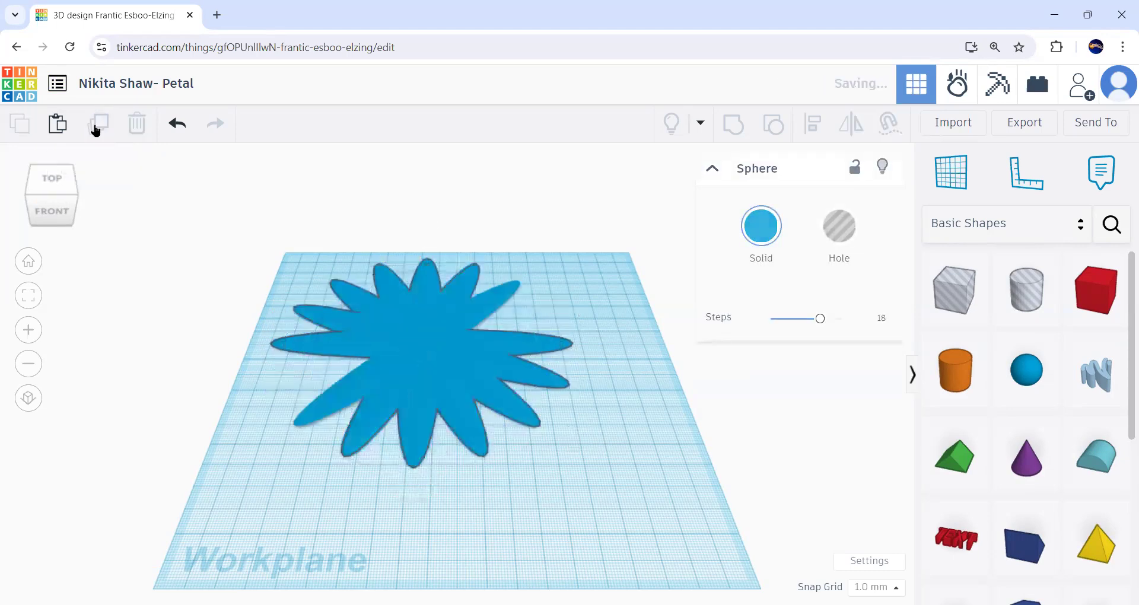
{"action": "left_click", "coordinate": [96, 129]}
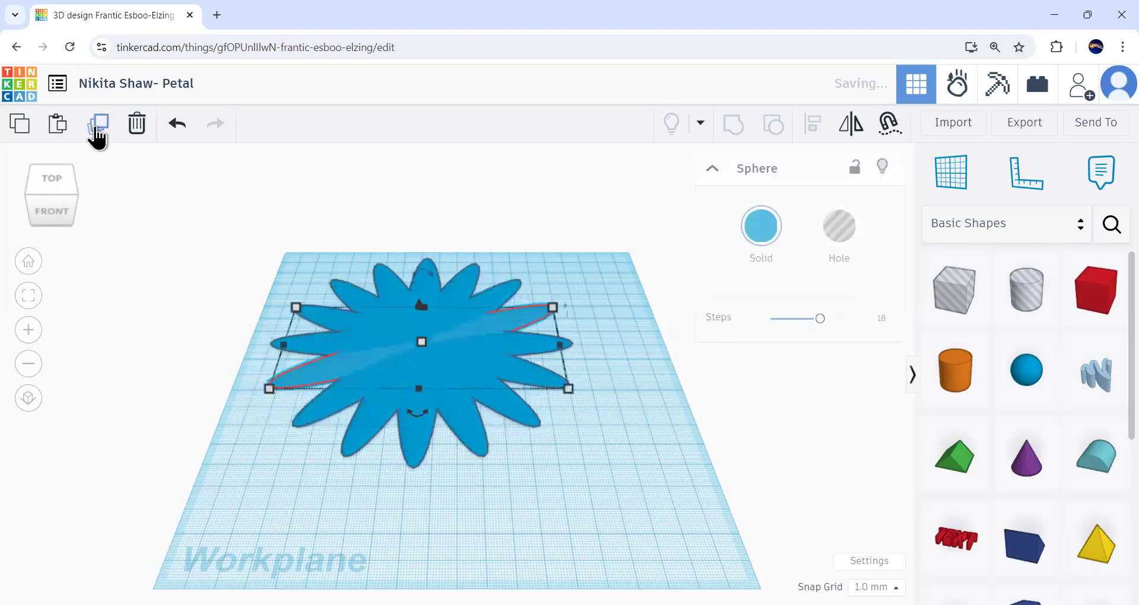
{"action": "left_click", "coordinate": [284, 250]}
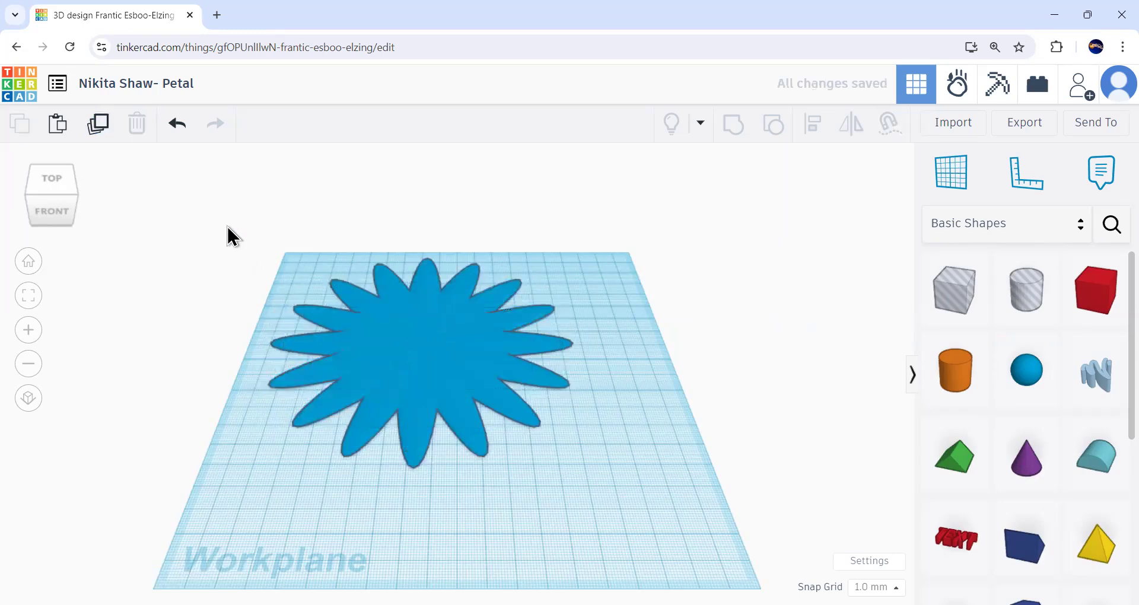
Select all eight petals and group them into one shape.
{"action": "left_click_drag", "start_coordinate": [228, 227], "coordinate": [695, 508]}
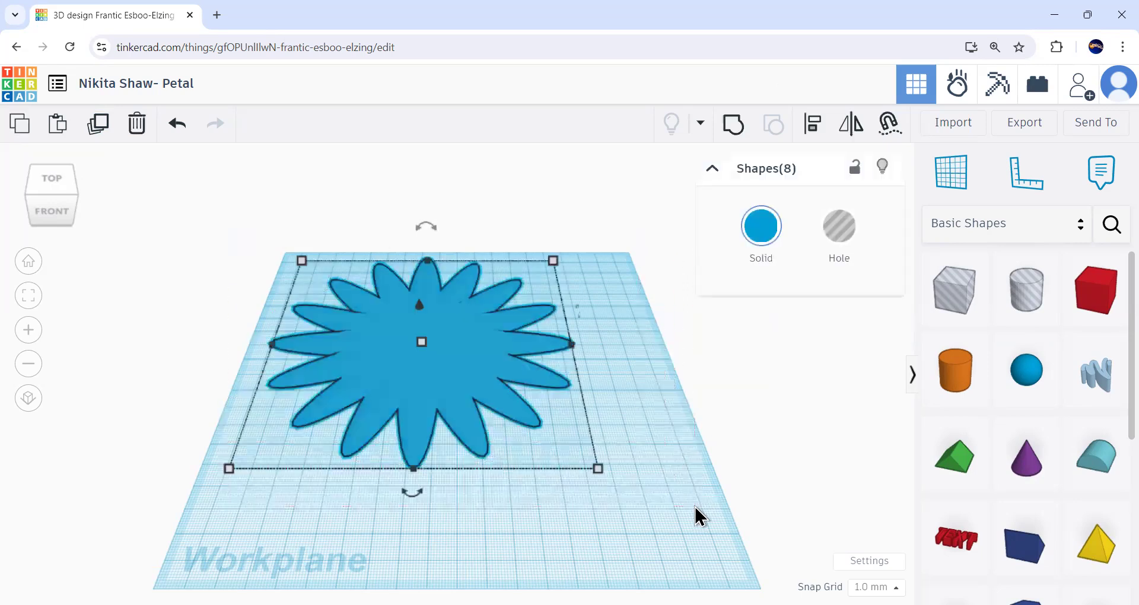
{"action": "left_click", "coordinate": [181, 255]}
{"action": "left_click_drag", "start_coordinate": [203, 229], "coordinate": [611, 501]}
{"action": "left_click", "coordinate": [733, 124]}
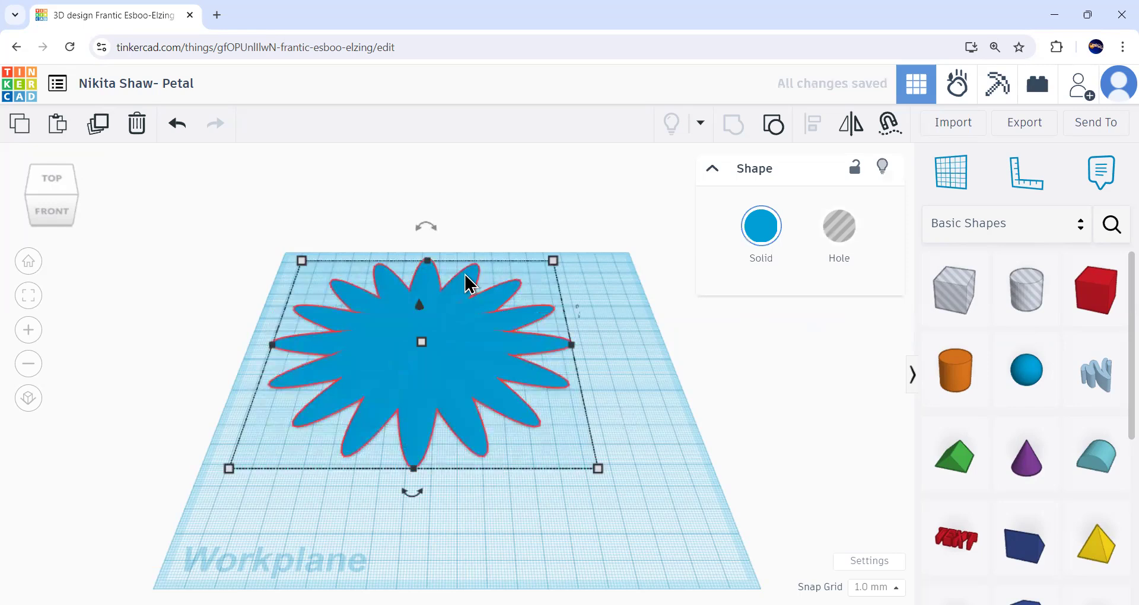
Move the grouped flower 25 mm sideways and 31 mm toward the front, and undo the move and the grouping.
{"action": "left_click", "coordinate": [468, 365]}
{"action": "left_click_drag", "start_coordinate": [469, 367], "coordinate": [553, 363]}
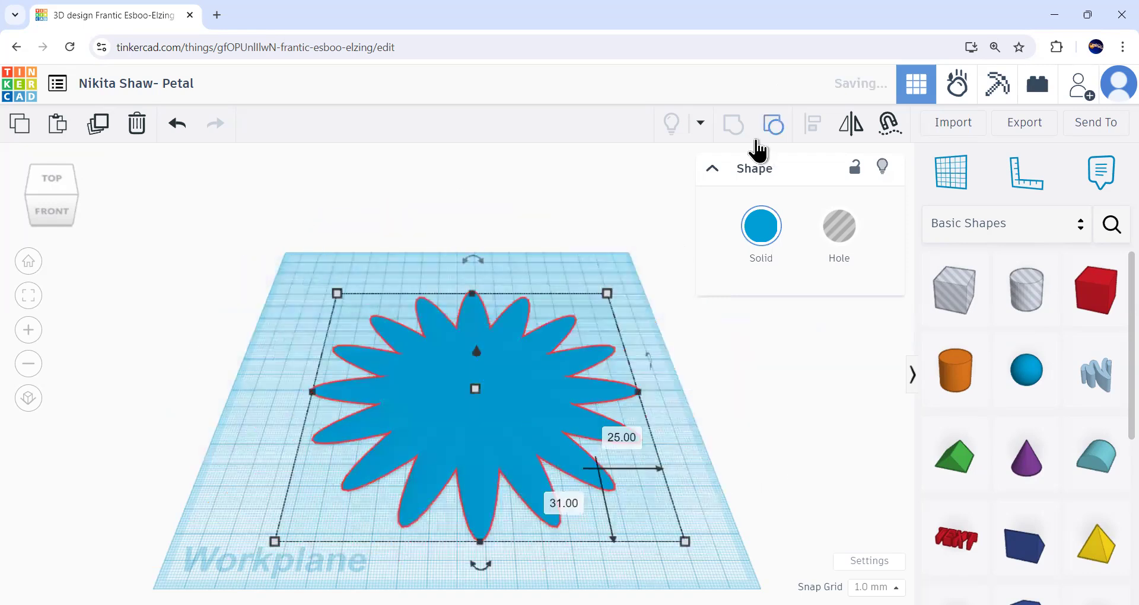
{"action": "left_click", "coordinate": [176, 132]}
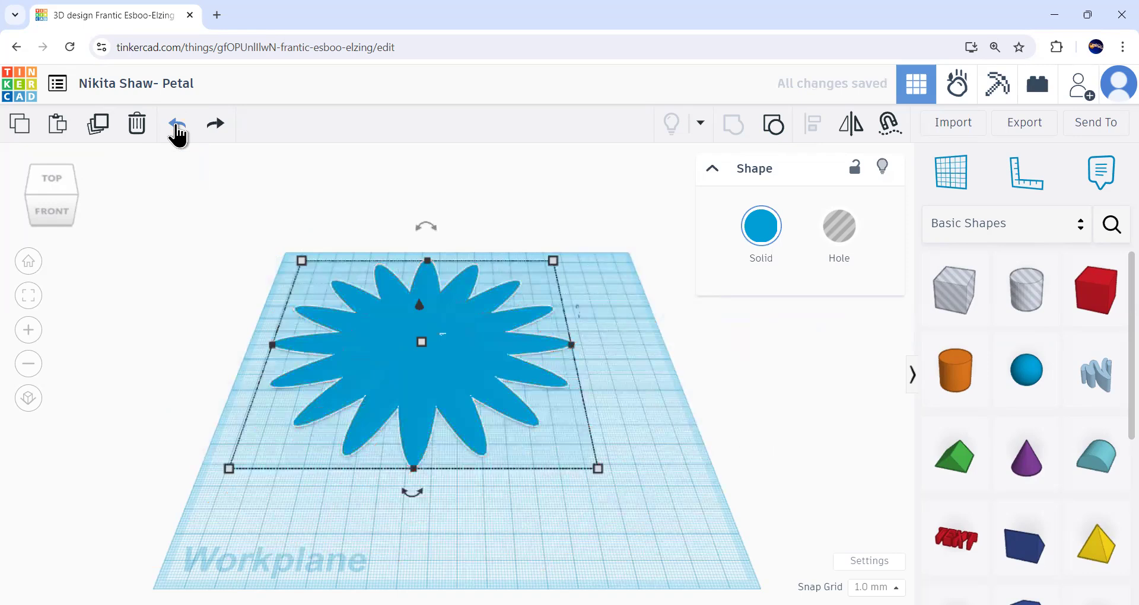
Pull several ungrouped petals out of the flower one by one in different directions.
{"action": "left_click", "coordinate": [437, 331]}
{"action": "left_click", "coordinate": [466, 347]}
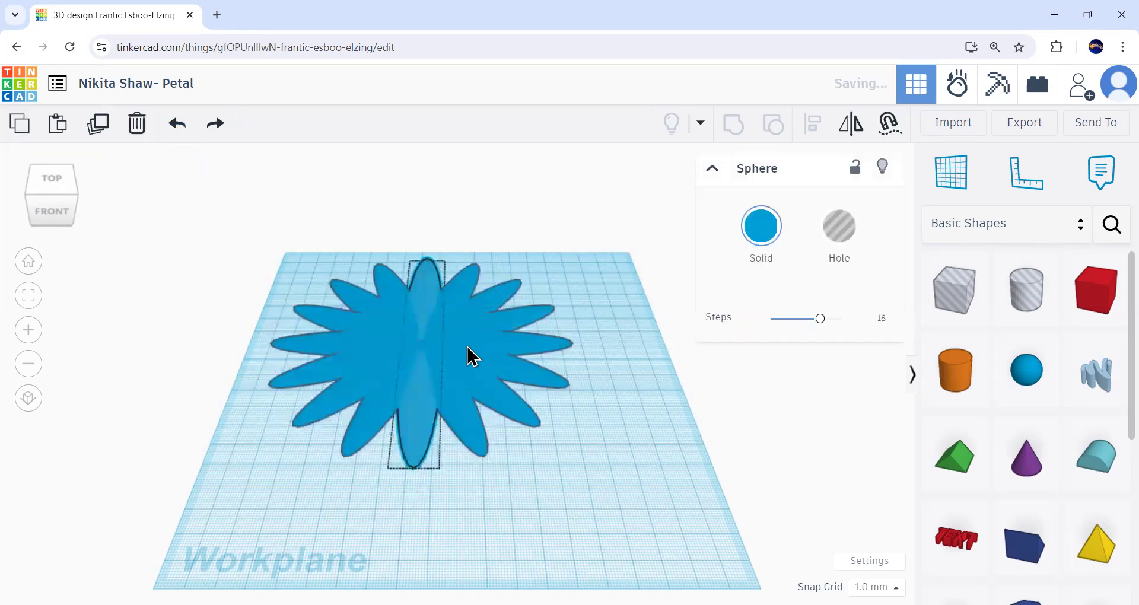
{"action": "left_click", "coordinate": [460, 311]}
{"action": "left_click_drag", "start_coordinate": [421, 356], "coordinate": [193, 420]}
{"action": "left_click_drag", "start_coordinate": [367, 306], "coordinate": [547, 257]}
{"action": "left_click_drag", "start_coordinate": [436, 351], "coordinate": [330, 396]}
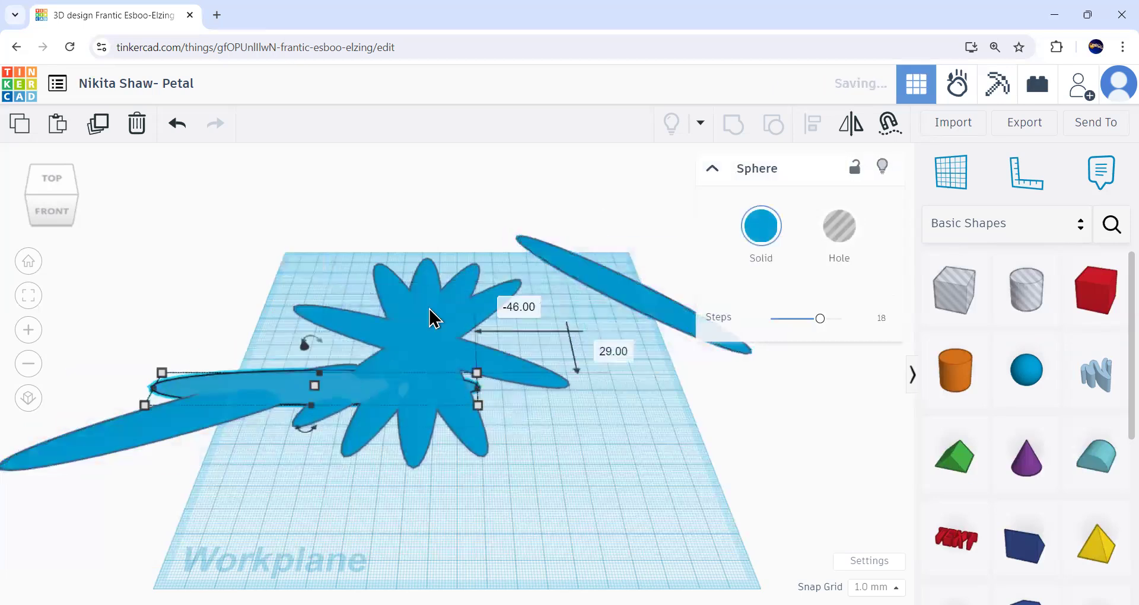
{"action": "left_click_drag", "start_coordinate": [428, 309], "coordinate": [351, 287]}
{"action": "left_click_drag", "start_coordinate": [424, 304], "coordinate": [516, 284]}
{"action": "left_click", "coordinate": [460, 303]}
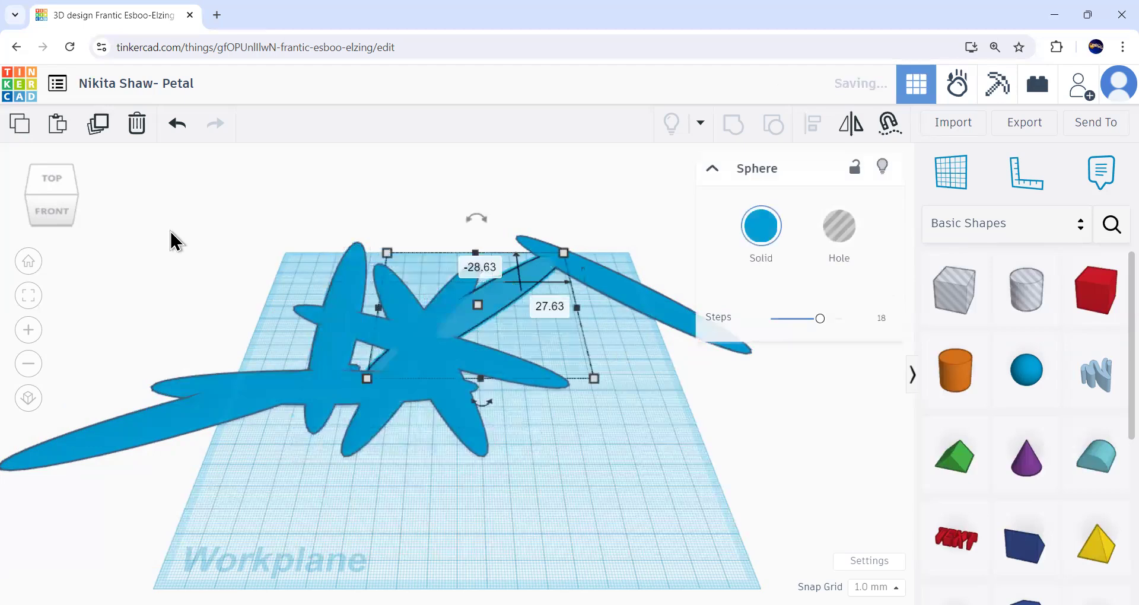
Undo all the individual petal moves to restore the complete flower.
{"action": "left_click", "coordinate": [176, 123]}
{"action": "left_click", "coordinate": [176, 123]}
{"action": "left_click", "coordinate": [176, 122]}
{"action": "left_click", "coordinate": [176, 123]}
{"action": "left_click", "coordinate": [176, 123]}
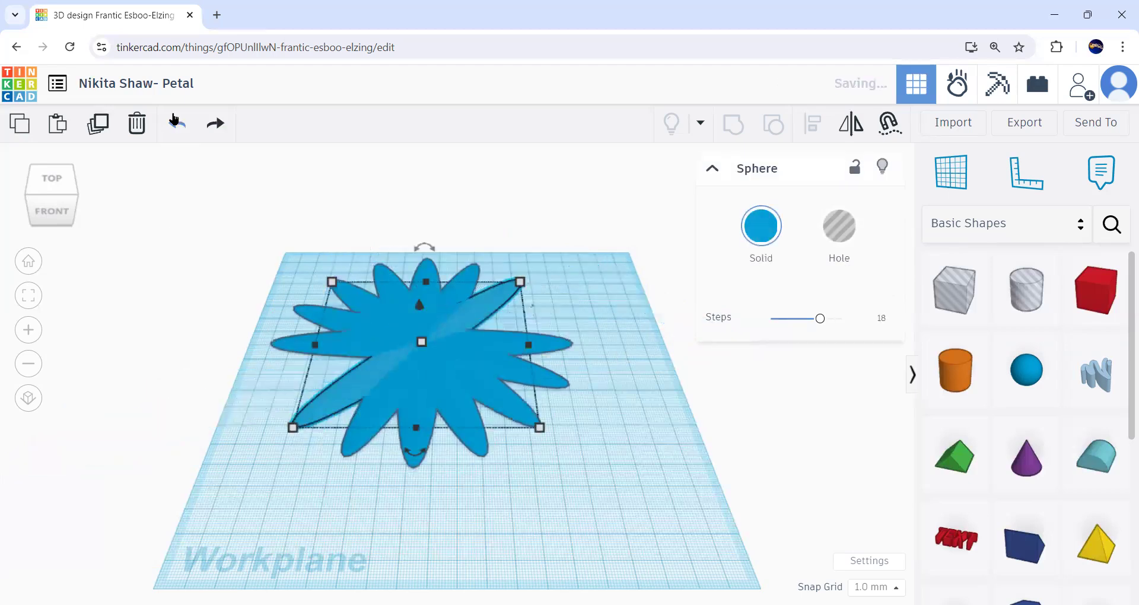
Select the whole restored flower and group its petals into a single shape.
{"action": "left_click", "coordinate": [261, 226]}
{"action": "left_click_drag", "start_coordinate": [260, 226], "coordinate": [617, 478]}
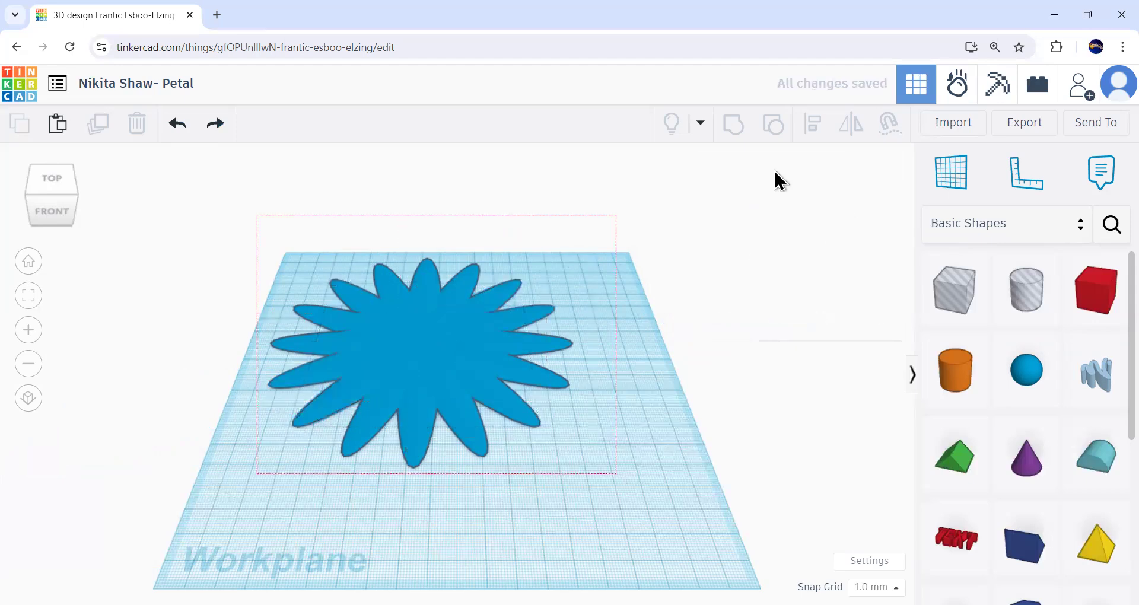
{"action": "left_click", "coordinate": [734, 125]}
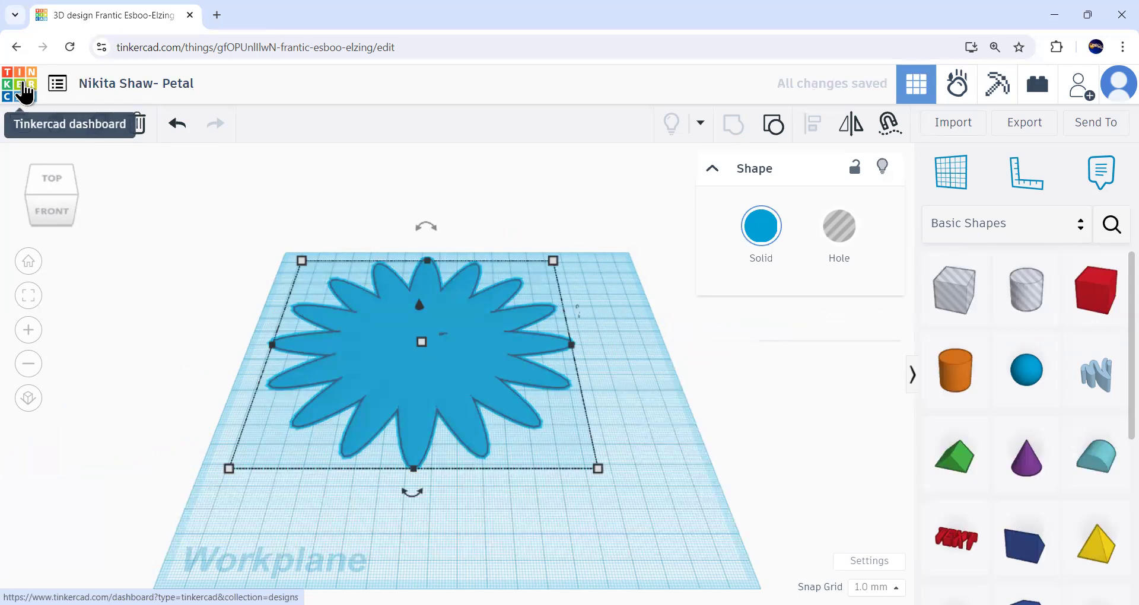
Leave the flower design for the dashboard and create a new 3D design.
{"action": "left_click", "coordinate": [23, 92]}
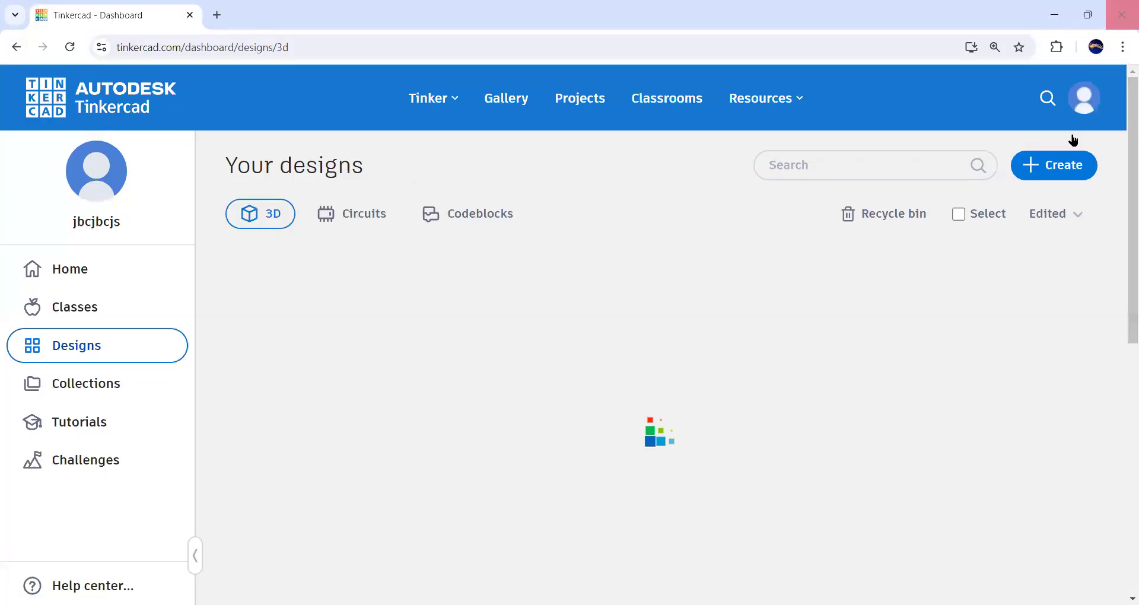
{"action": "left_click", "coordinate": [1050, 175]}
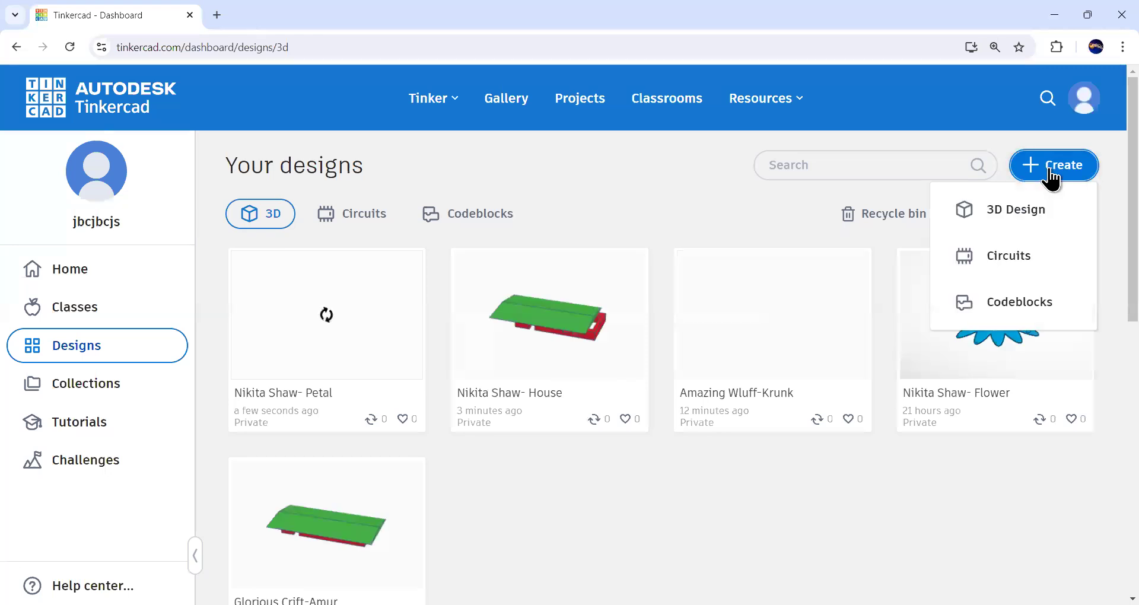
{"action": "left_click", "coordinate": [1022, 229]}
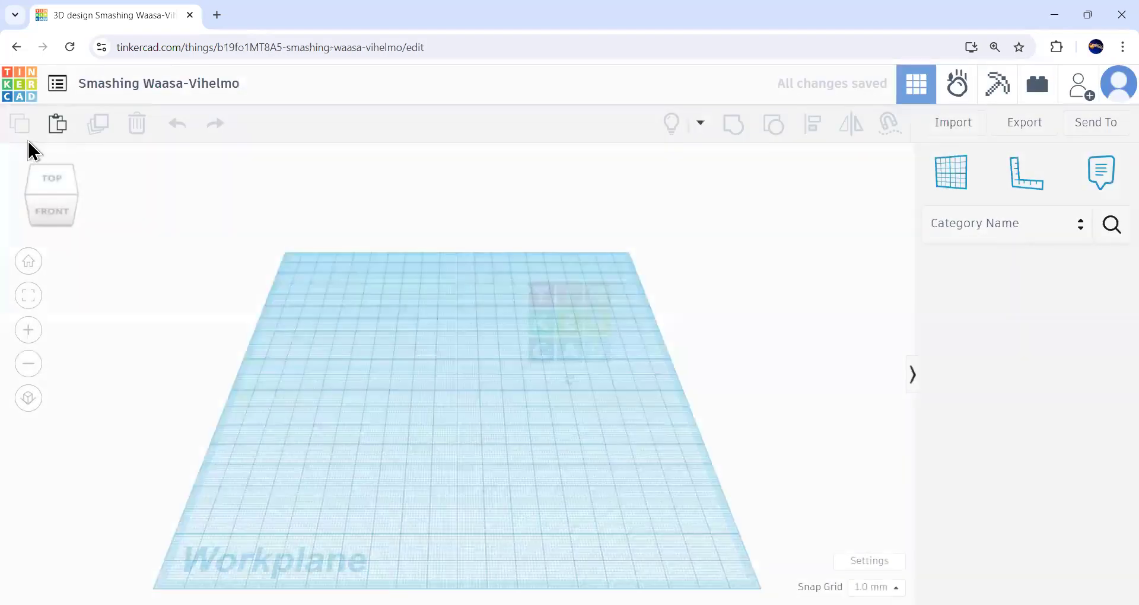
Rename the new design with the author's full name followed by "- Chain".
{"action": "left_click", "coordinate": [211, 86]}
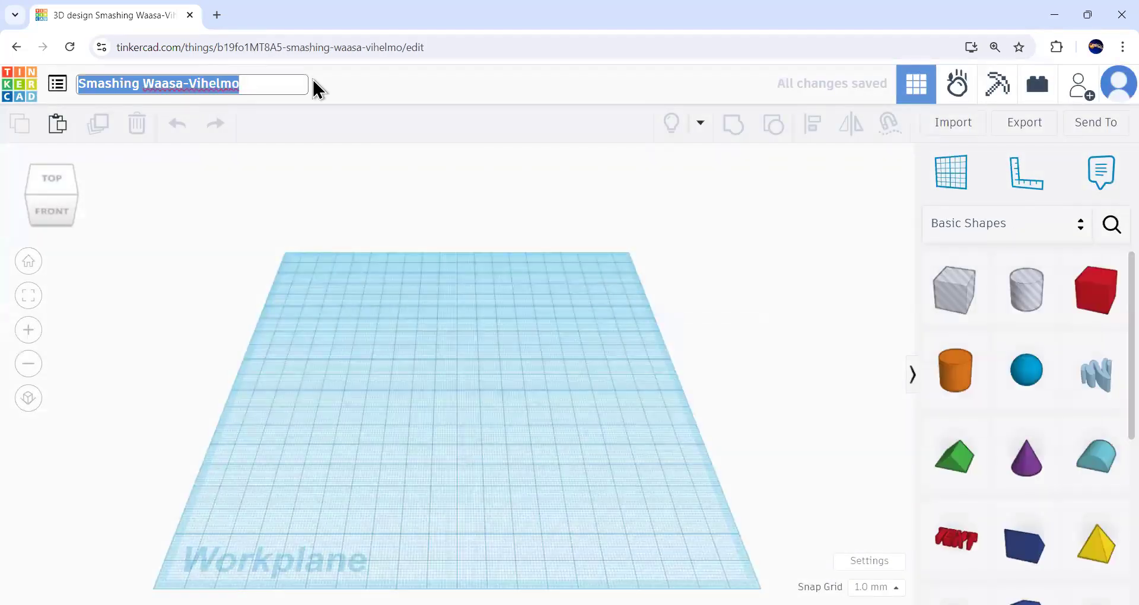
{"action": "key", "text": "BackSpace"}
{"action": "type", "text": "Nikita "}
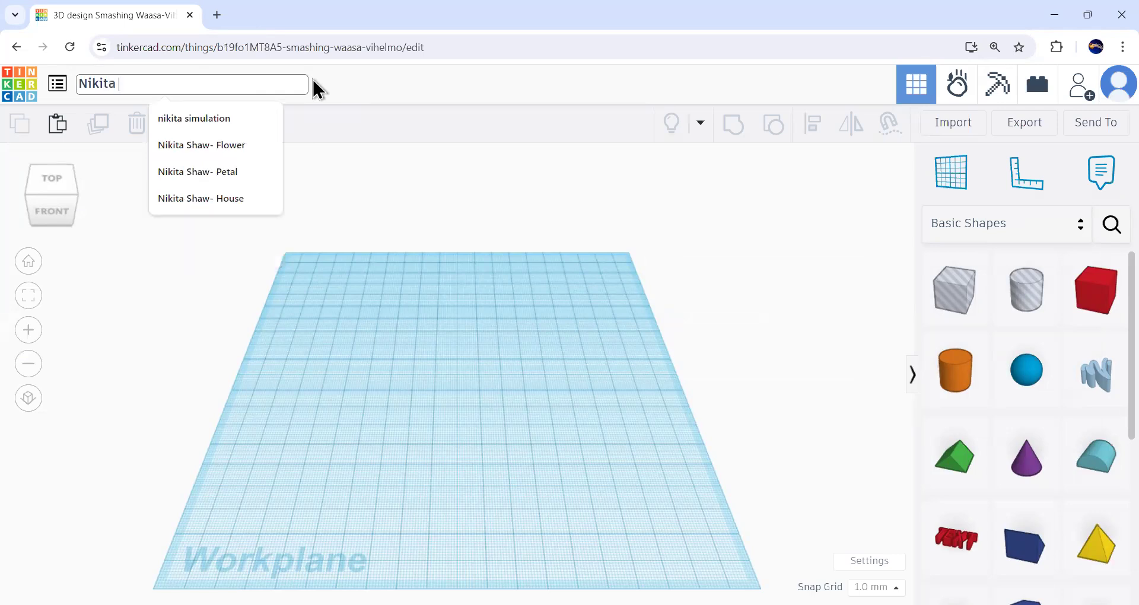
{"action": "type", "text": "Shaw-"}
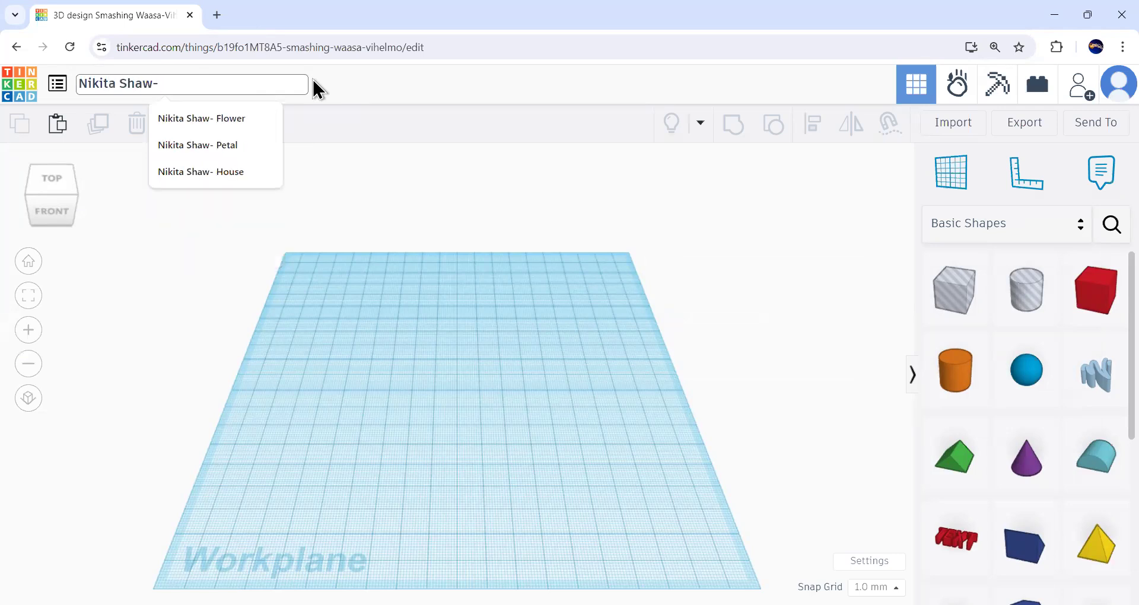
{"action": "type", "text": " Chain"}
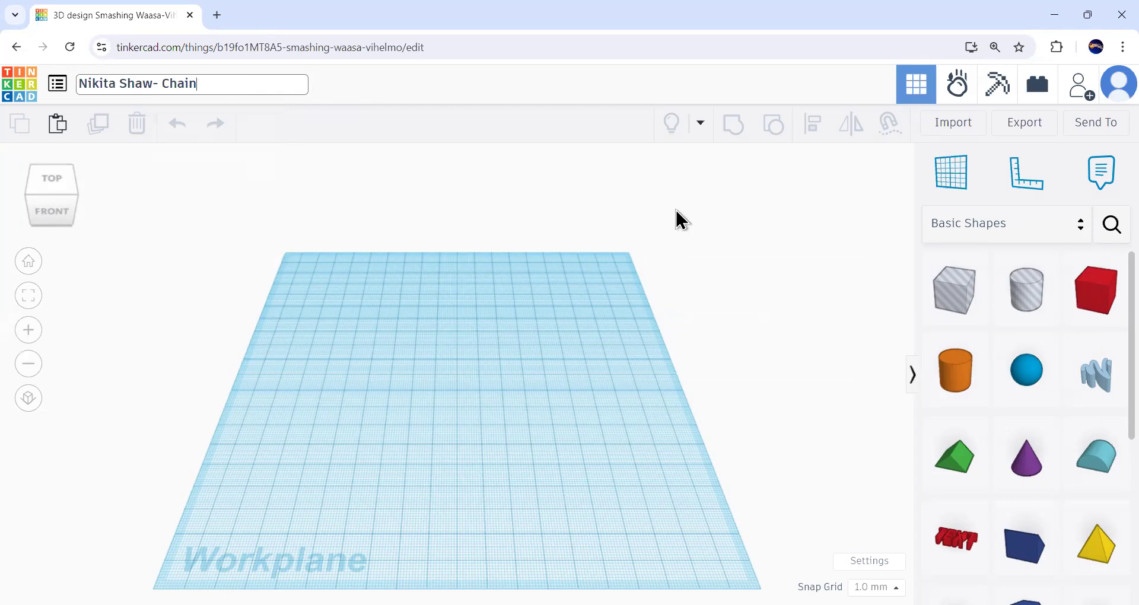
{"action": "left_click", "coordinate": [912, 269]}
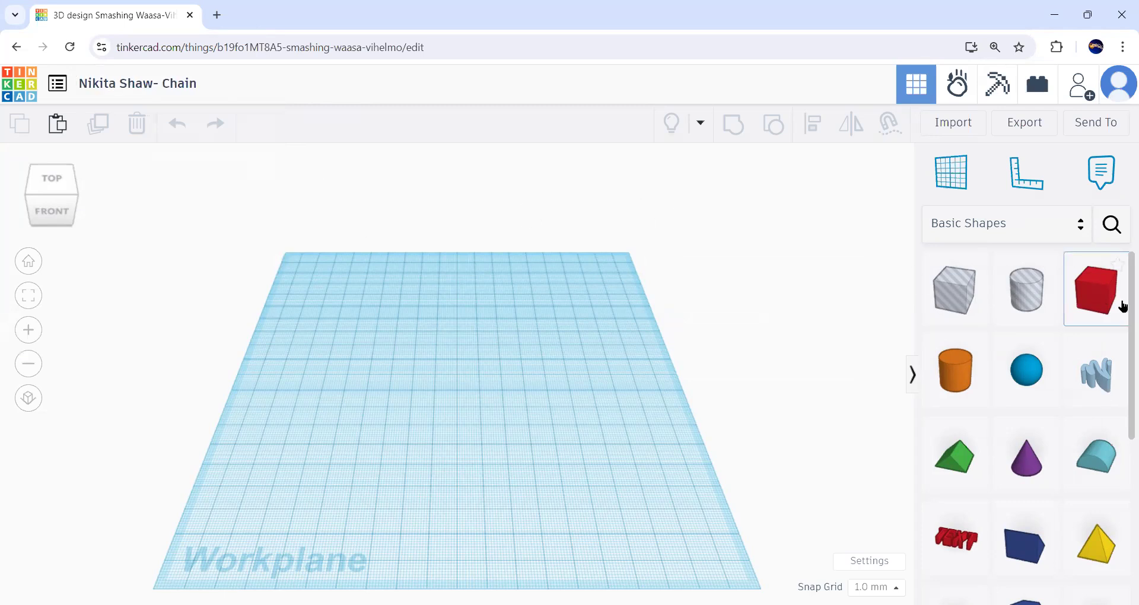
Place a torus from the basic shapes on the workplane and stretch it to about 78 mm wide and 53 mm deep.
{"action": "scroll", "coordinate": [1099, 302], "scroll_direction": "down", "scroll_amount": 5}
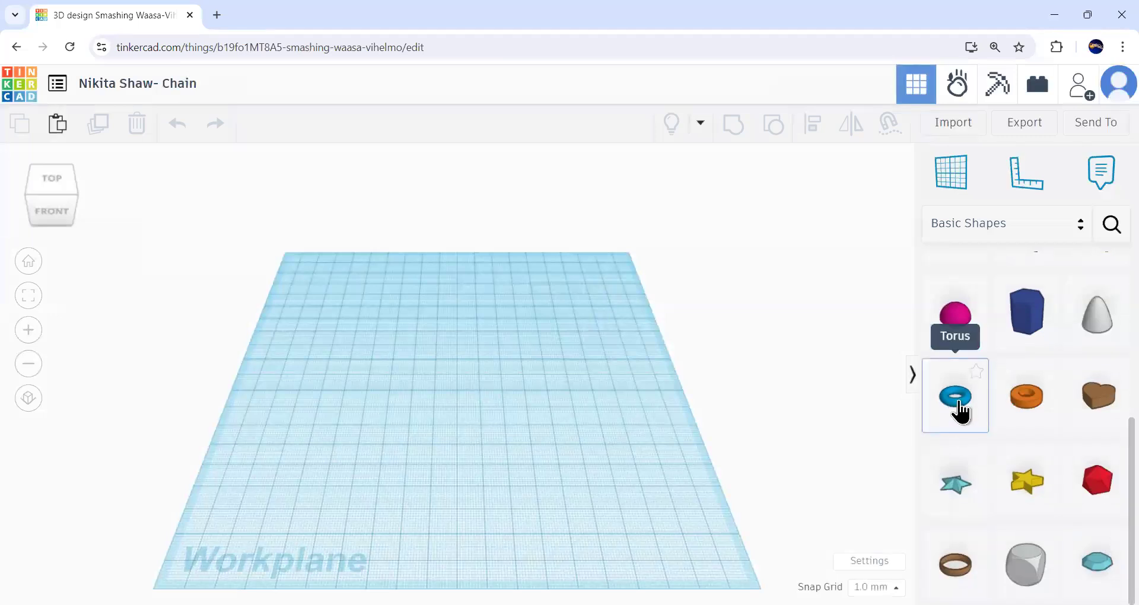
{"action": "left_click_drag", "start_coordinate": [957, 403], "coordinate": [730, 422]}
{"action": "left_click_drag", "start_coordinate": [328, 397], "coordinate": [316, 387]}
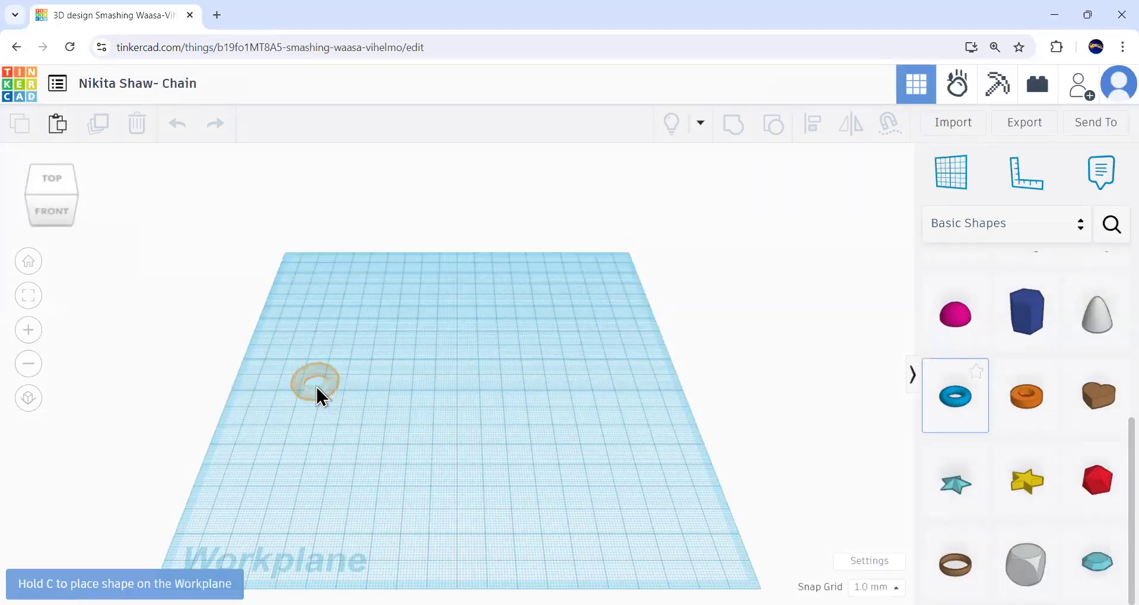
{"action": "left_click_drag", "start_coordinate": [571, 400], "coordinate": [332, 388]}
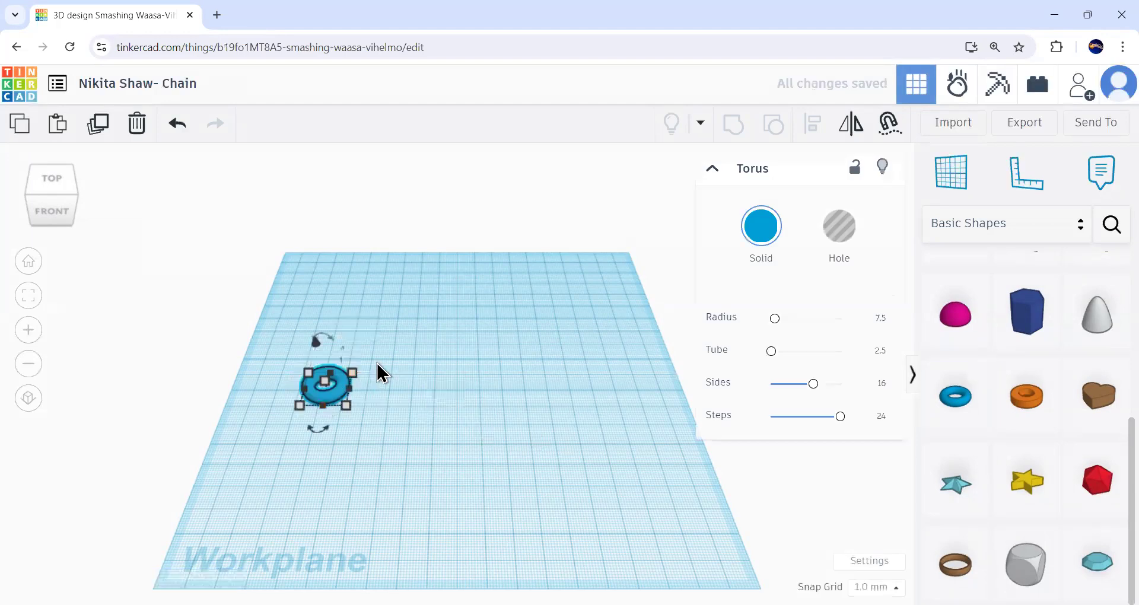
{"action": "left_click_drag", "start_coordinate": [346, 407], "coordinate": [486, 472]}
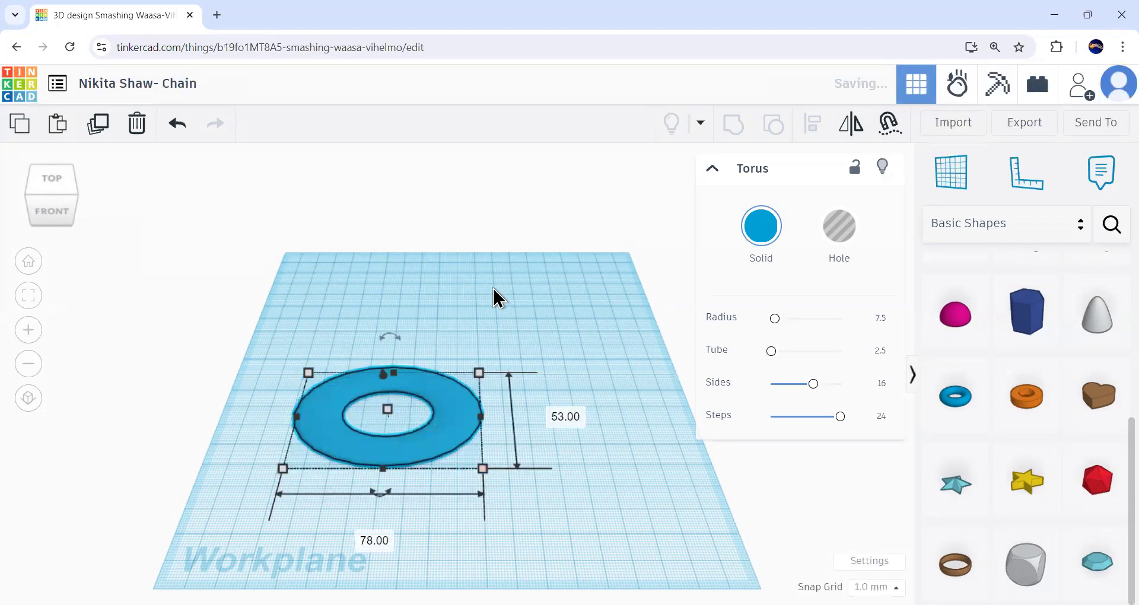
Rotate the flat torus about its sideways axis in the left view so that it stands vertically on edge.
{"action": "left_click", "coordinate": [46, 220]}
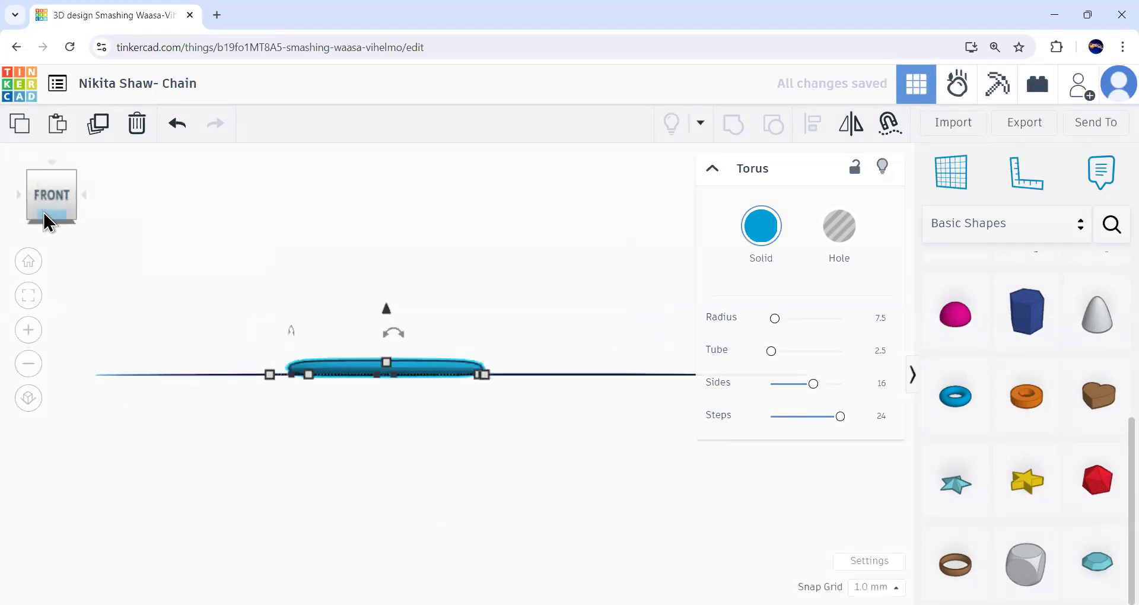
{"action": "left_click_drag", "start_coordinate": [20, 198], "coordinate": [16, 192]}
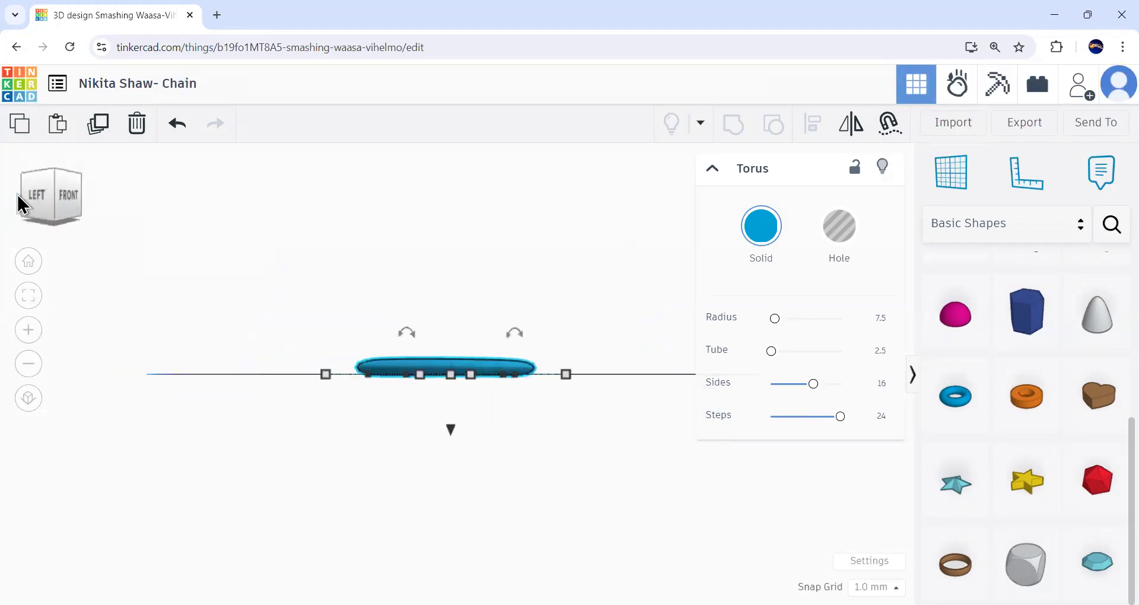
{"action": "left_click", "coordinate": [17, 193]}
{"action": "mouse_move", "coordinate": [509, 346]}
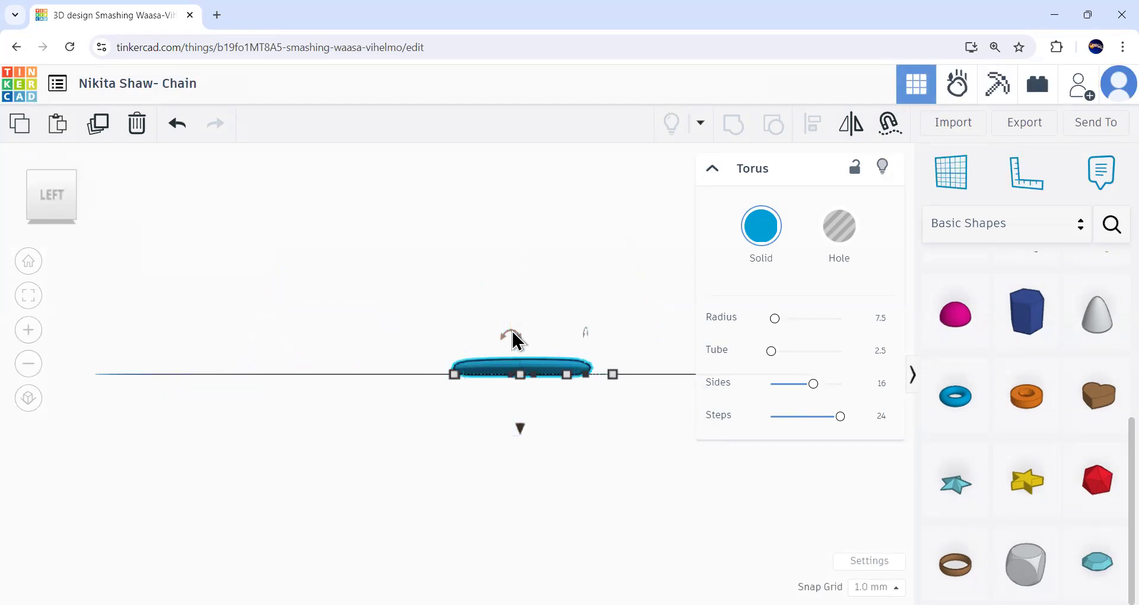
{"action": "left_click_drag", "start_coordinate": [505, 334], "coordinate": [558, 361]}
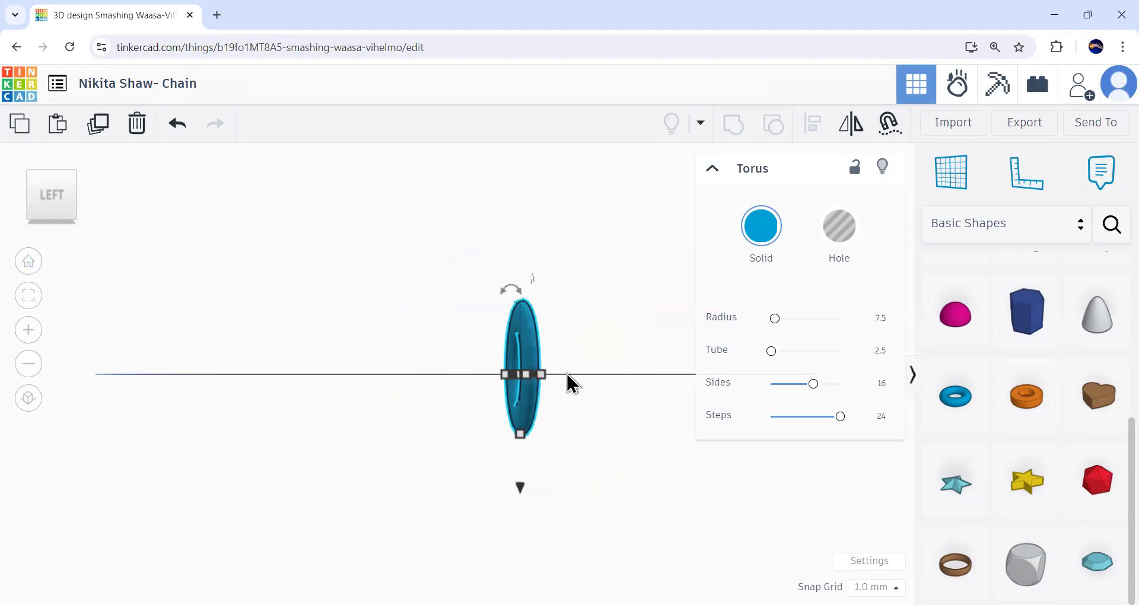
Raise the upright torus until its lower edge clears the workplane.
{"action": "left_click", "coordinate": [36, 270]}
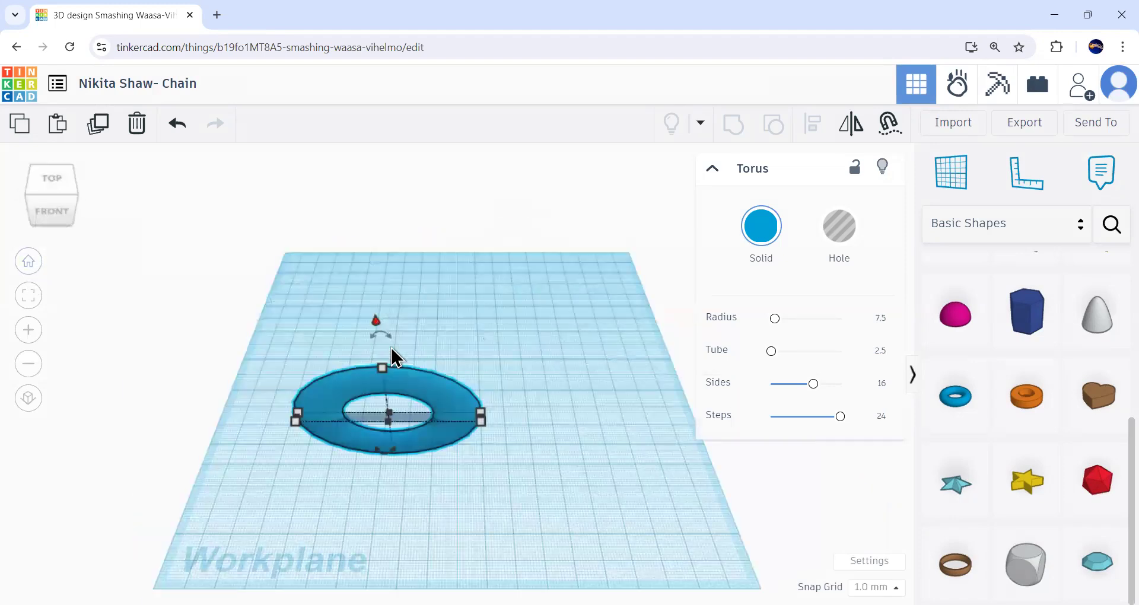
{"action": "left_click", "coordinate": [373, 318]}
{"action": "left_click_drag", "start_coordinate": [374, 318], "coordinate": [361, 257]}
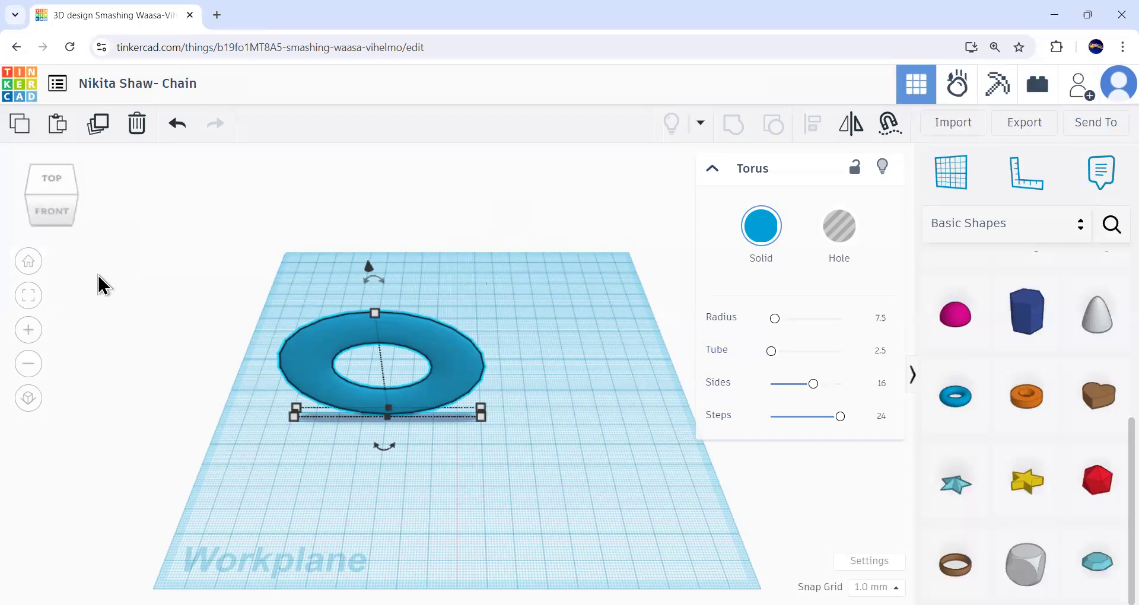
Duplicate the upright torus and shift the copy sideways so it partly overlaps the original ring.
{"action": "left_click", "coordinate": [99, 132]}
{"action": "left_click_drag", "start_coordinate": [350, 326], "coordinate": [439, 325]}
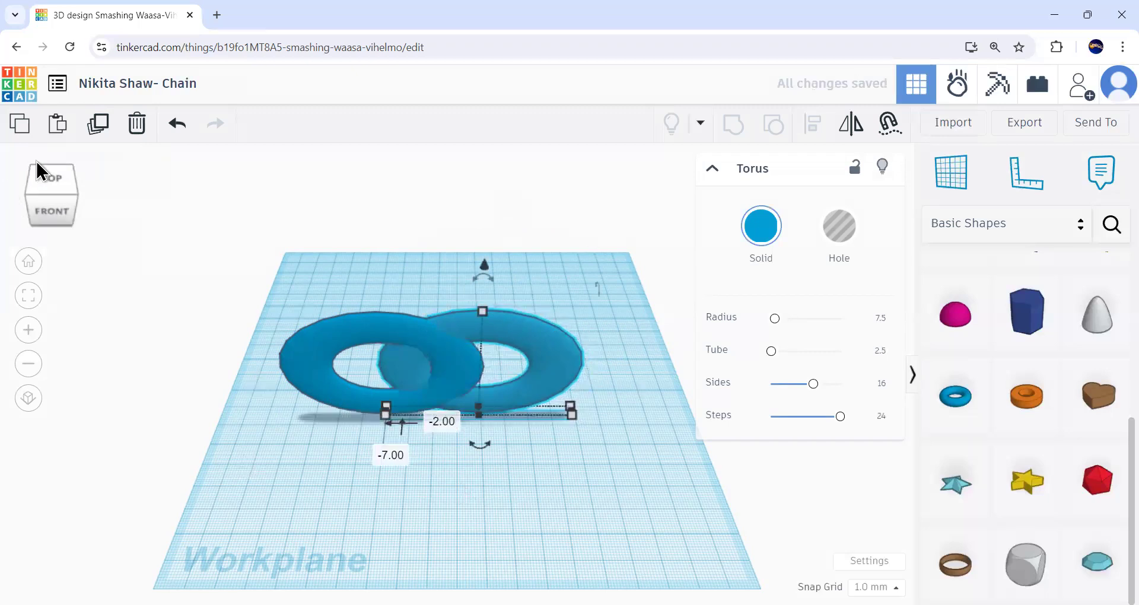
Rotate the duplicated torus by -90° in the left view so it lies horizontally through the upright ring.
{"action": "left_click", "coordinate": [54, 224]}
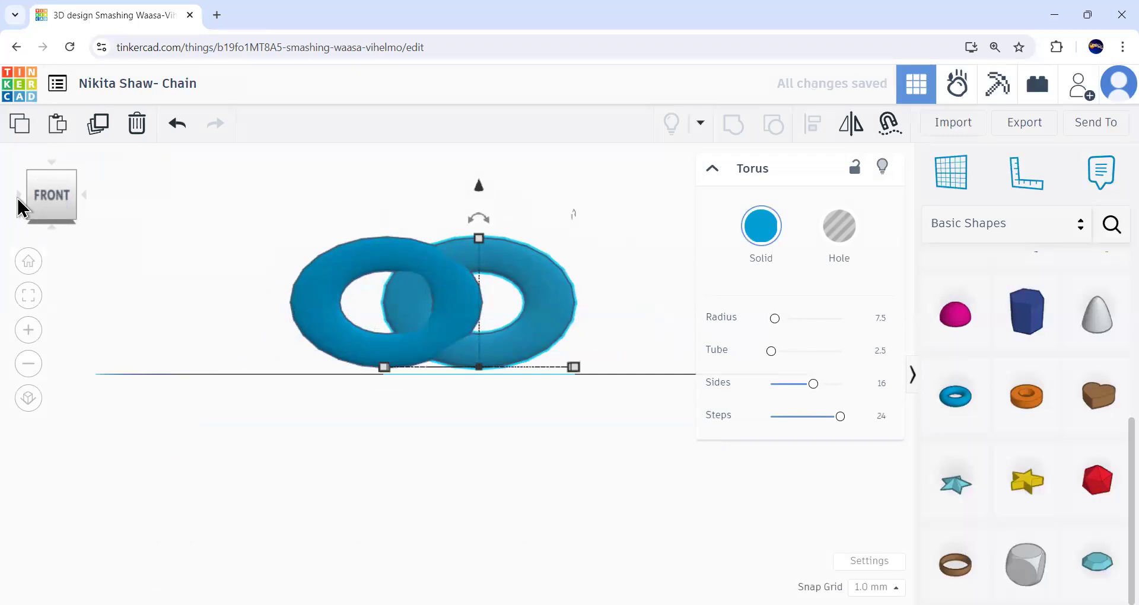
{"action": "left_click", "coordinate": [19, 201]}
{"action": "left_click_drag", "start_coordinate": [500, 254], "coordinate": [500, 255]}
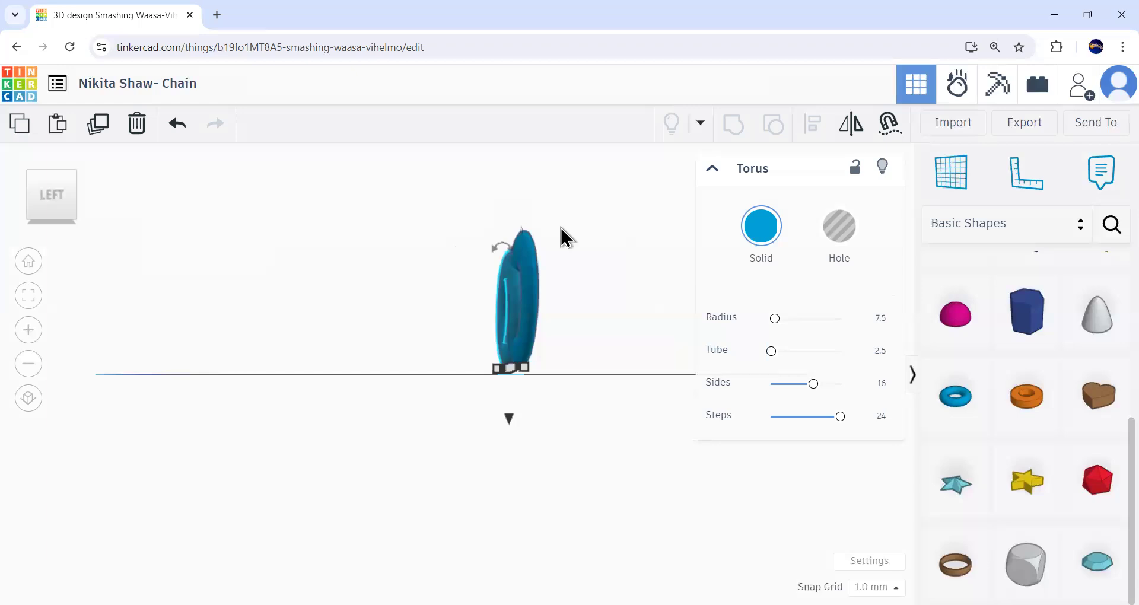
{"action": "mouse_move", "coordinate": [502, 257]}
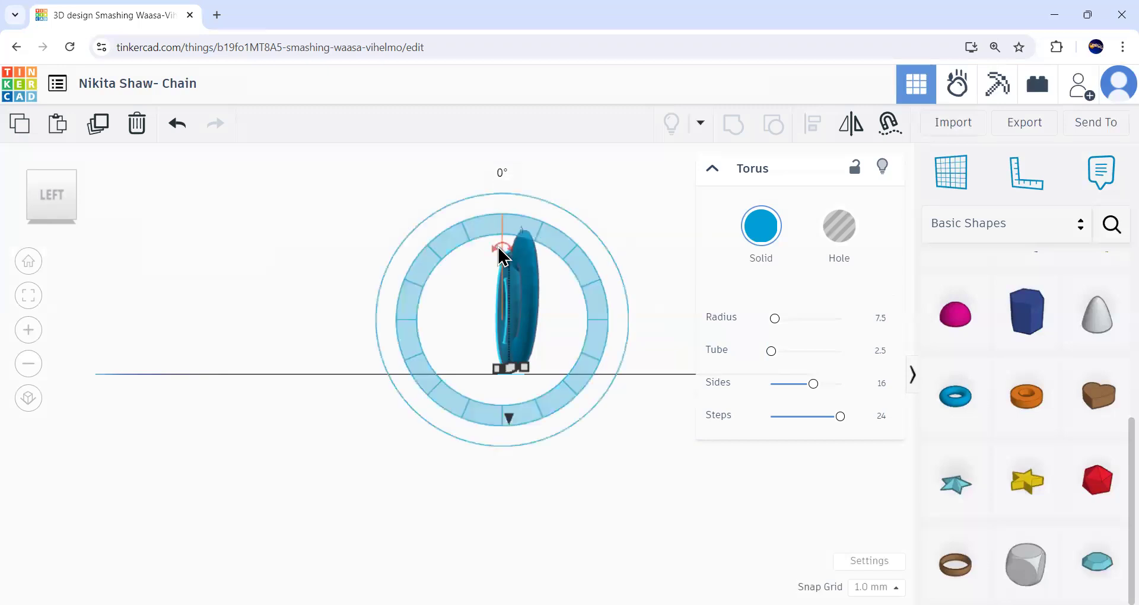
{"action": "left_click_drag", "start_coordinate": [498, 248], "coordinate": [571, 309]}
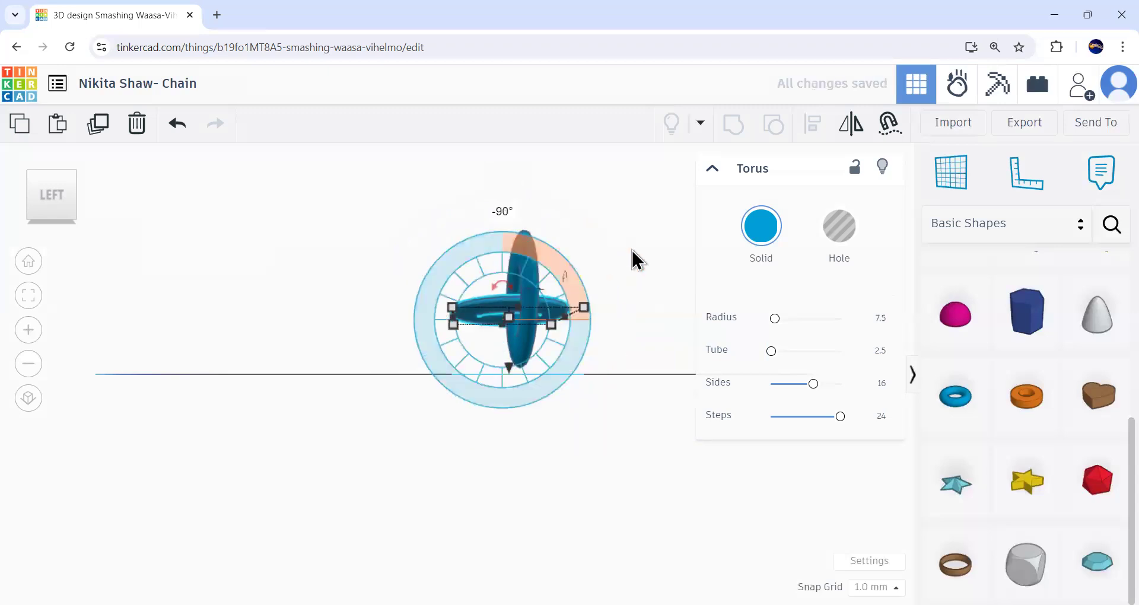
Duplicate both interlocked rings together and move the copied pair 83 mm sideways and 3 mm toward the back.
{"action": "left_click", "coordinate": [28, 261]}
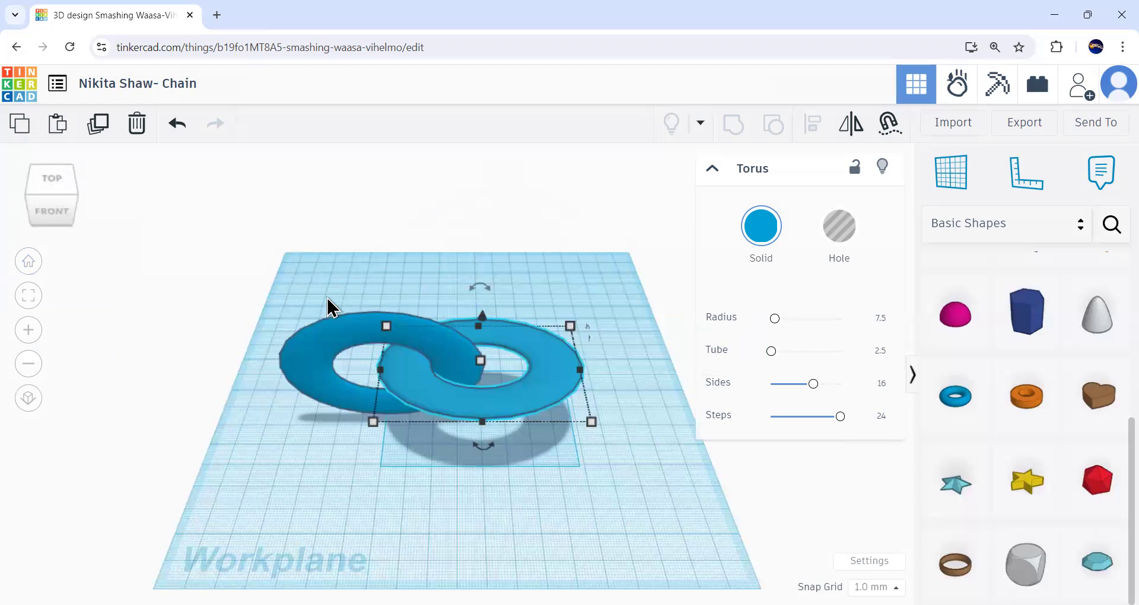
{"action": "left_click", "coordinate": [255, 281]}
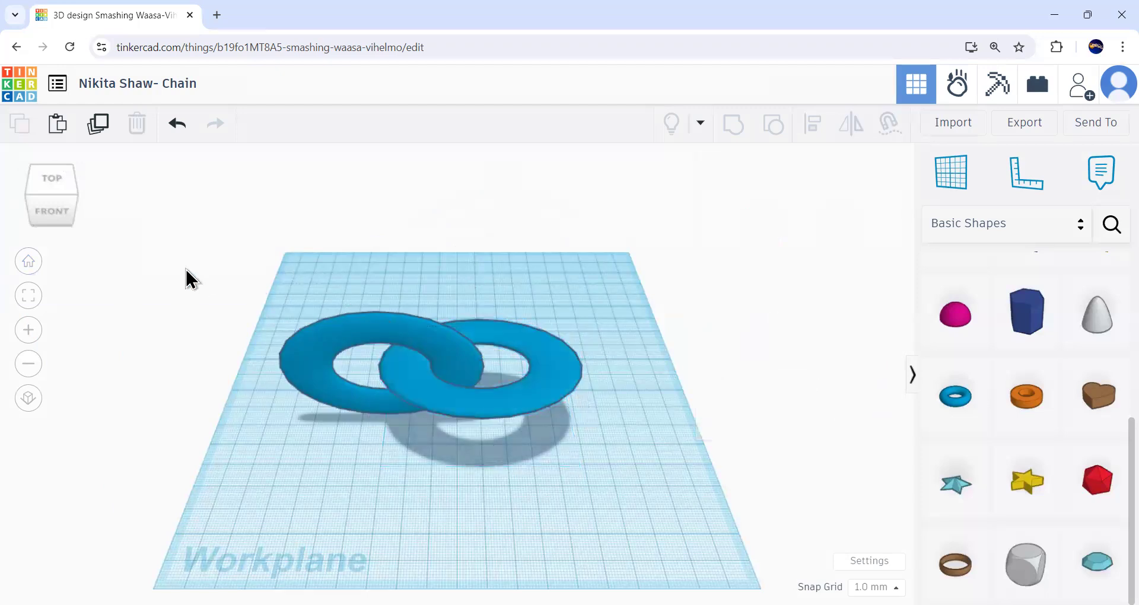
{"action": "left_click_drag", "start_coordinate": [209, 250], "coordinate": [701, 478]}
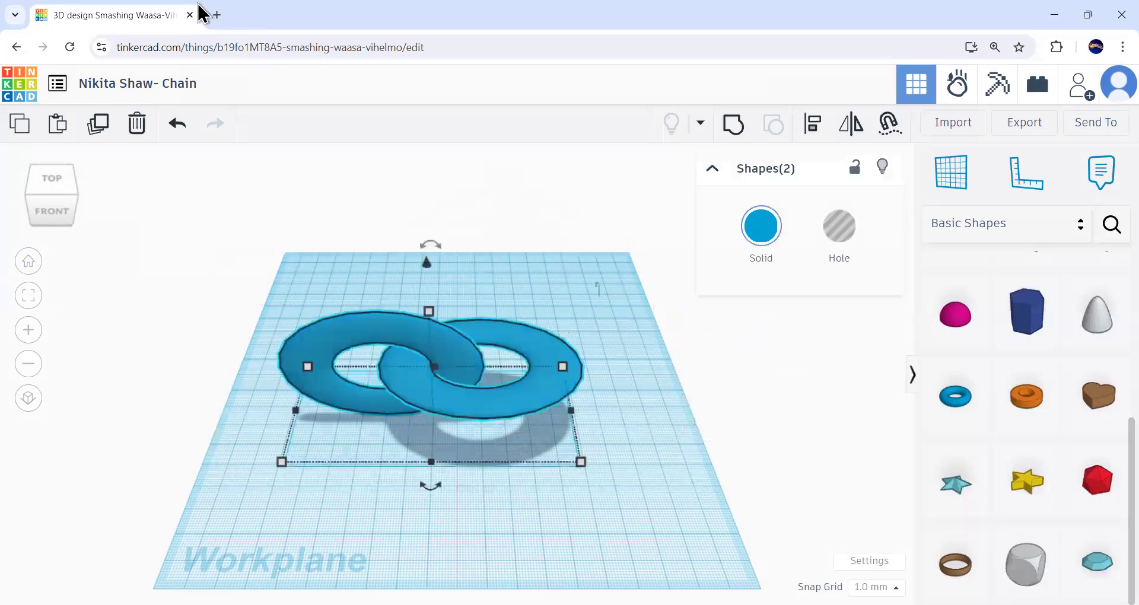
{"action": "left_click", "coordinate": [99, 129]}
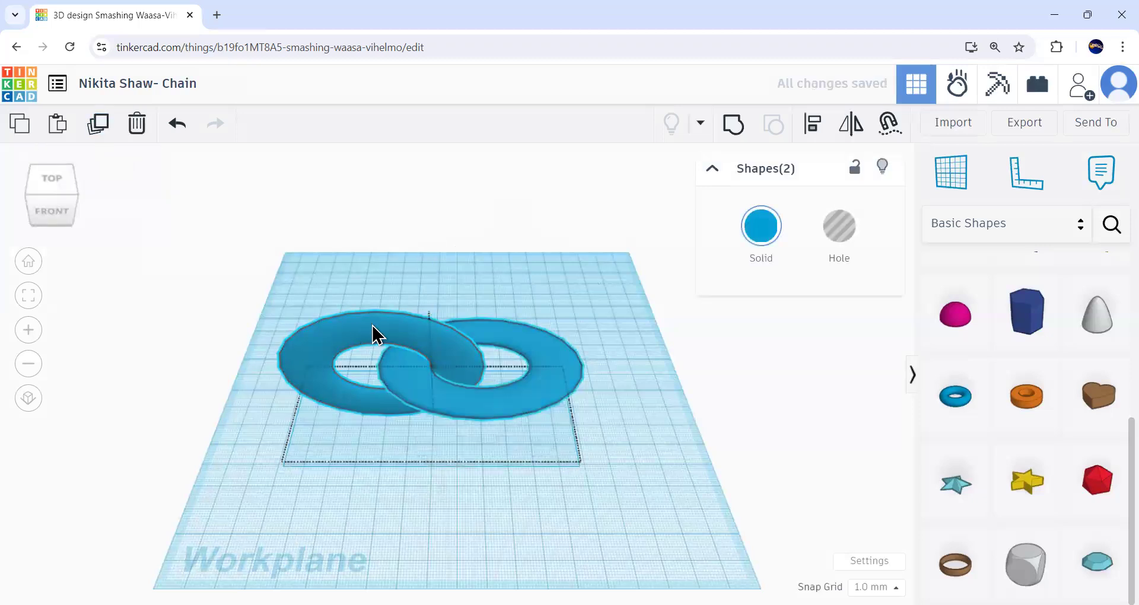
{"action": "left_click_drag", "start_coordinate": [399, 333], "coordinate": [590, 325]}
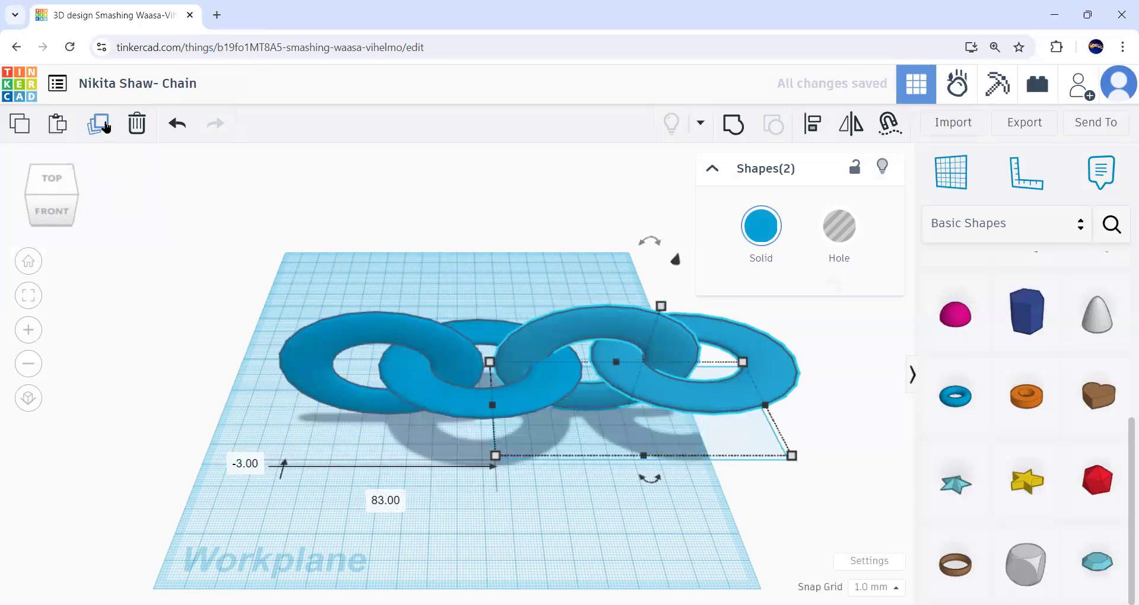
Repeat the shifted duplication of the ring pair four more times to extend the chain, and clear the selection.
{"action": "left_click", "coordinate": [94, 128]}
{"action": "left_click", "coordinate": [94, 127]}
{"action": "scroll", "coordinate": [356, 240], "scroll_direction": "down", "scroll_amount": 8}
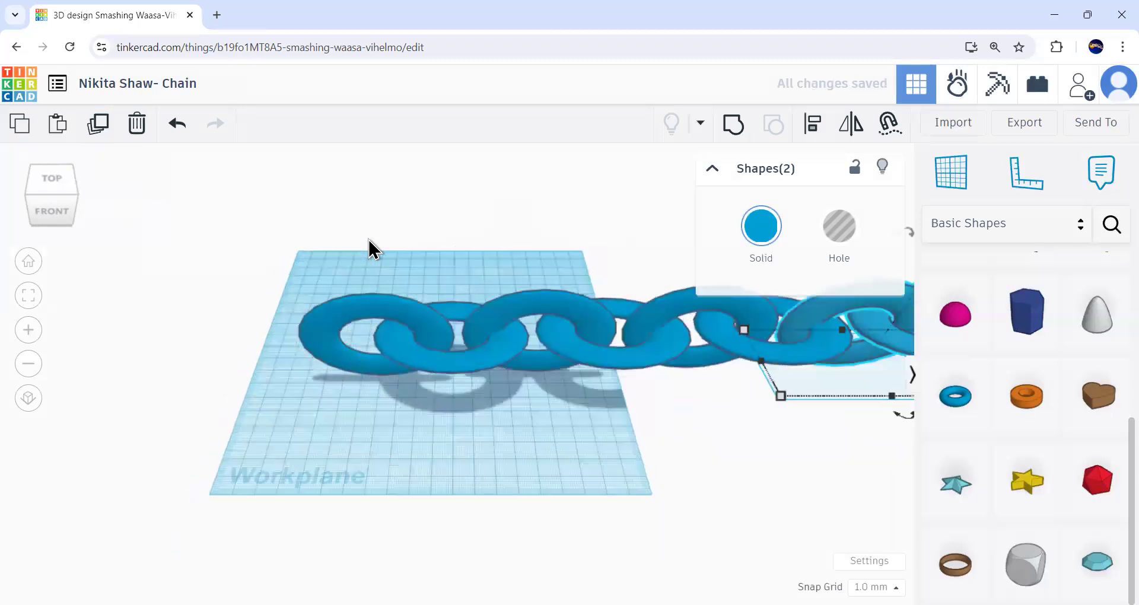
{"action": "left_click", "coordinate": [96, 124]}
{"action": "left_click", "coordinate": [96, 125]}
{"action": "left_click", "coordinate": [212, 254]}
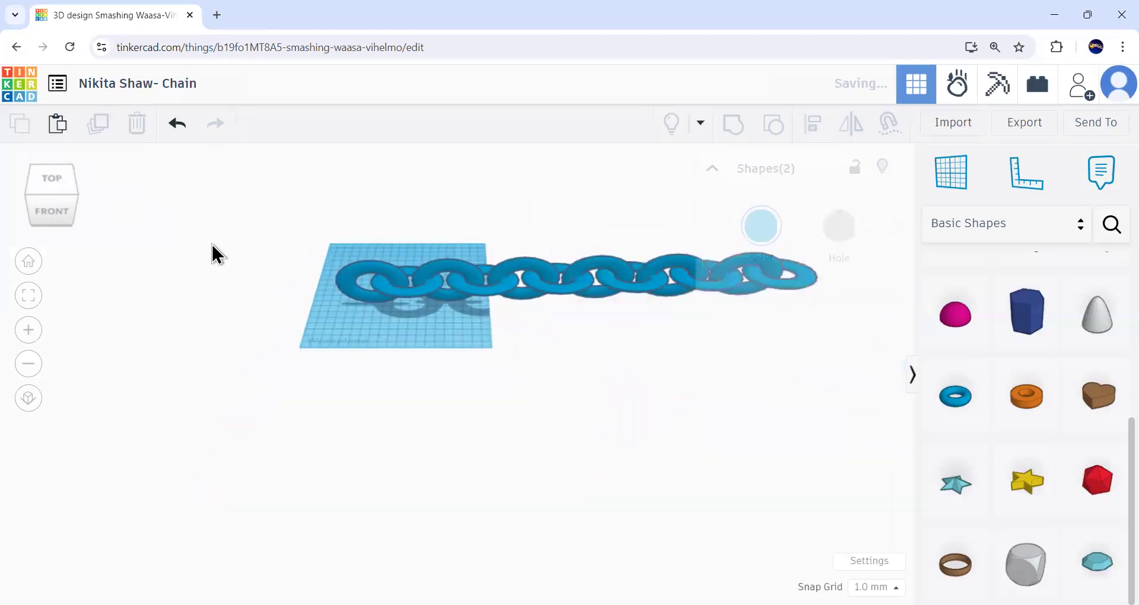